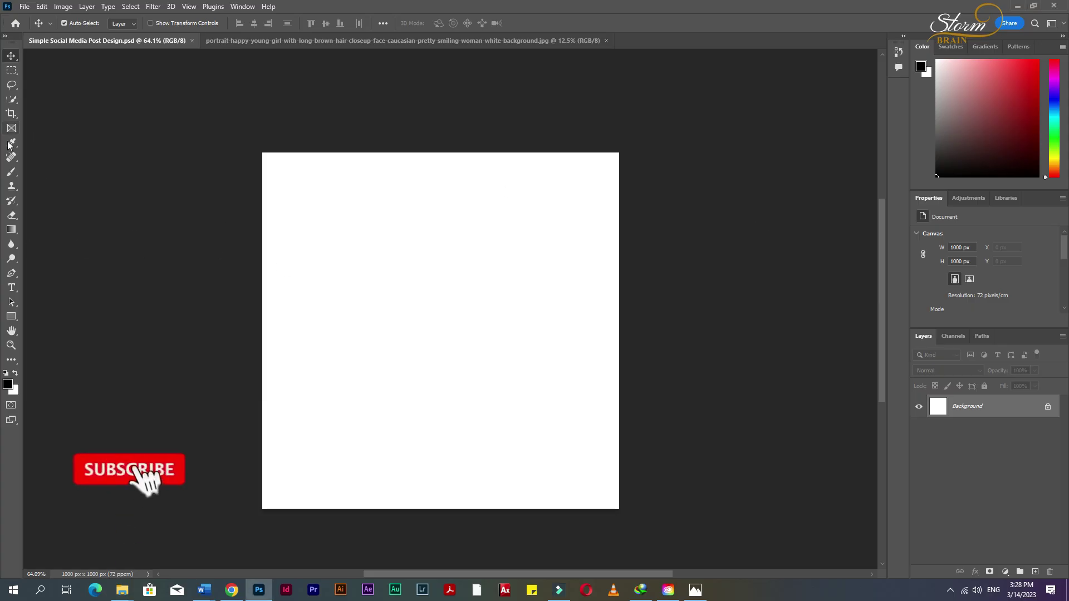
- Show the smiling woman's portrait photo instead of the blank 1000 × 1000 px post
left_click(233, 41)
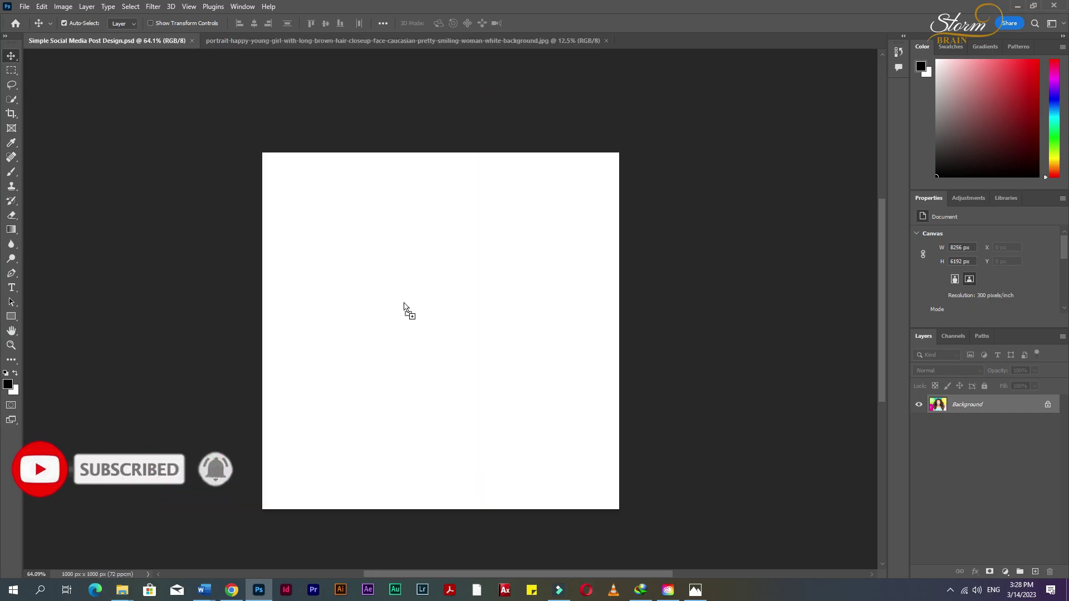
- Drag the portrait into the square post and scale it down to about 9%
left_click_drag(92, 69, 397, 306)
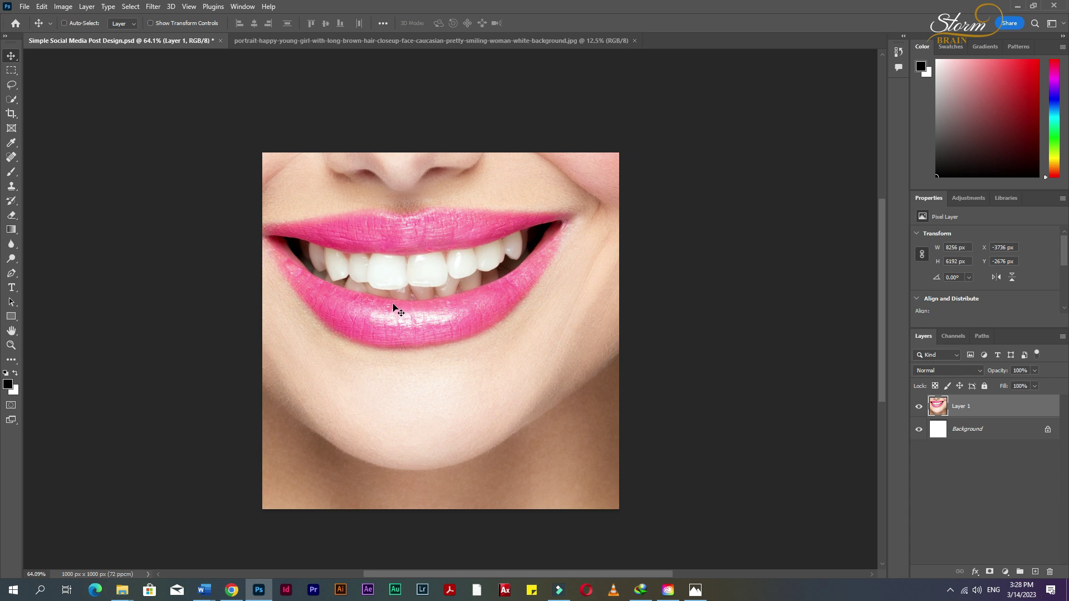
key("ctrl+t")
scroll(449, 304, "down", 1)
scroll(449, 303, "down", 5)
scroll(449, 303, "down", 2)
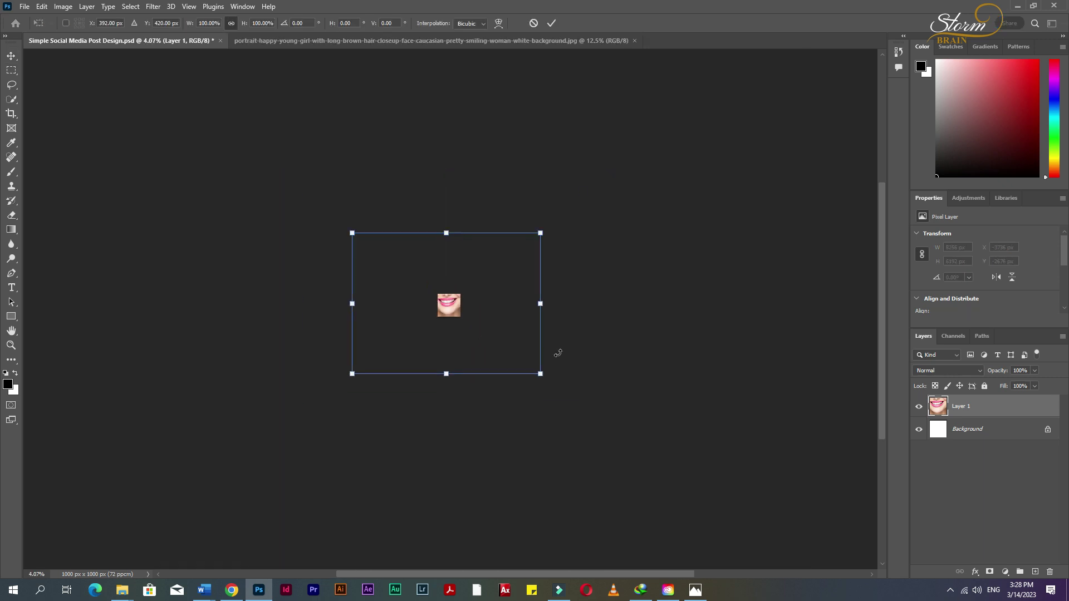
left_click_drag(531, 371, 454, 309)
scroll(449, 304, "up", 5)
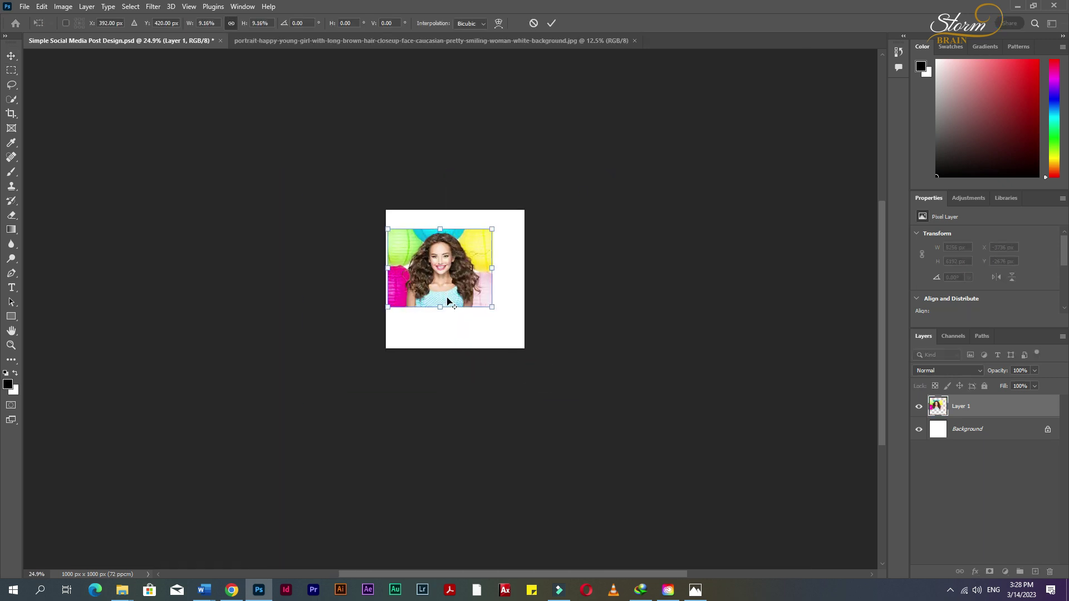
scroll(449, 304, "up", 3)
scroll(449, 303, "up", 2)
- Rotate the portrait 90° clockwise, enlarge and position it to cover the canvas, and apply
right_click(446, 219)
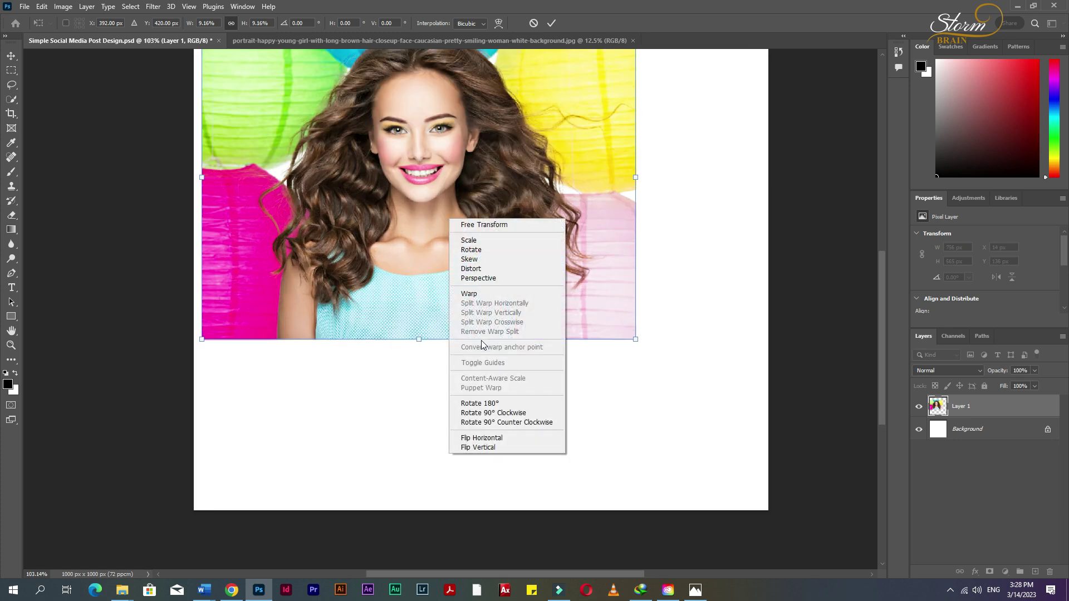
left_click(497, 417)
scroll(448, 286, "up", 2)
mouse_move(432, 291)
left_mouse_down()
mouse_move(382, 289)
mouse_move(348, 231)
left_mouse_up()
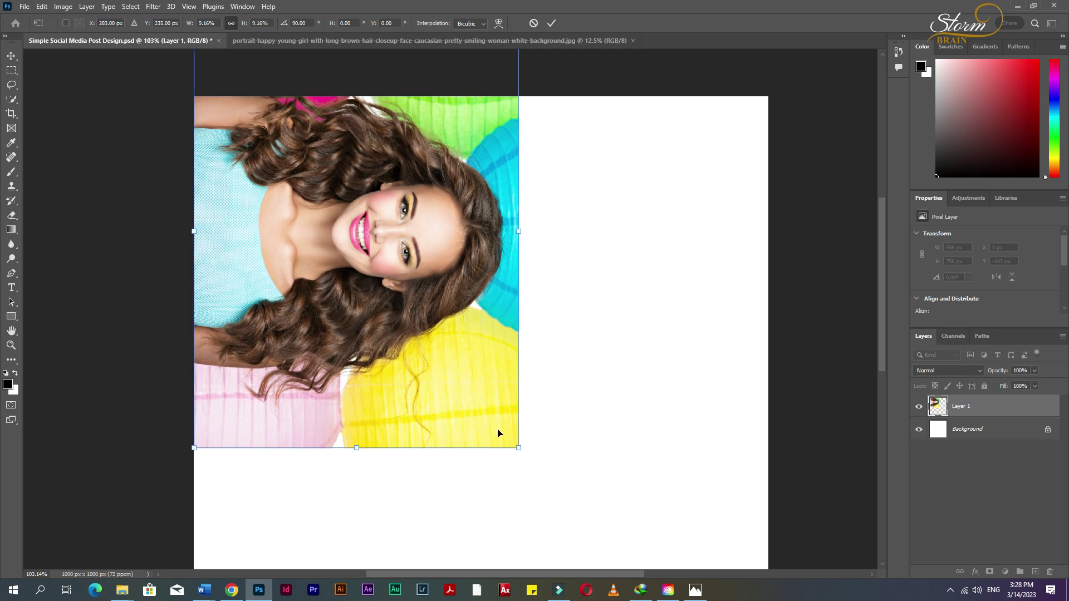
left_click_drag(520, 450, 739, 530)
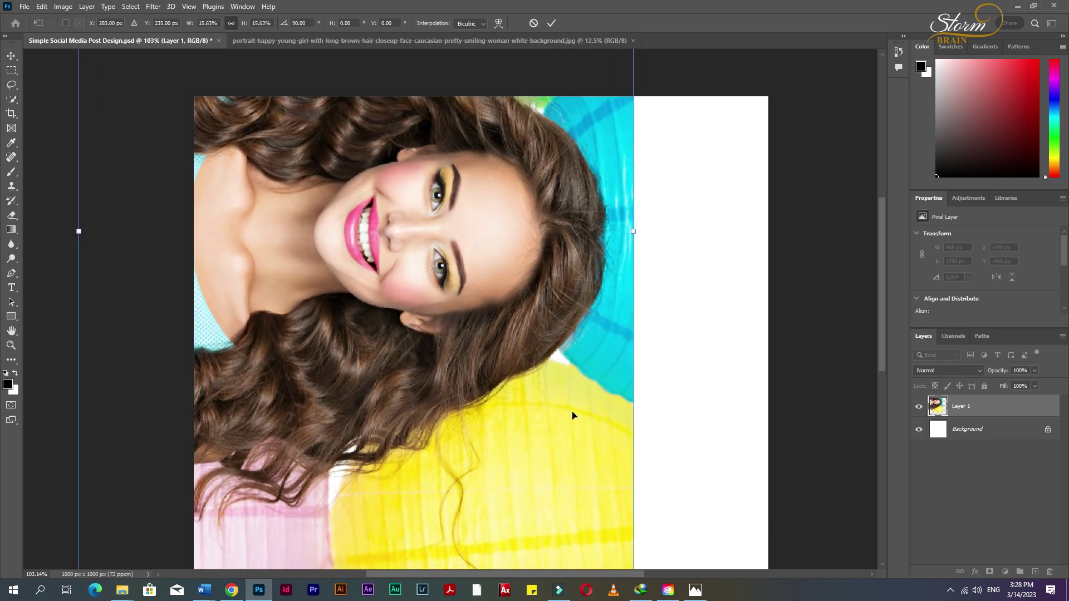
scroll(492, 313, "down", 3)
scroll(493, 315, "down", 2)
left_click_drag(505, 382, 536, 386)
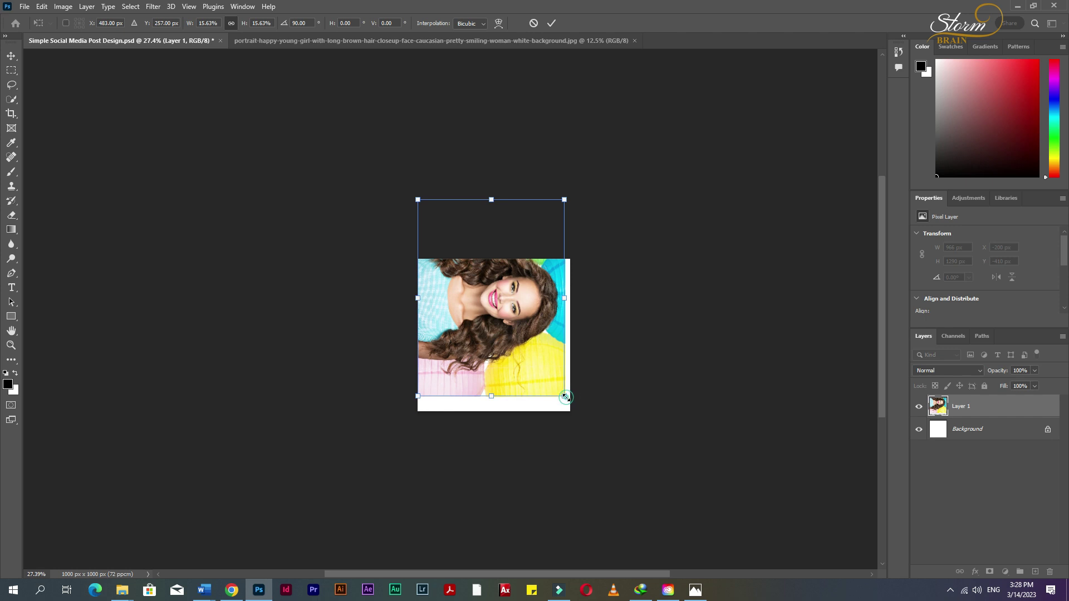
left_click_drag(565, 397, 571, 403)
scroll(499, 350, "up", 2)
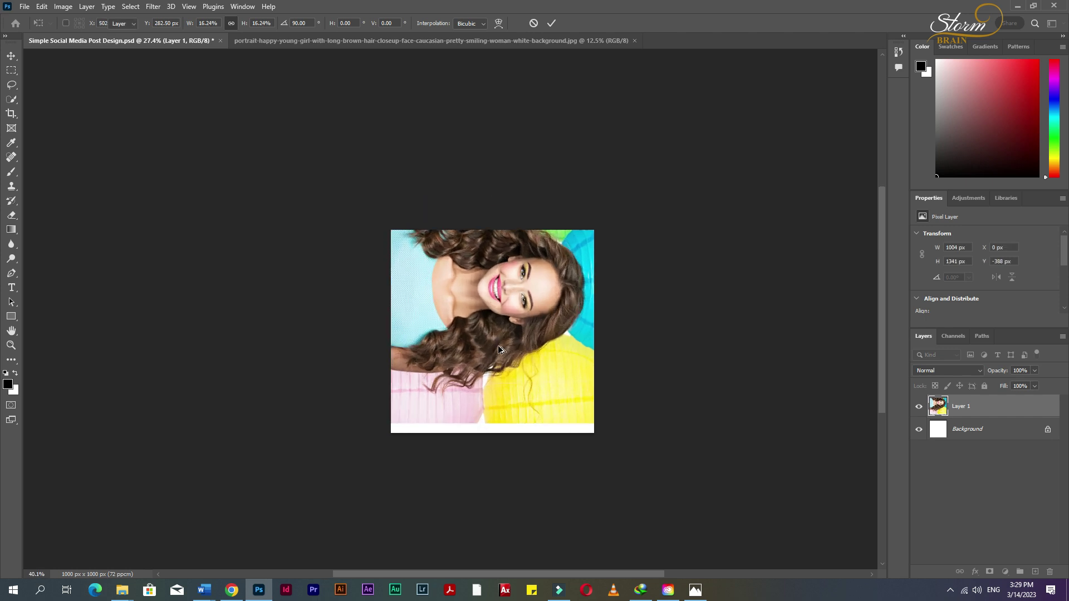
key("Return")
scroll(498, 349, "up", 2)
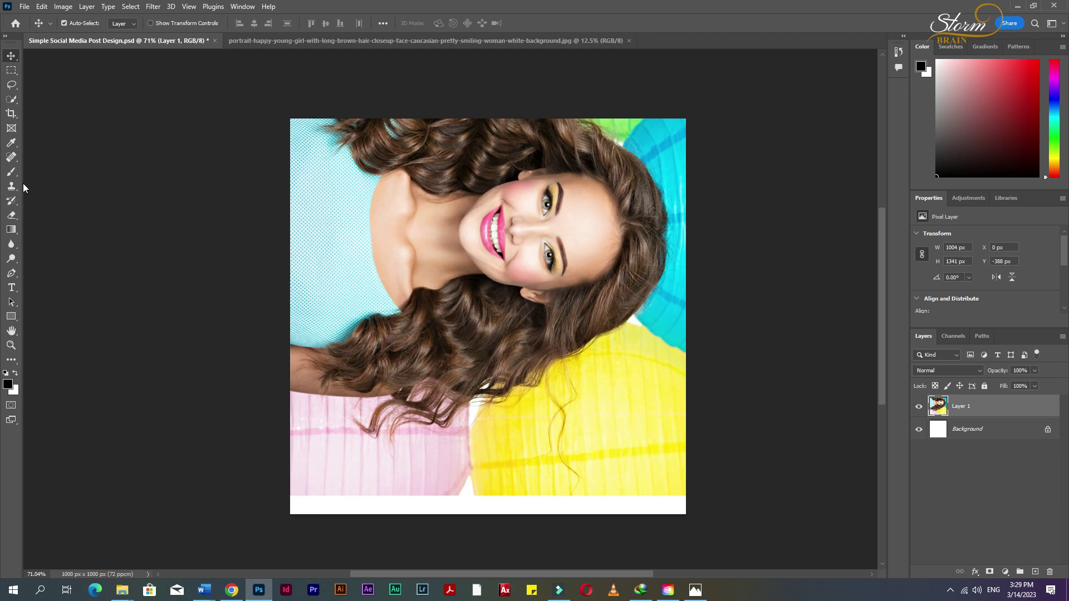
- Draw a black rectangle and fit it to 1000 × 865 px, leaving a top strip uncovered
left_click(11, 316)
left_click_drag(262, 206, 735, 519)
left_click_drag(735, 363, 685, 362)
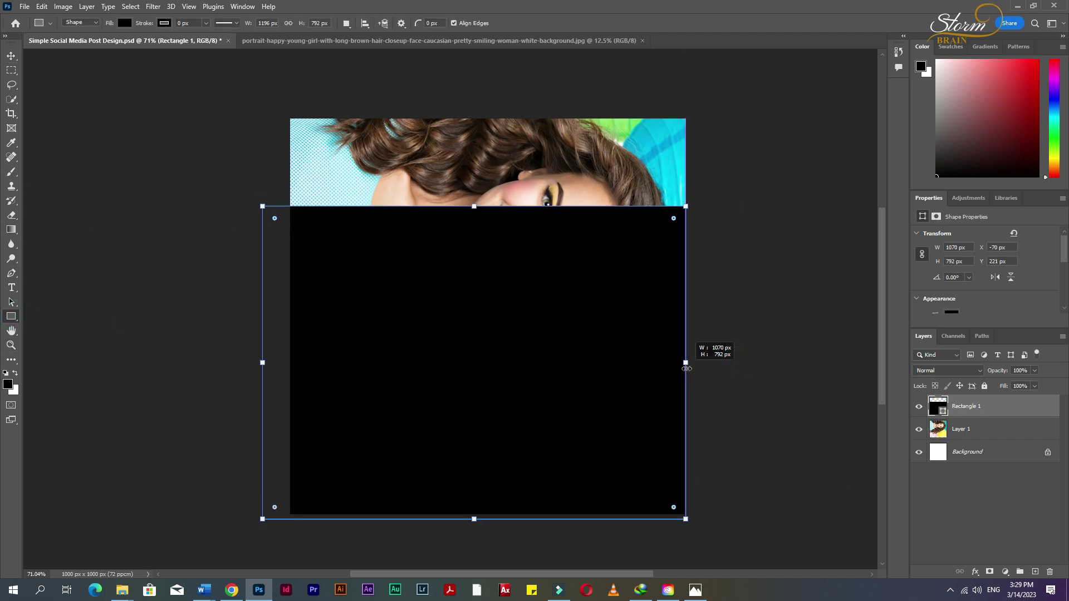
mouse_move(262, 363)
left_mouse_down()
mouse_move(291, 363)
mouse_move(286, 372)
left_mouse_up()
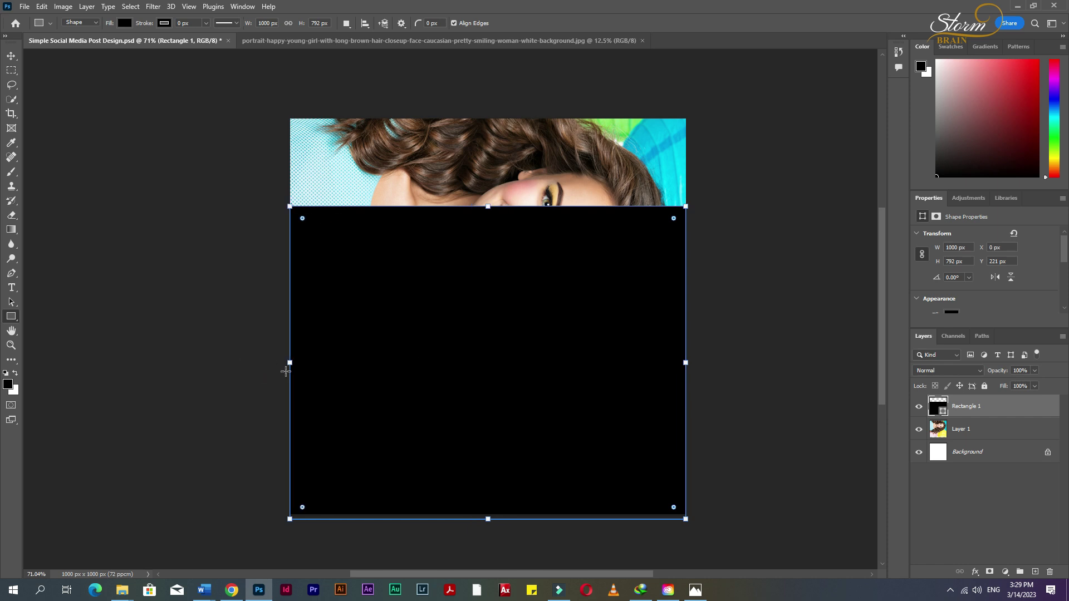
left_click_drag(496, 529, 495, 525)
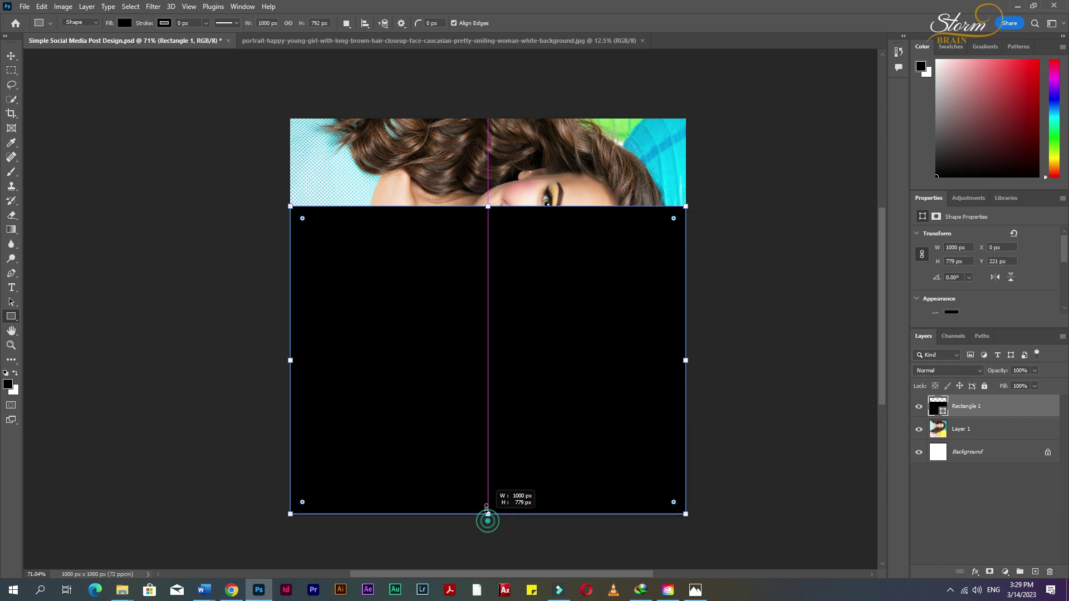
left_click_drag(486, 206, 486, 170)
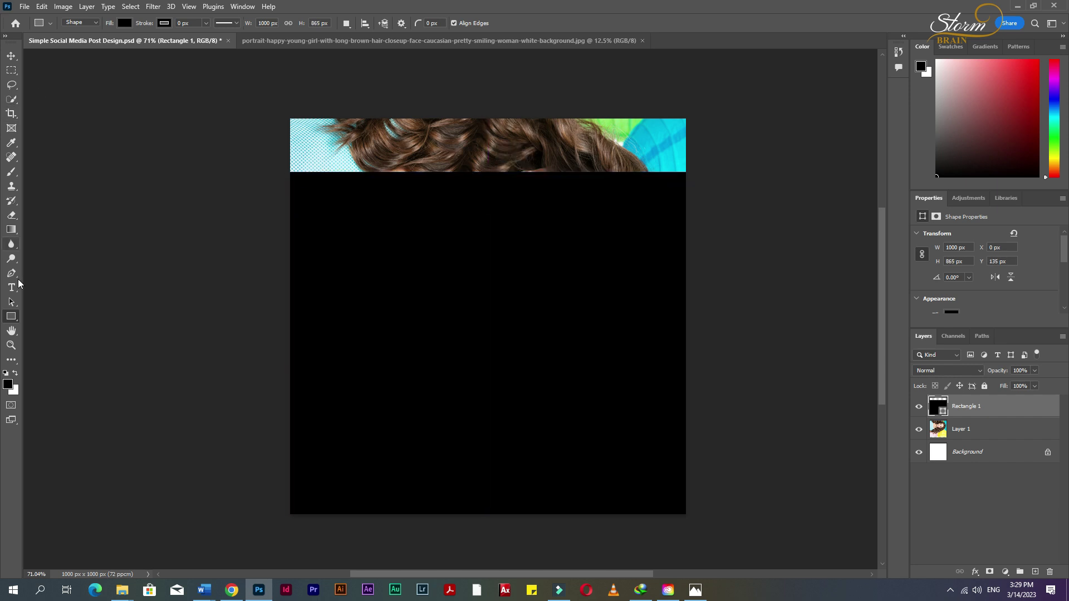
- Add a layer mask to the rectangle and paint a round gap over the face with a 1500 px brush
left_click(988, 572)
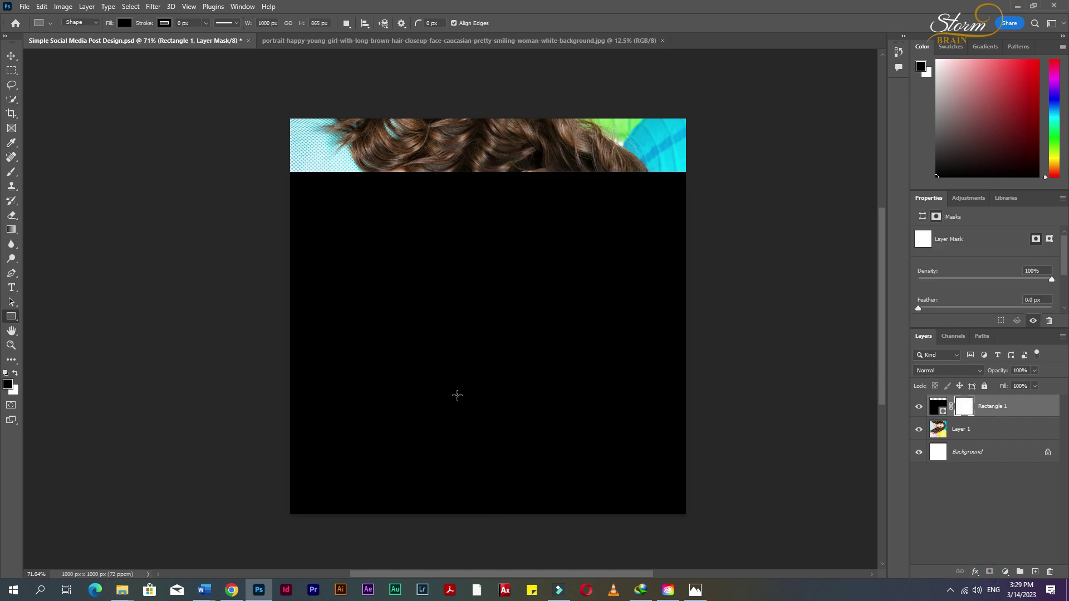
key("b")
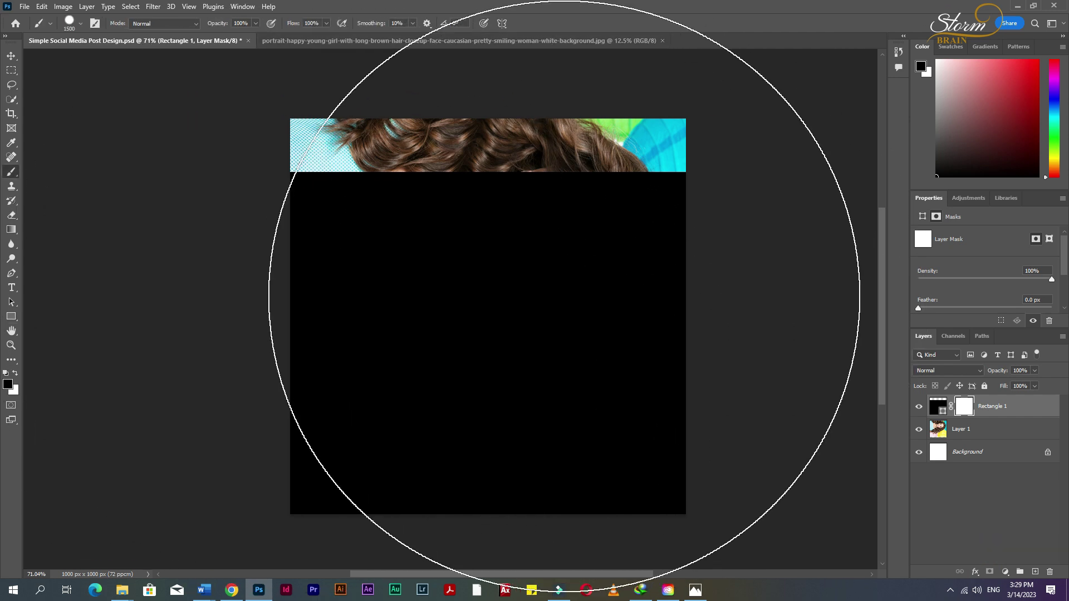
key("ctrl+minus")
key("ctrl+minus")
key("ctrl+minus")
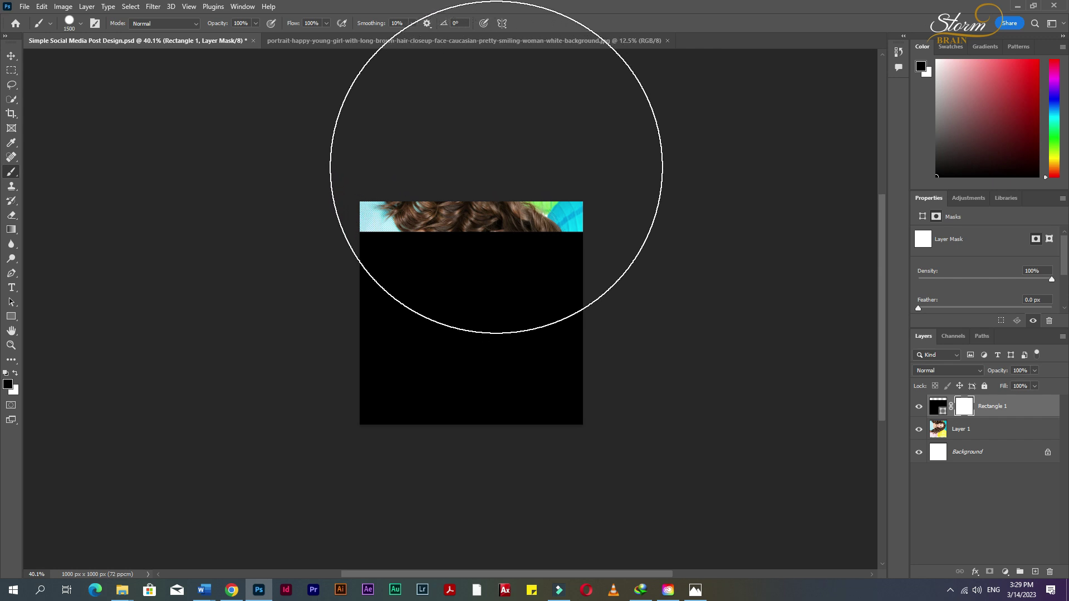
left_click(493, 140)
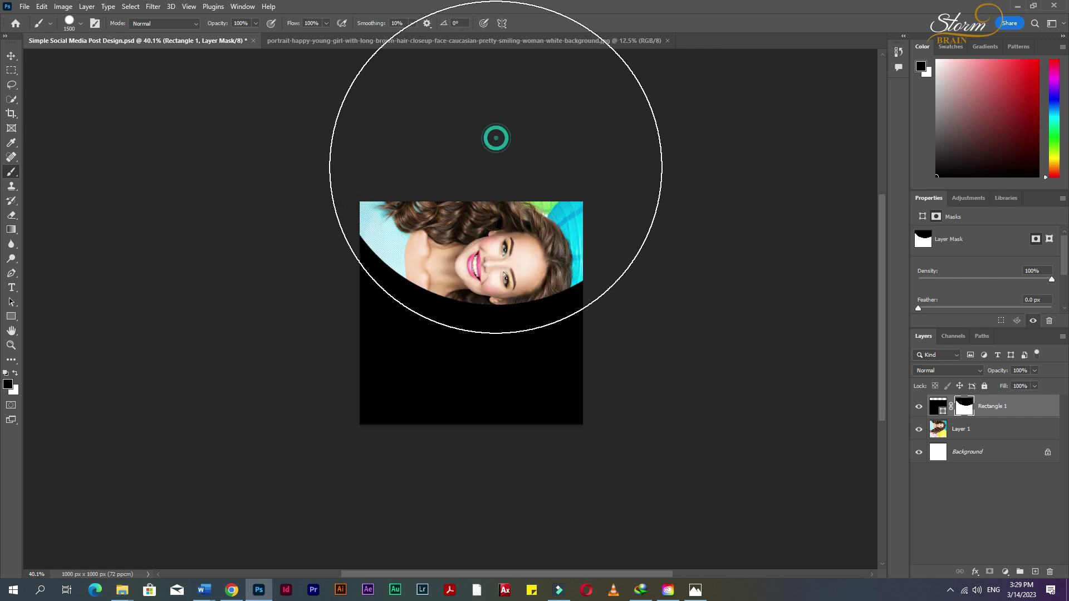
- Shift the mask's curved opening lower using the Move tool and Shift+Down nudges
left_click(12, 55)
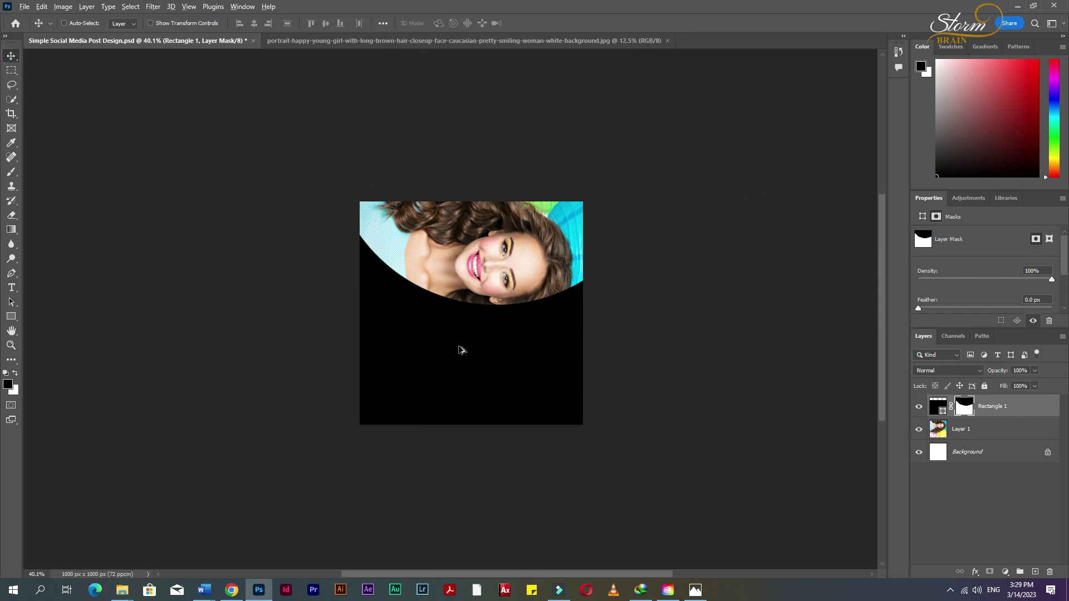
scroll(460, 350, "up", 3)
left_click_drag(478, 318, 483, 337)
key("ctrl")
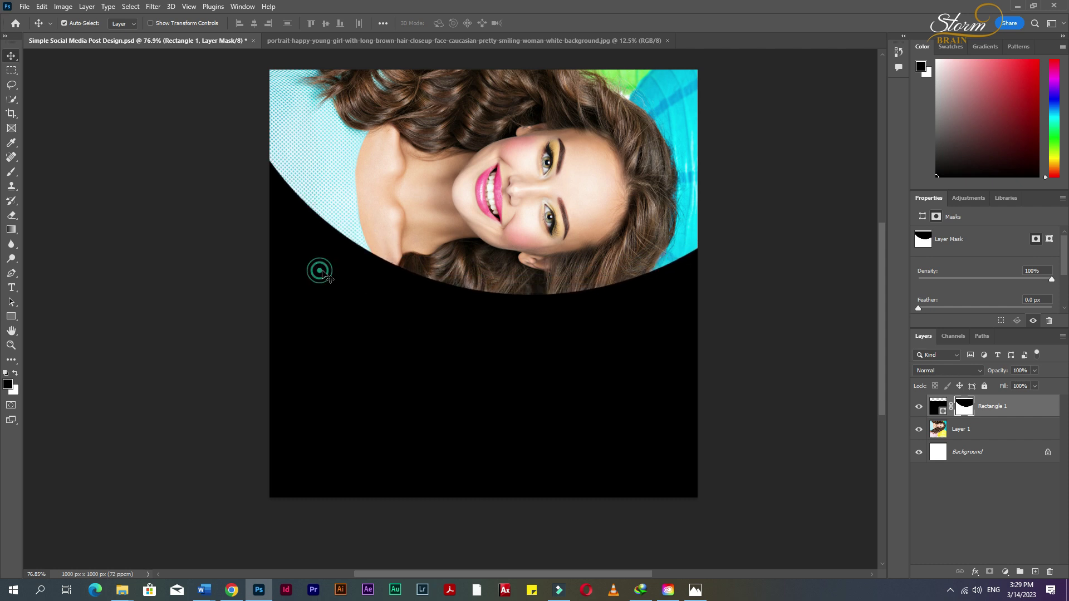
key("ctrl+t")
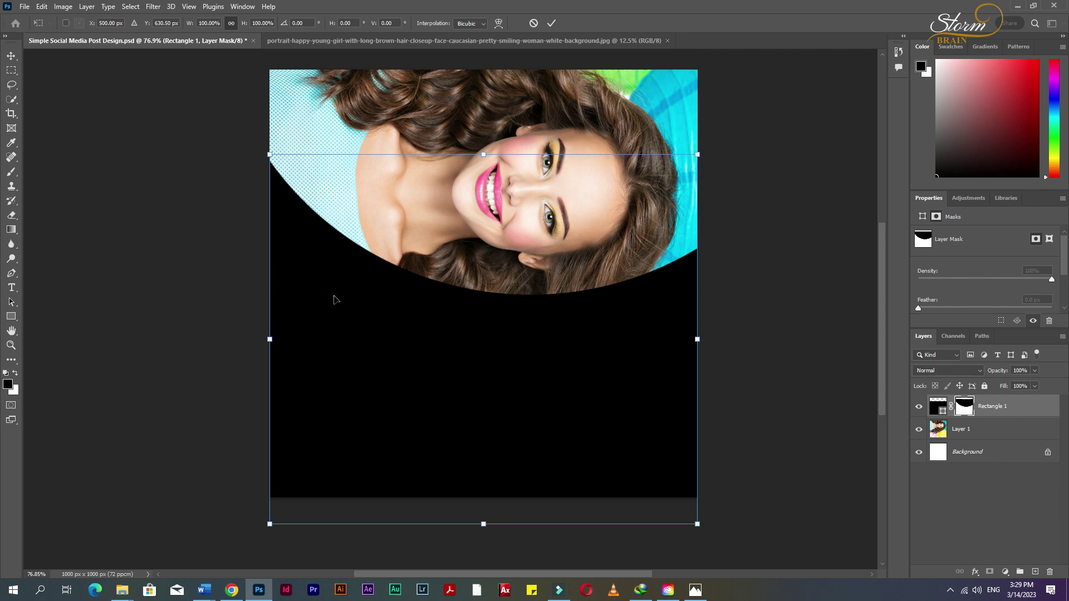
key("Return")
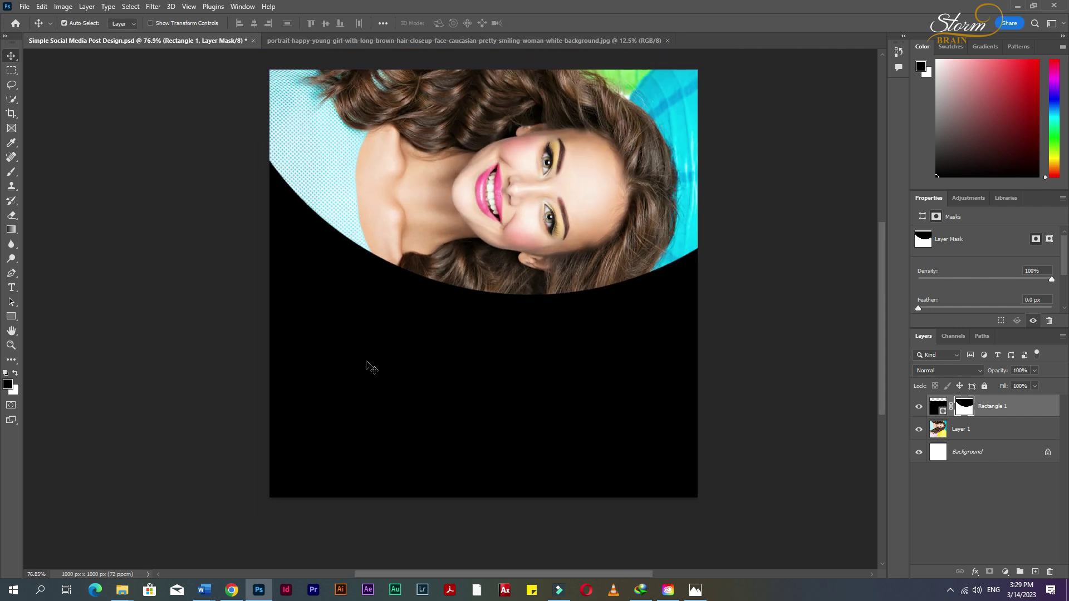
scroll(760, 300, "down", 2)
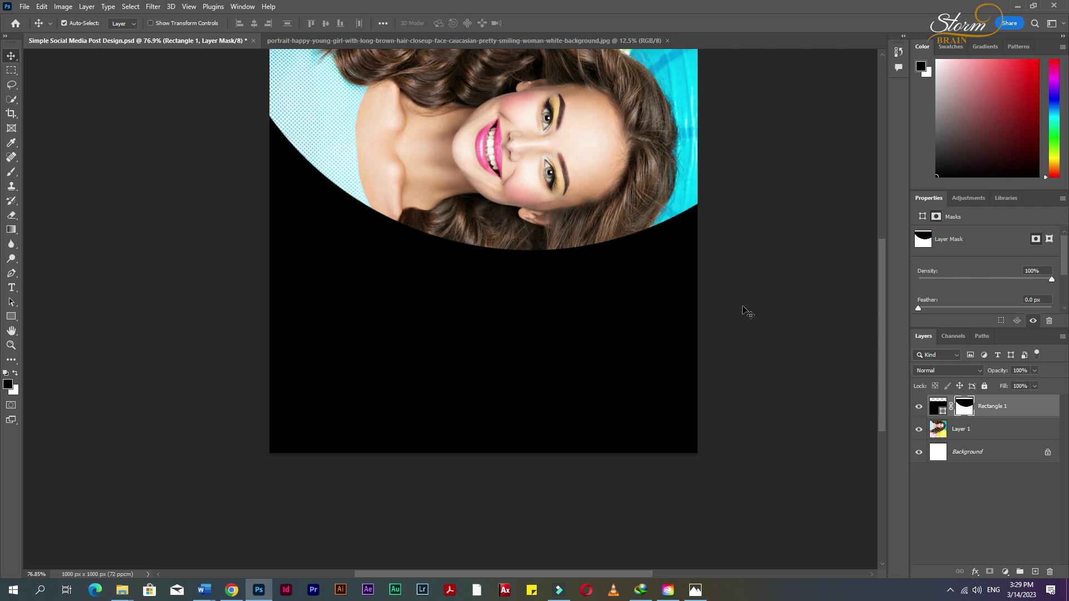
scroll(509, 283, "down", 3)
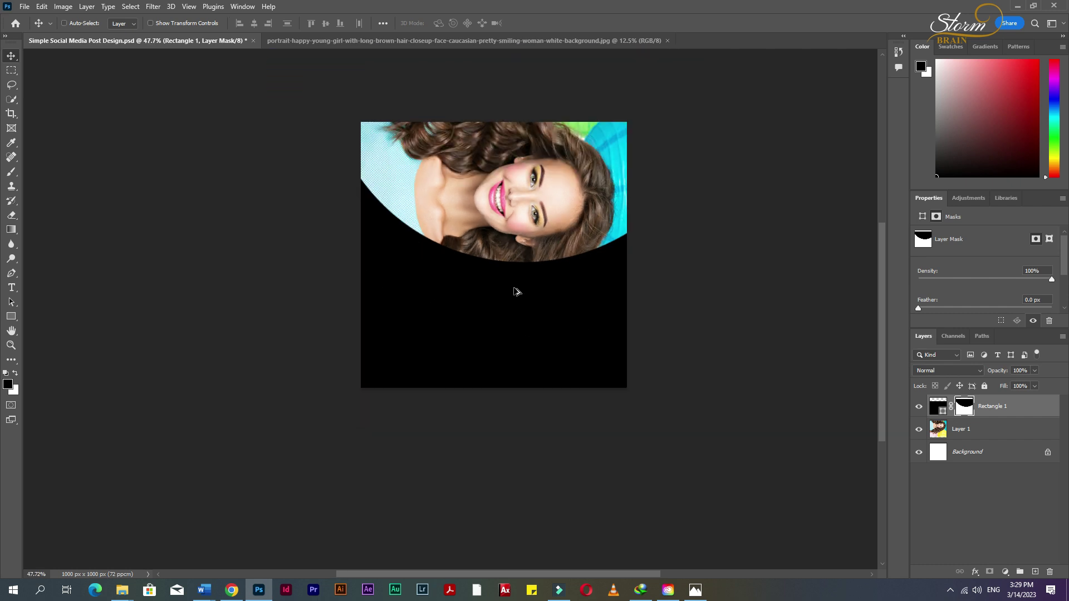
key("shift+Down")
key("shift+Down")
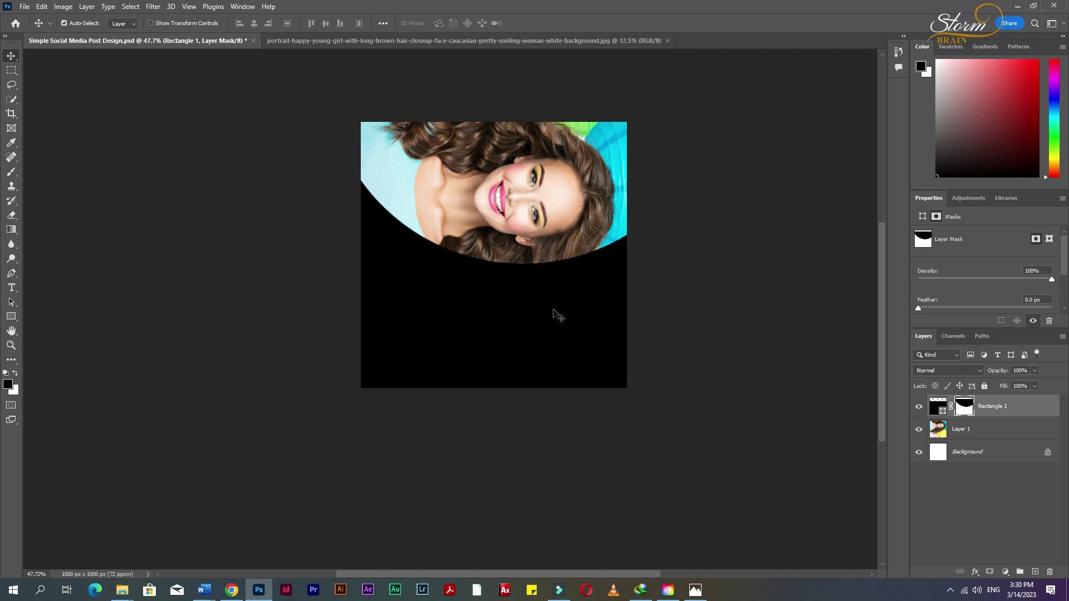
key("shift+Down")
key("shift+Down")
key("shift+Down")
key("shift+Down")
left_click(711, 318)
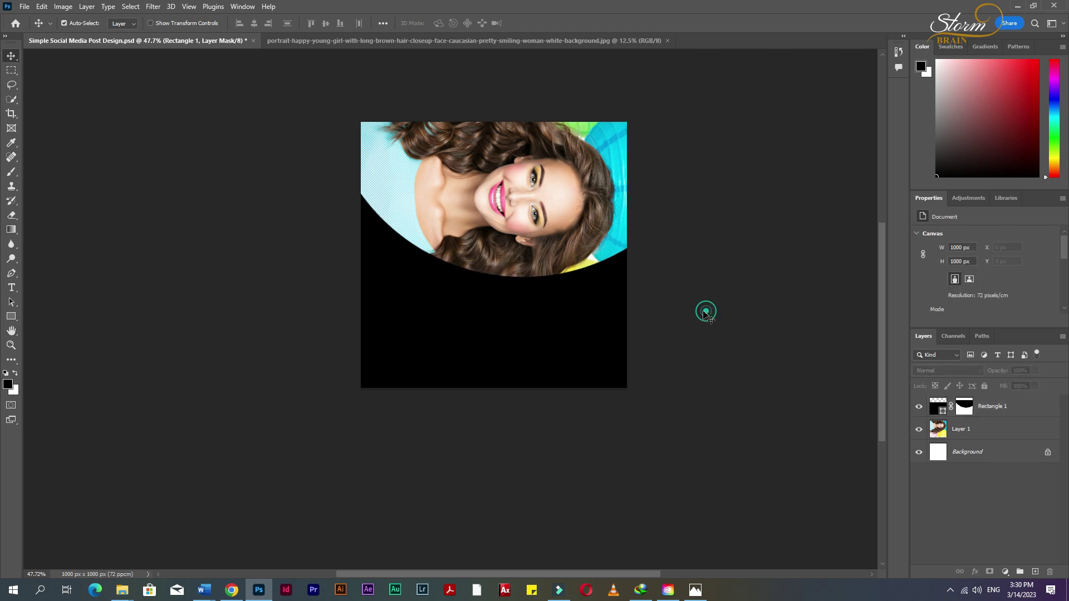
scroll(492, 287, "up", 2)
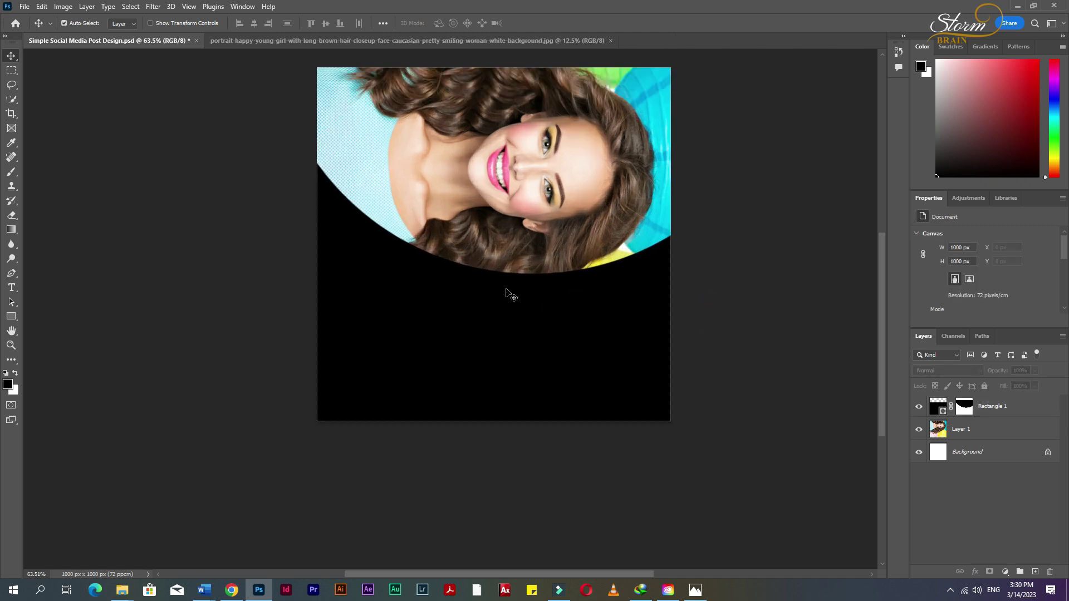
- Change Rectangle 1's fill from black to the light green sampled from the photo's top
left_click(504, 302)
double_click(938, 406)
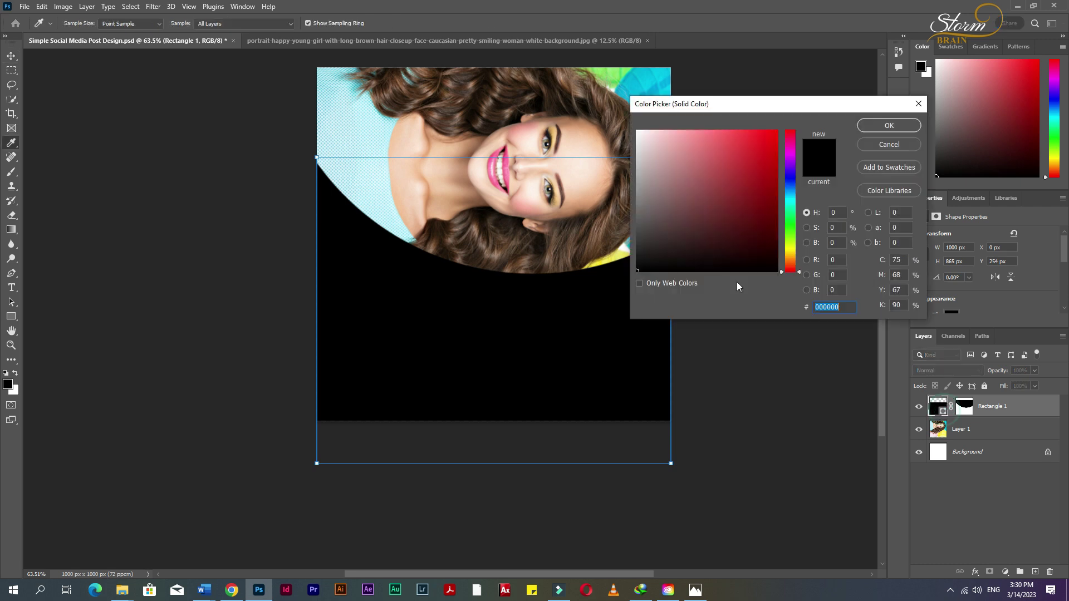
left_click_drag(709, 106, 786, 98)
left_click(611, 65)
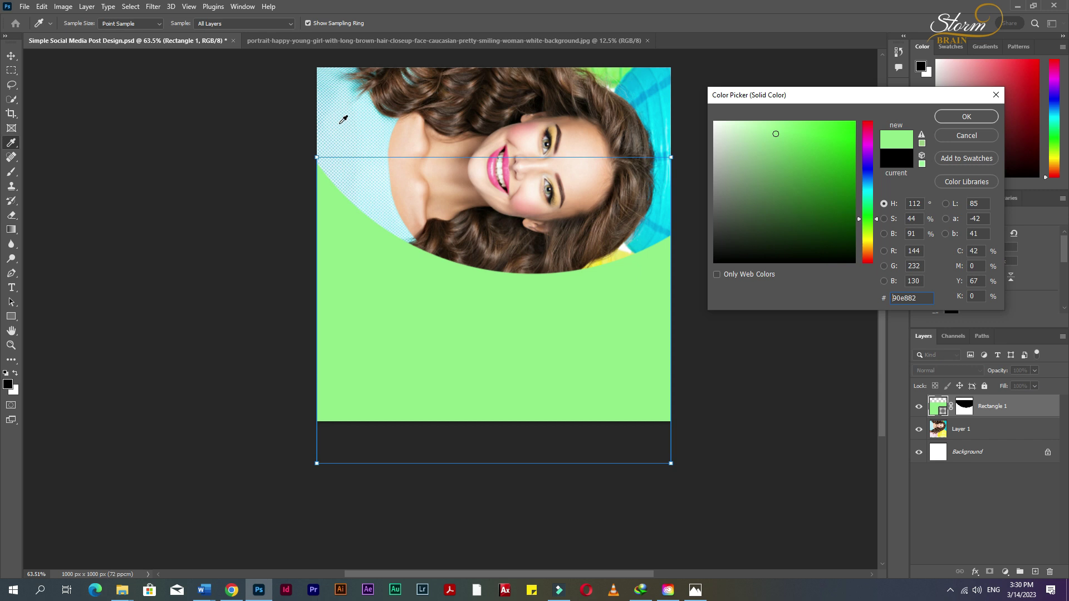
left_click_drag(343, 120, 382, 125)
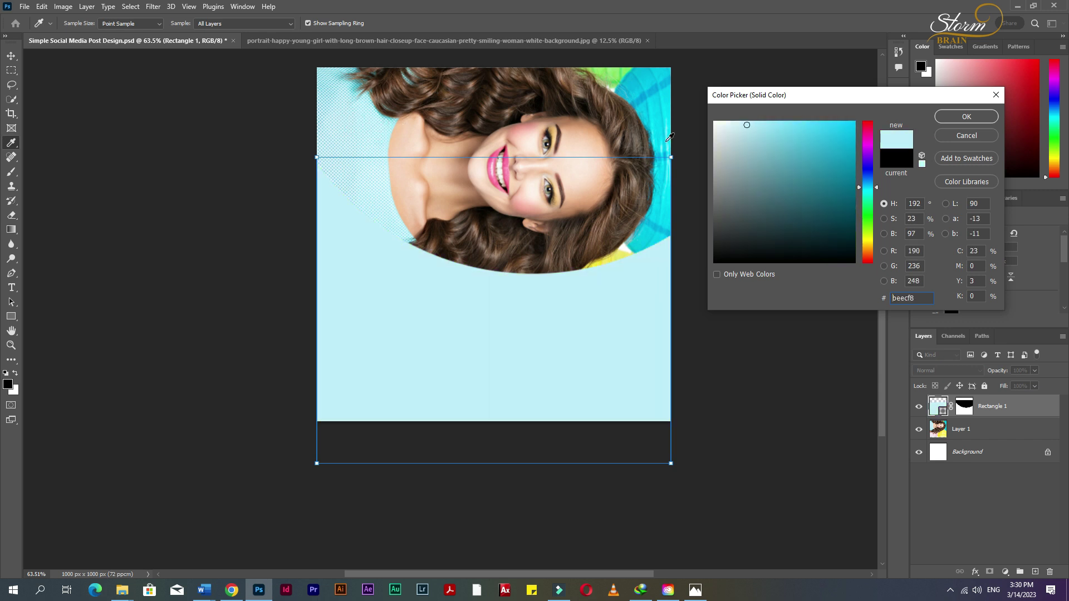
left_click_drag(668, 112, 654, 97)
left_click(612, 70)
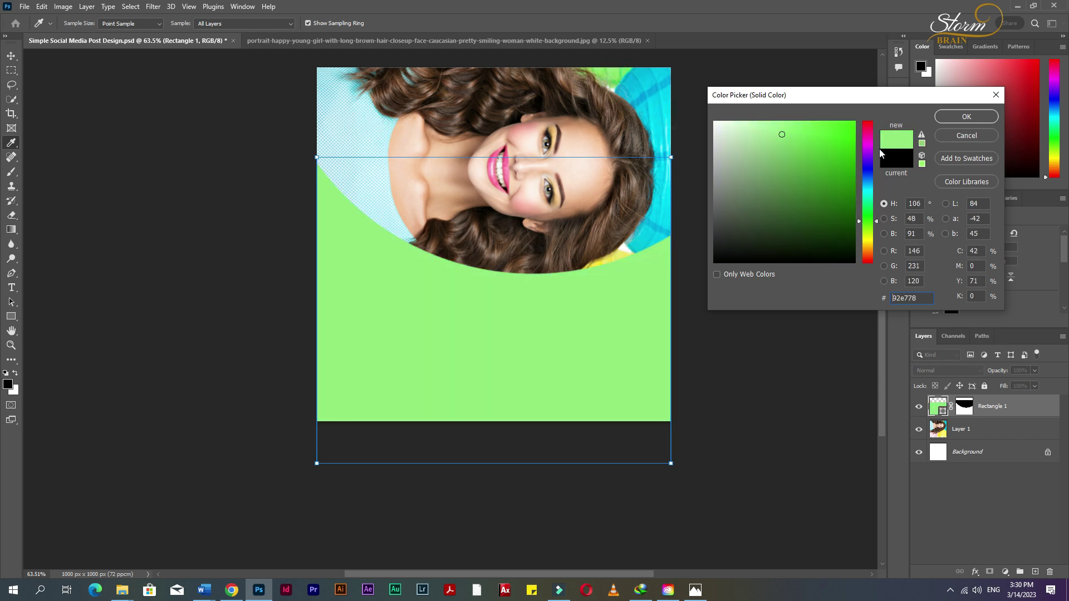
left_click(966, 117)
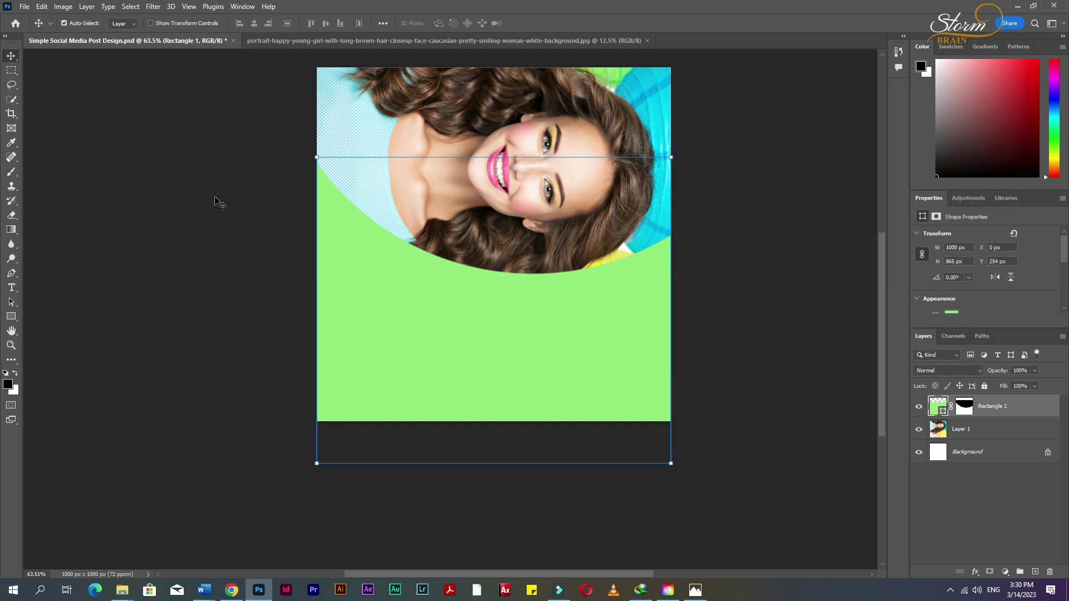
left_click(181, 206)
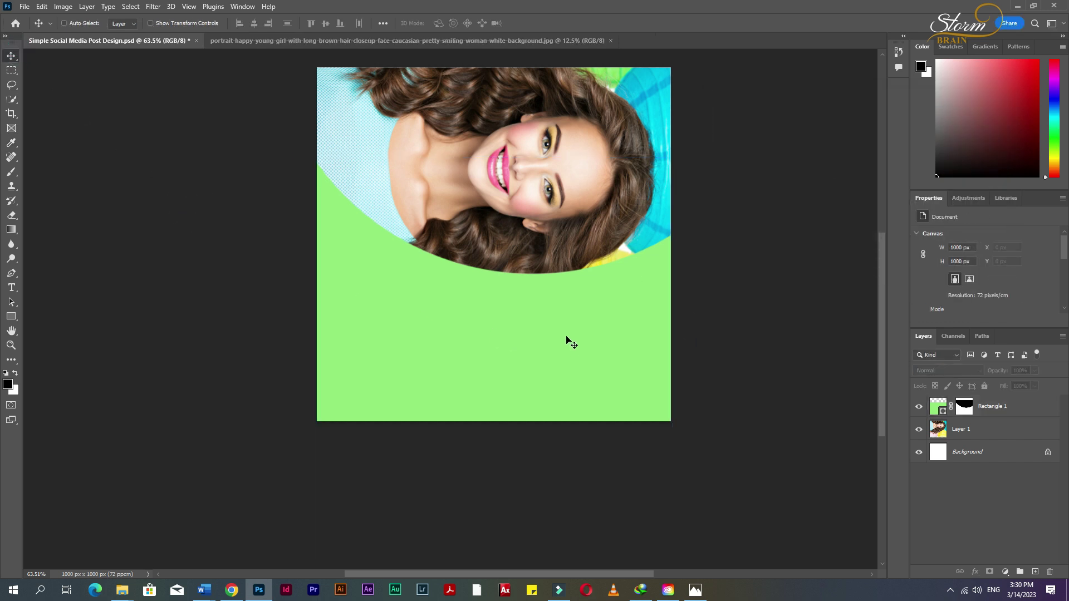
- Draw a horizontal line across the portrait with an 8 px stroke
scroll(557, 341, "up", 1)
scroll(534, 334, "up", 1)
scroll(521, 325, "up", 1)
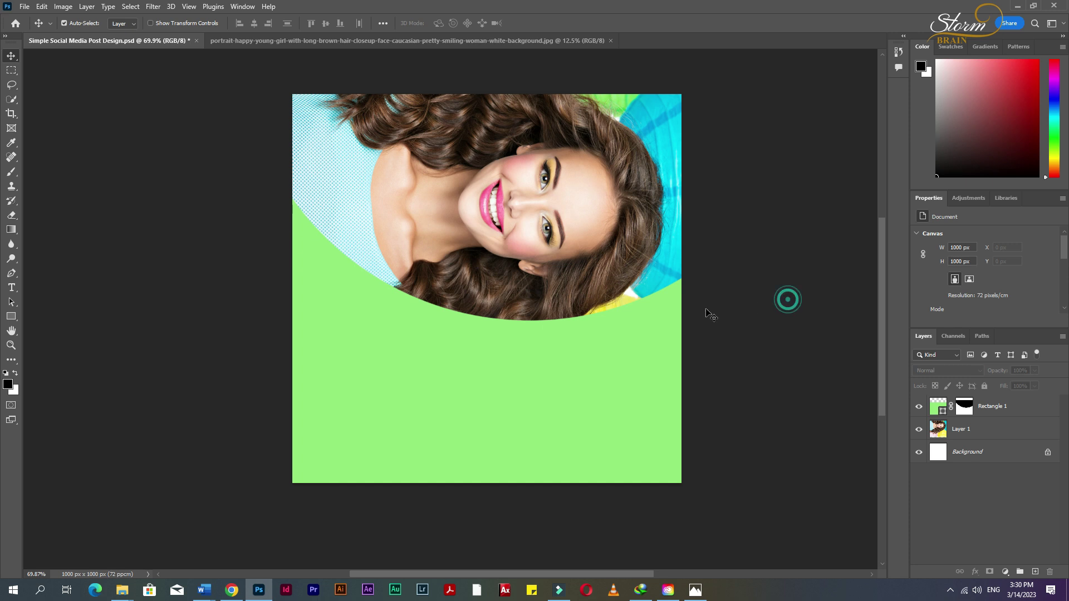
left_click(522, 374)
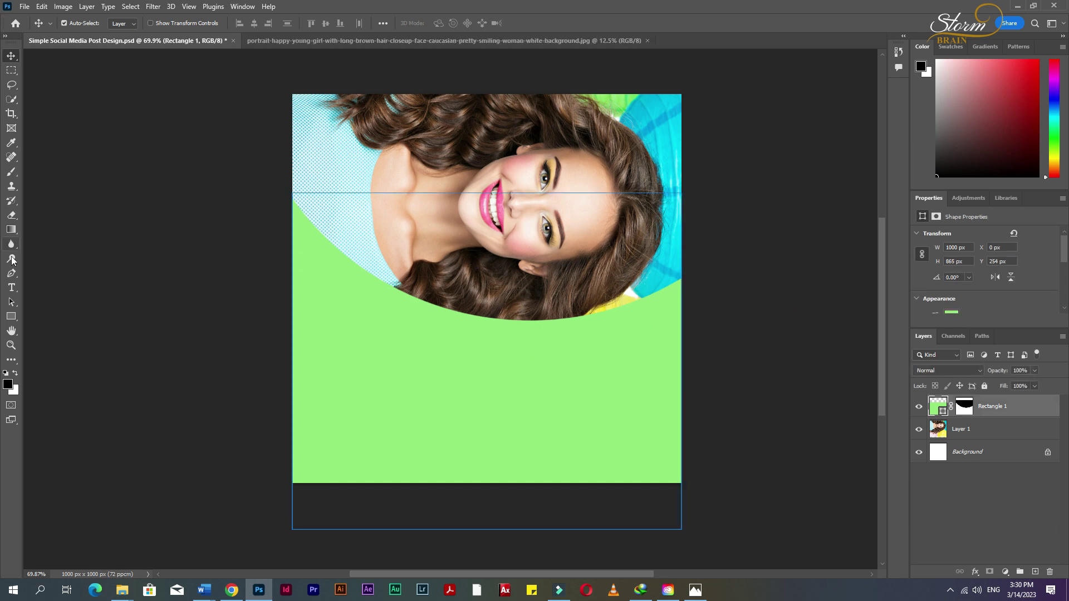
right_click(11, 316)
left_click(55, 358)
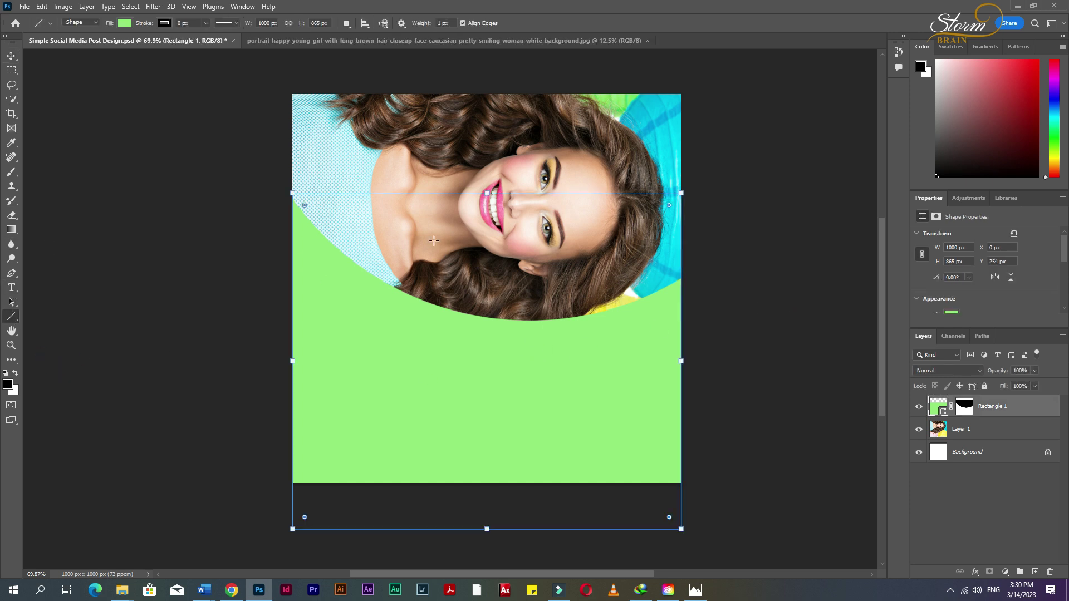
left_click(1035, 572)
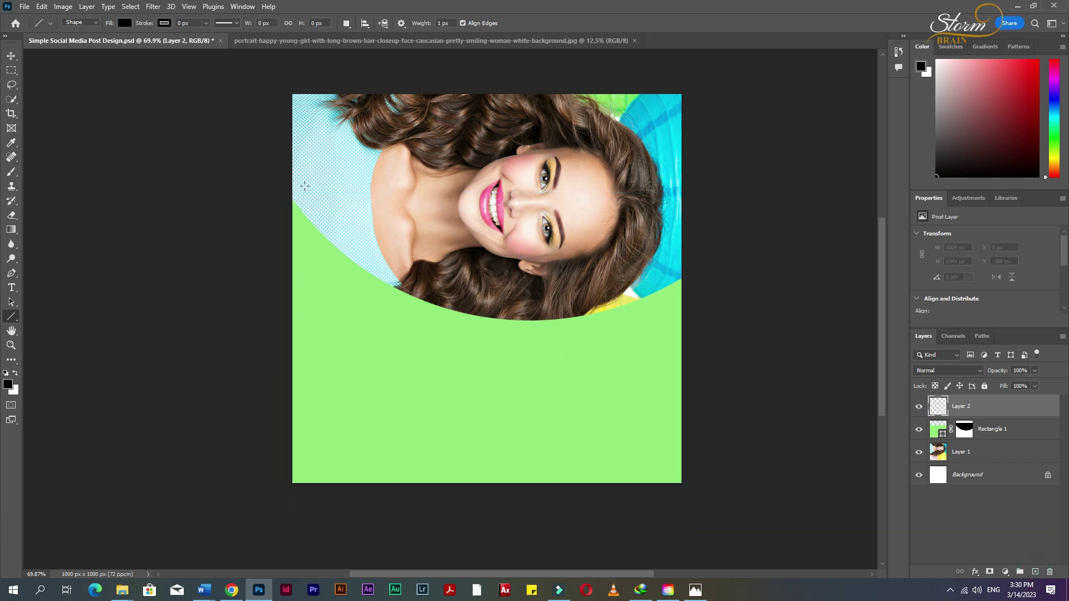
left_click_drag(294, 176, 673, 177)
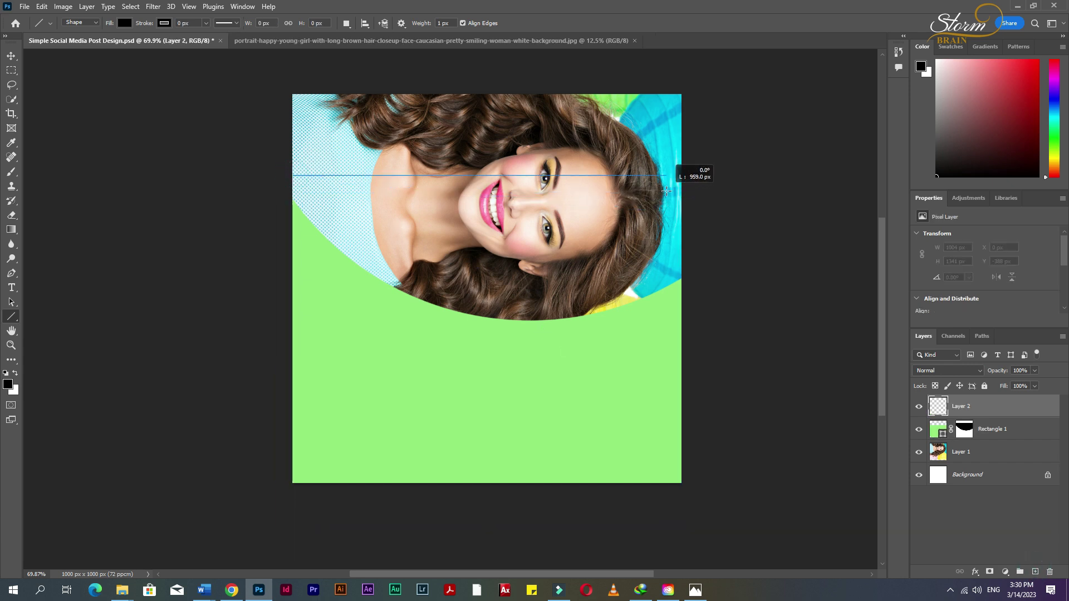
scroll(672, 189, "up", 5)
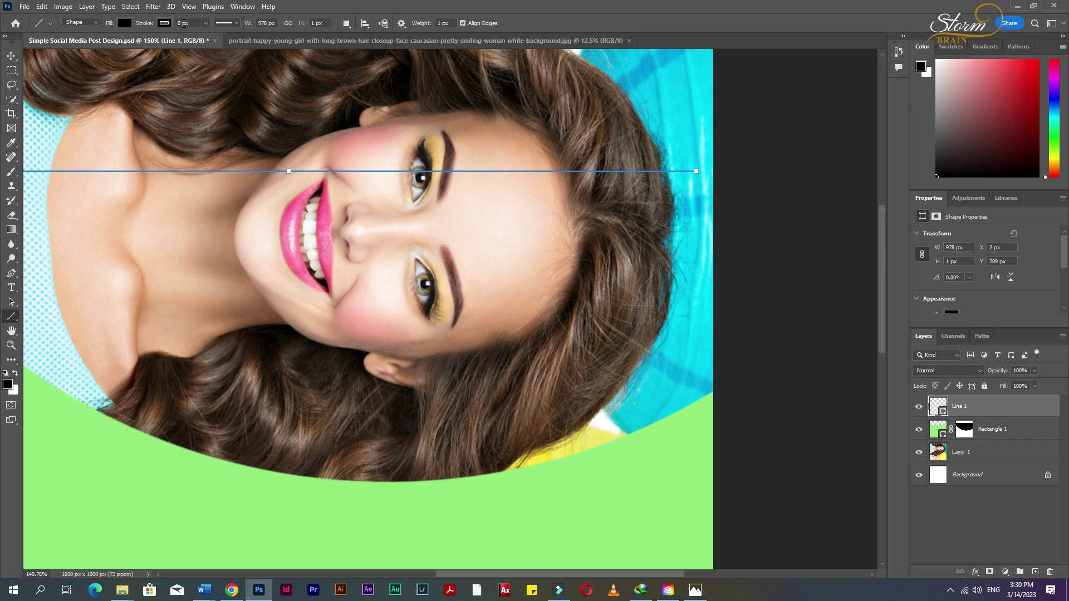
type("8")
key("Return")
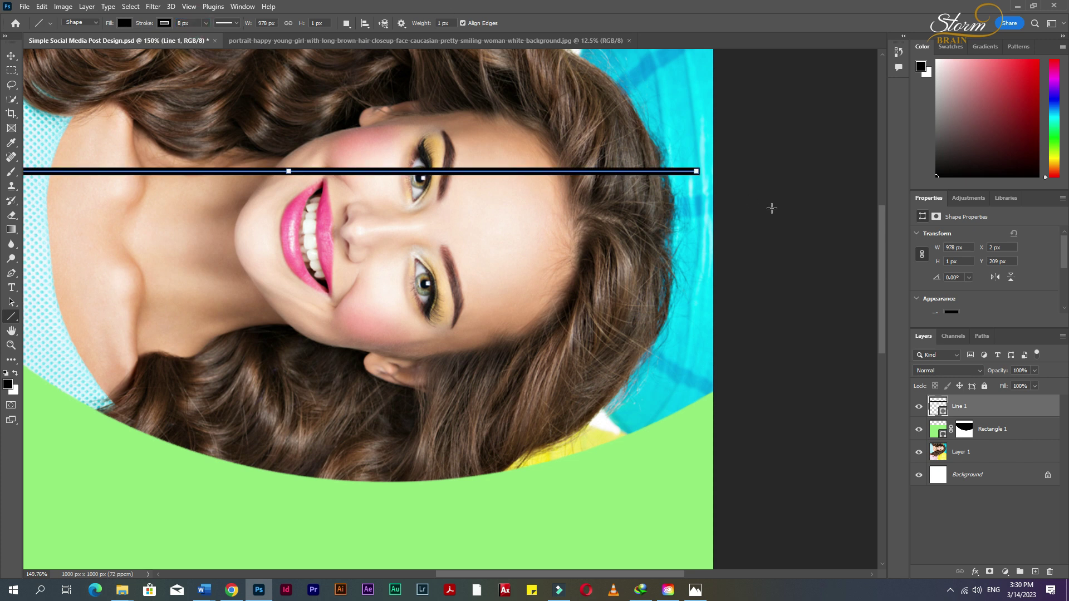
- Stretch the line's endpoints out to the canvas edges
left_click_drag(704, 171, 713, 171)
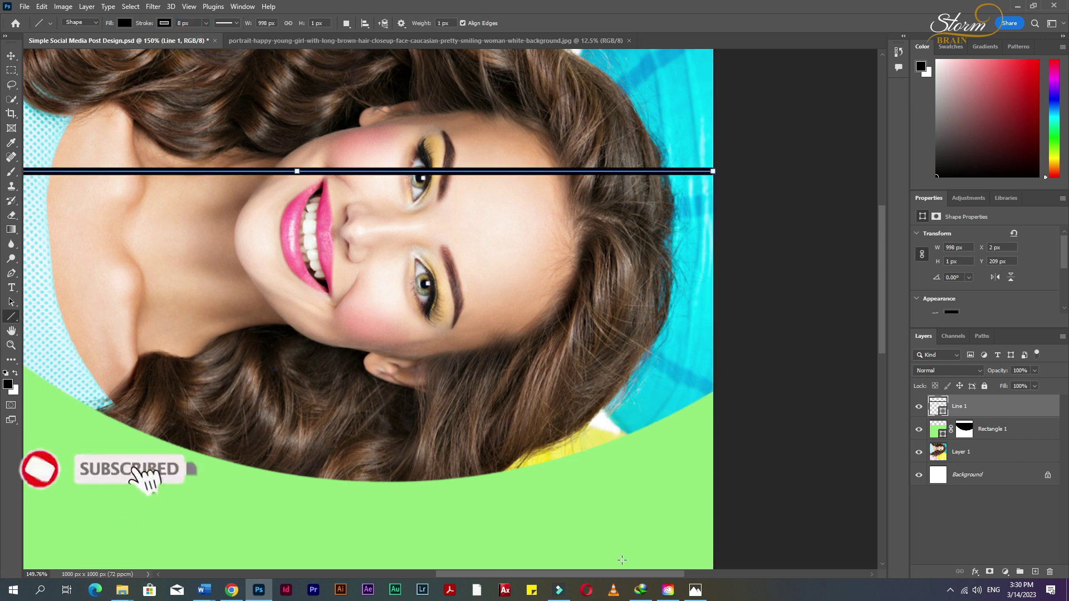
scroll(546, 566, "left", 1)
scroll(547, 565, "left", 5)
left_click_drag(479, 172, 474, 172)
scroll(780, 209, "down", 3)
scroll(781, 209, "down", 4)
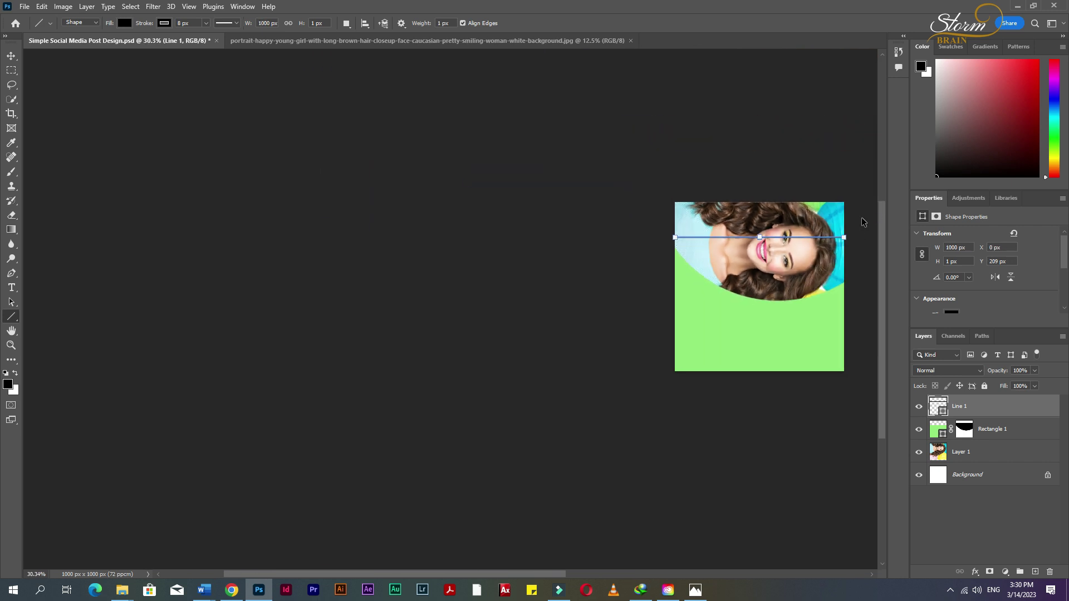
scroll(824, 237, "up", 4)
scroll(726, 164, "up", 2)
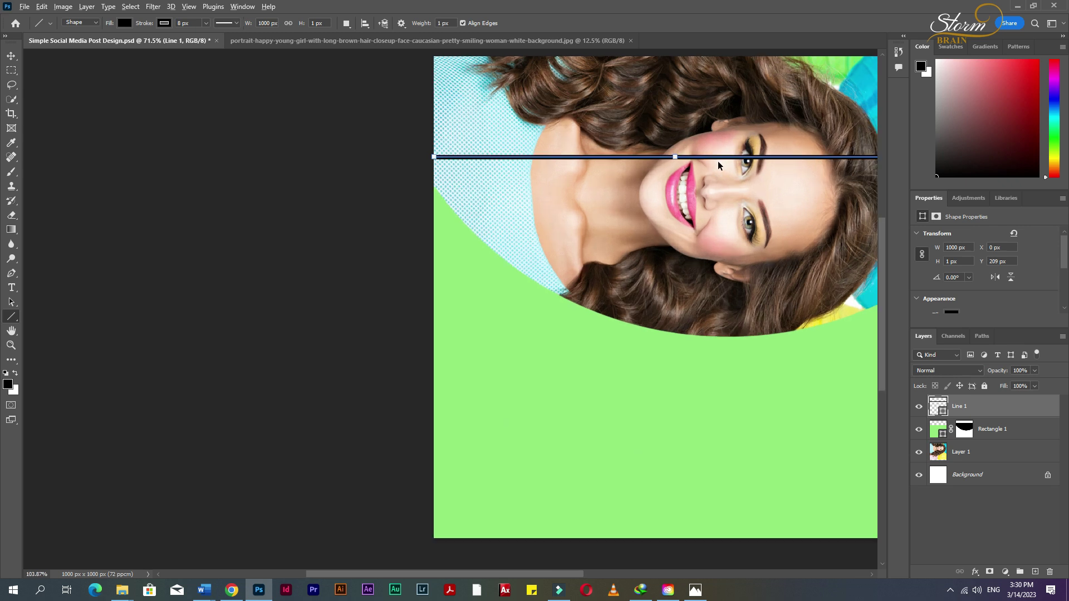
scroll(724, 159, "up", 1)
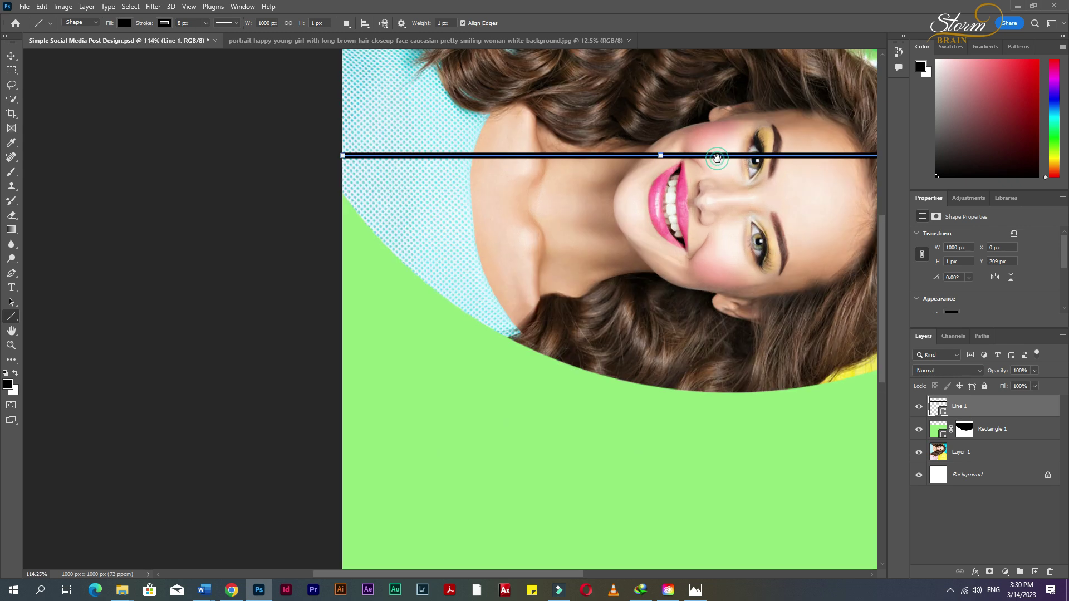
left_click_drag(717, 159, 553, 179)
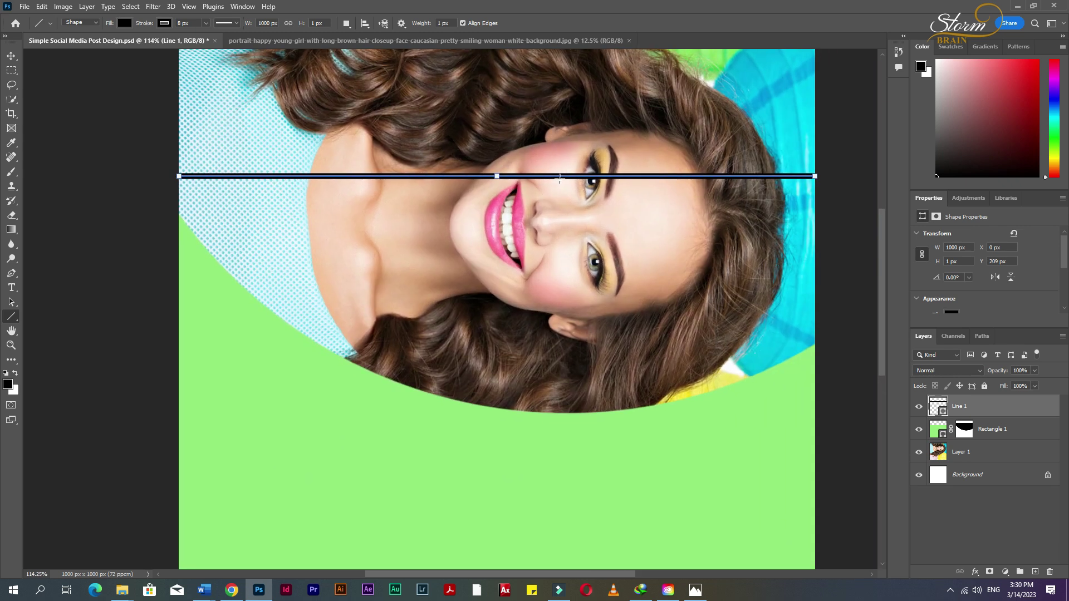
- Move the line down and align its top edge with Rectangle 1
key("v")
left_click_drag(565, 176, 562, 209)
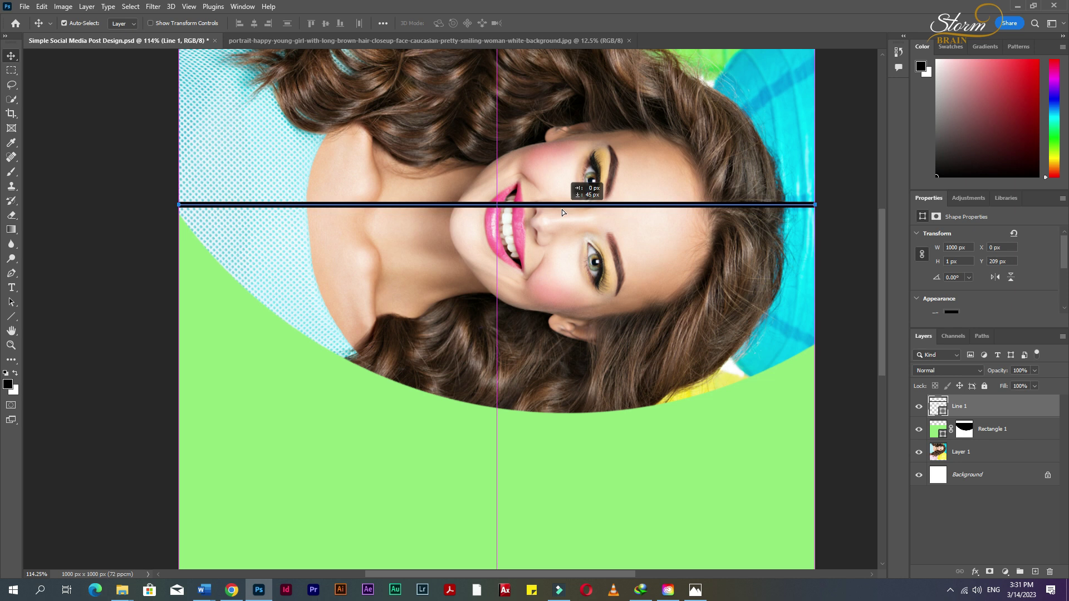
left_click(1003, 440, "ctrl")
left_click(312, 23)
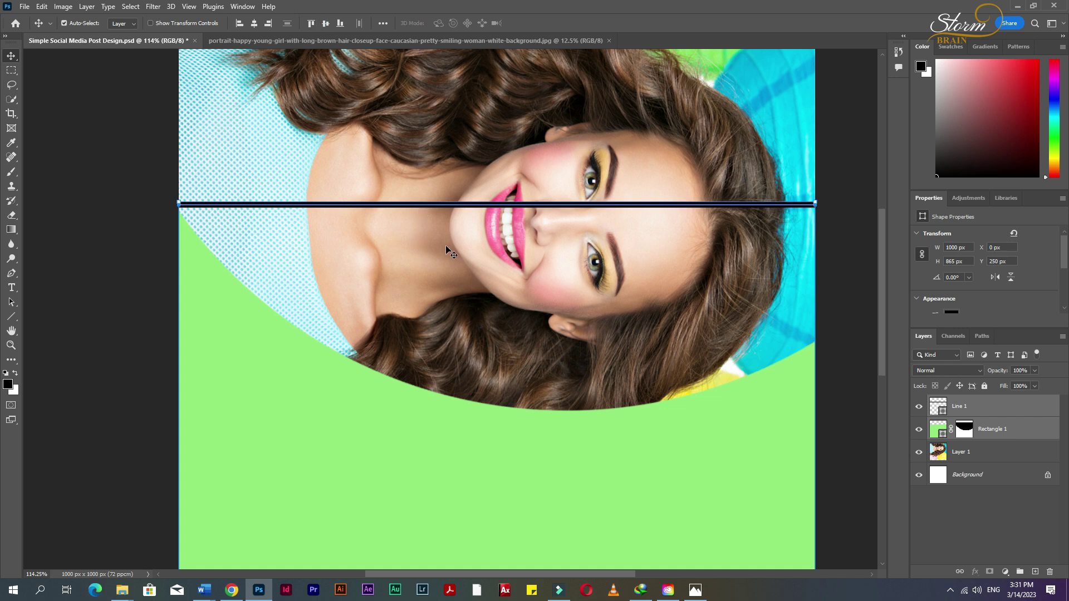
left_click(54, 235)
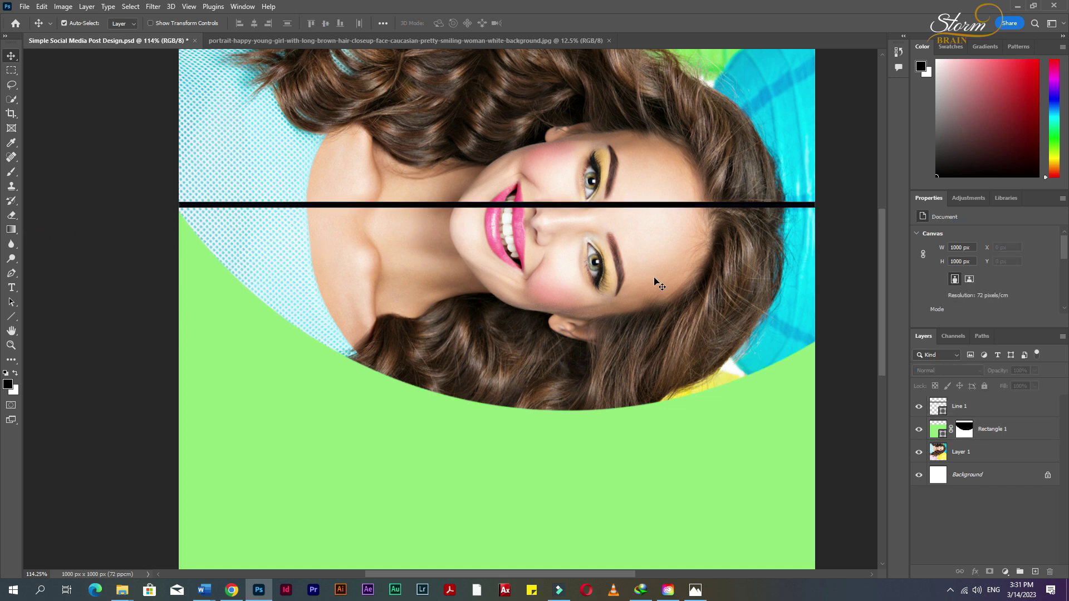
left_click(585, 205, "ctrl")
- Put Line 1 into Warp mode and bend it downward into a rough curve
key("ctrl+t")
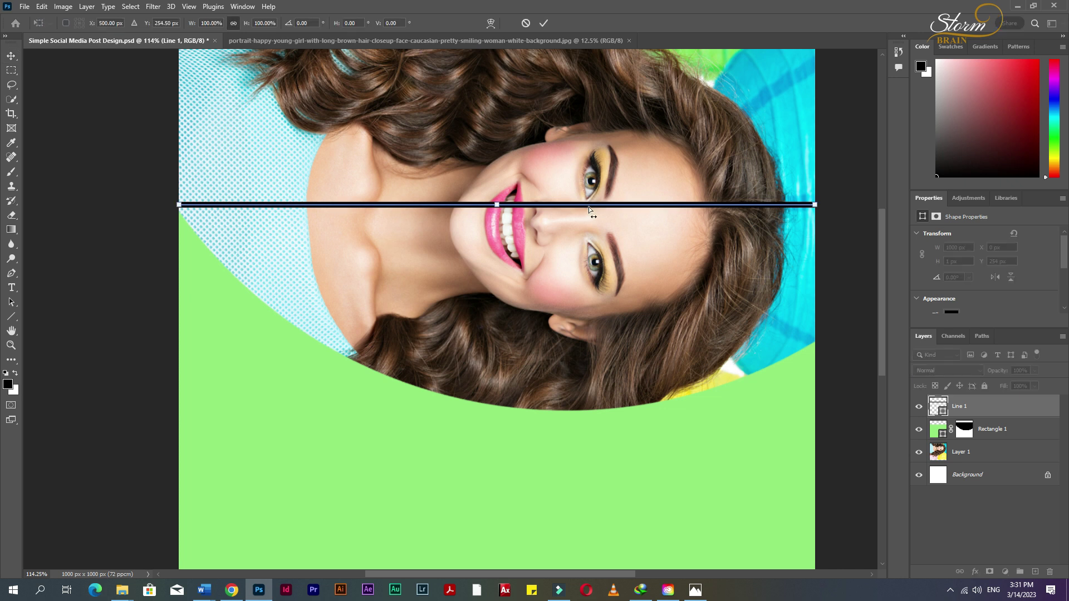
right_click(589, 206)
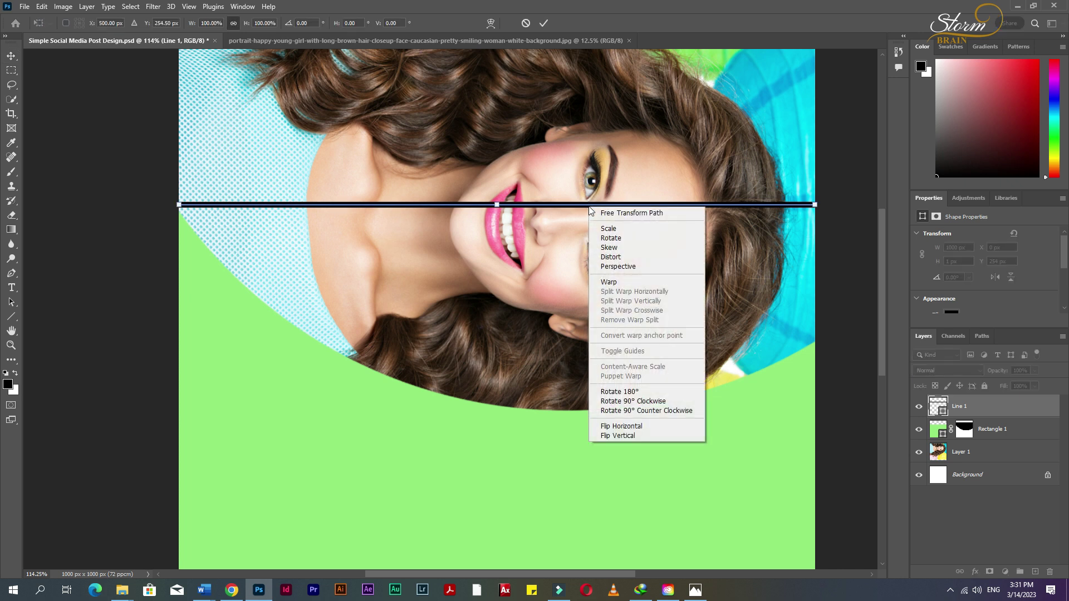
left_click(624, 282)
mouse_move(602, 207)
left_mouse_down()
mouse_move(644, 439)
mouse_move(605, 433)
left_mouse_up()
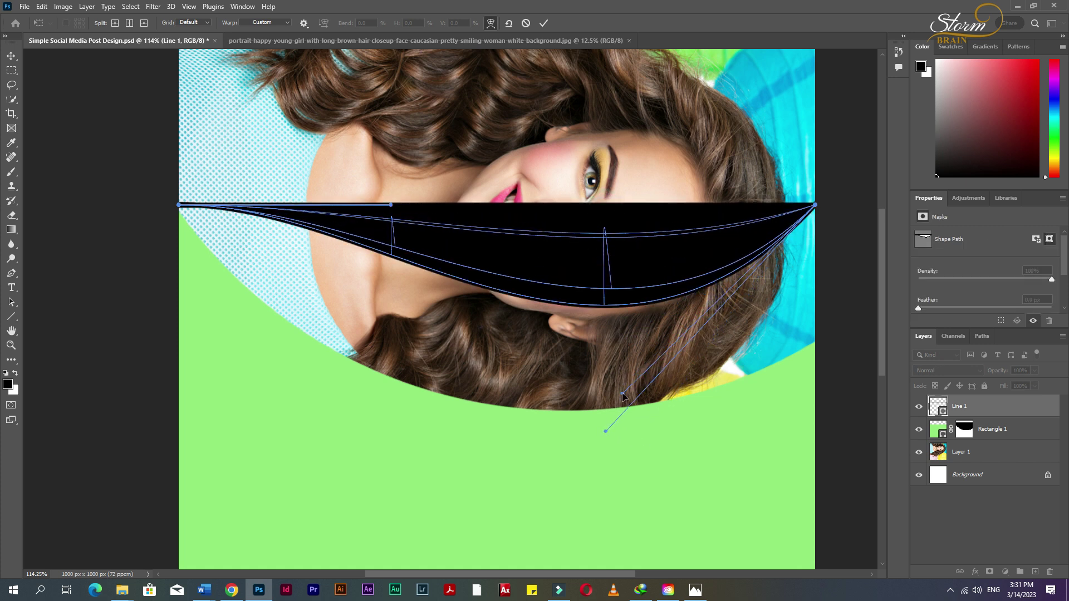
left_click(606, 432)
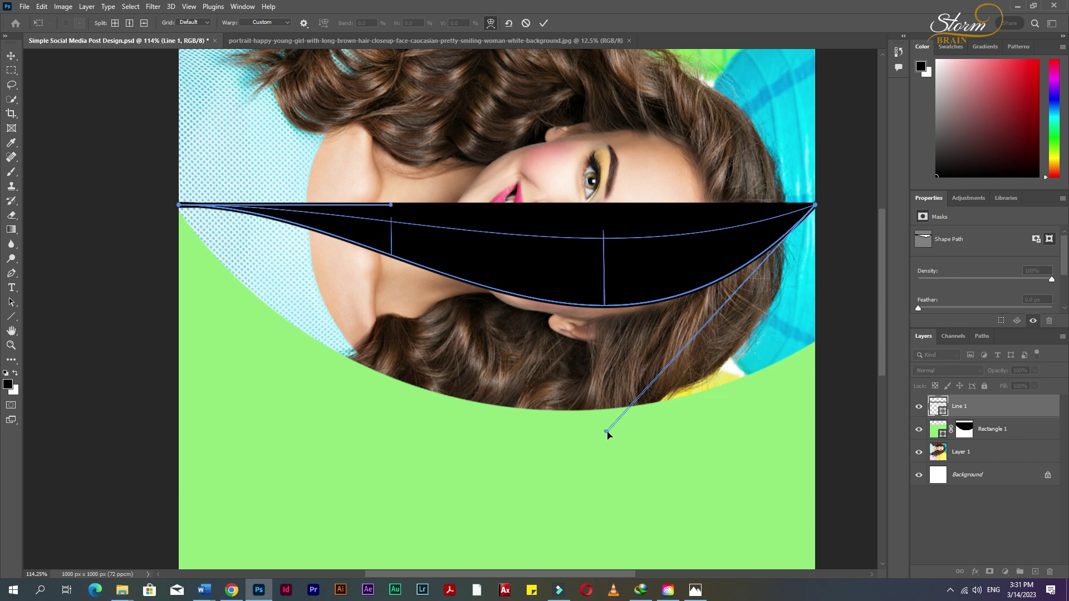
left_click_drag(385, 210, 385, 341)
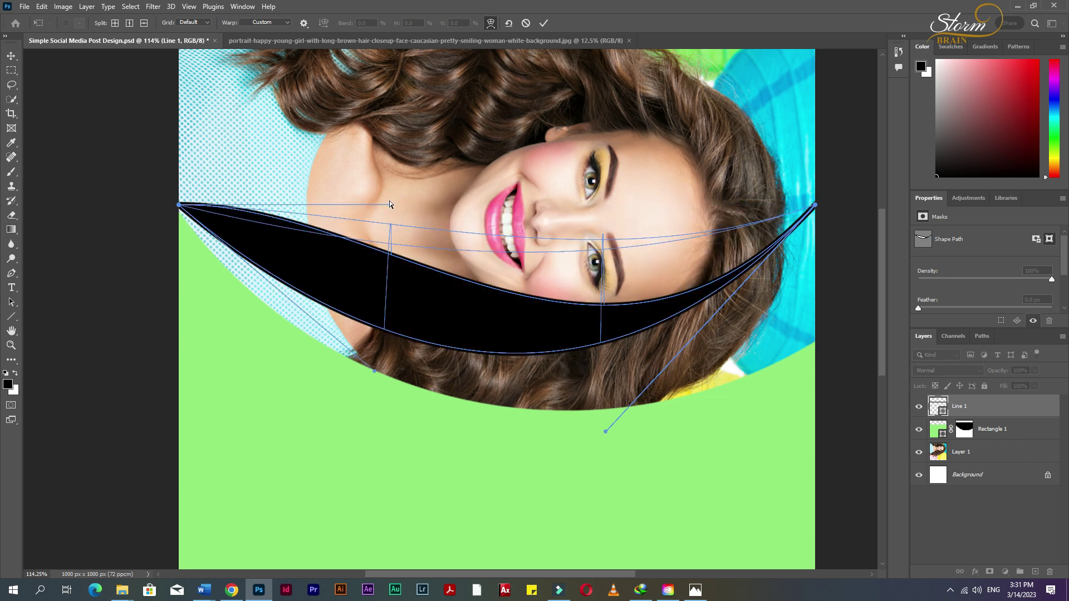
left_click_drag(389, 205, 376, 374)
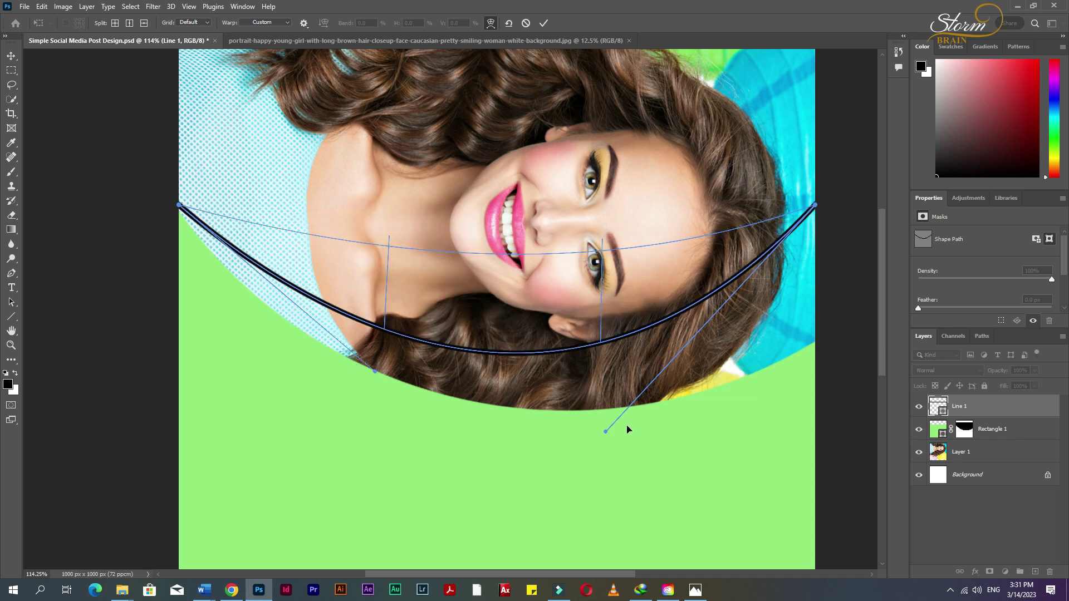
mouse_move(606, 432)
left_mouse_down()
mouse_move(745, 513)
mouse_move(722, 536)
left_mouse_up()
left_click_drag(606, 431, 721, 538)
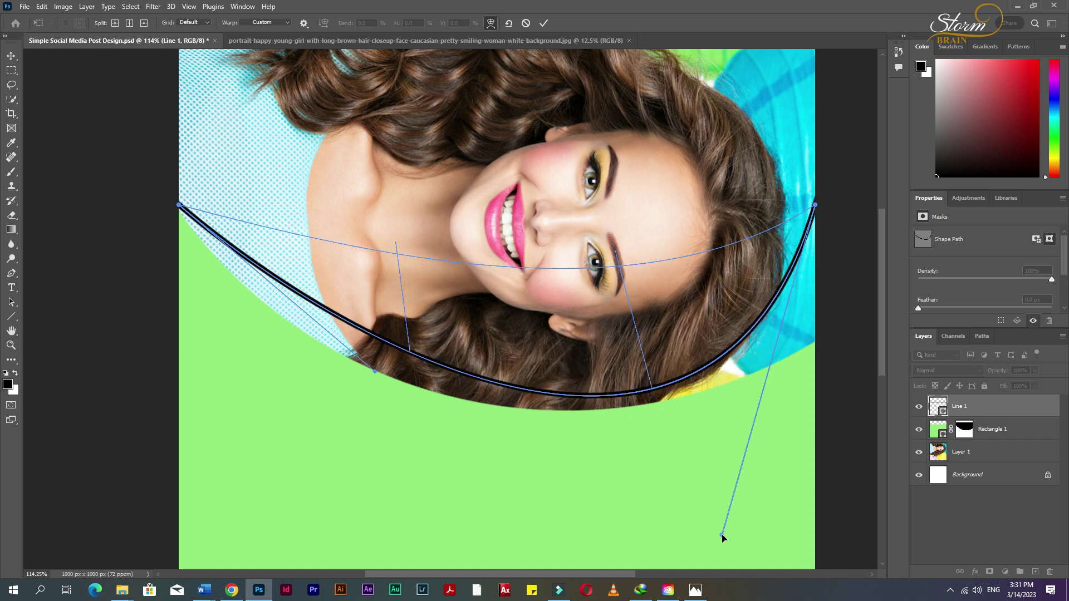
- Refine the warp into a thin arc along the panel's curved top and apply it
scroll(739, 565, "up", 5)
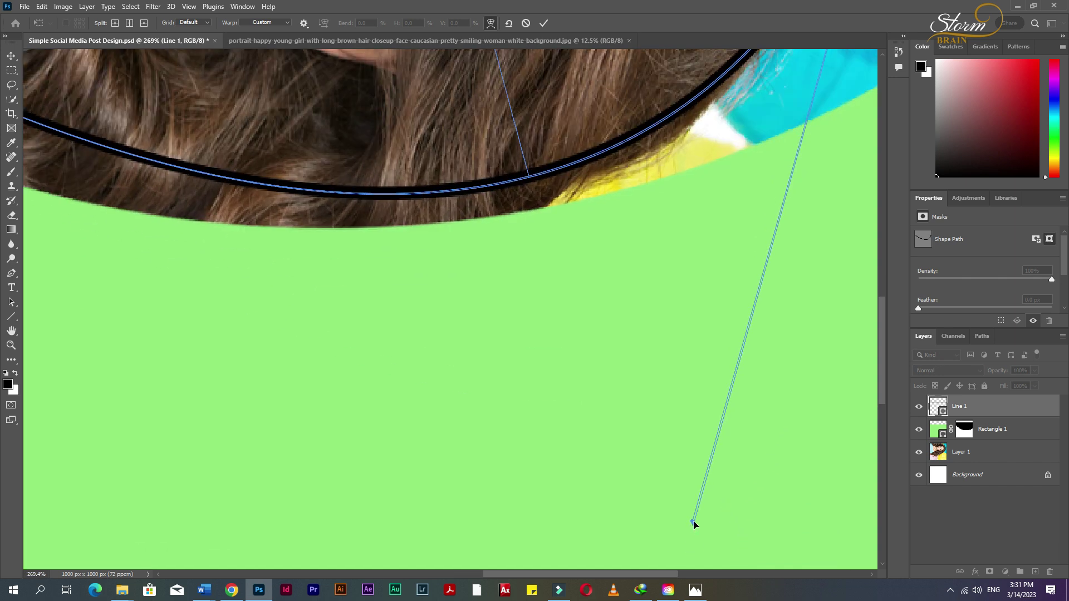
left_click_drag(692, 524, 694, 527)
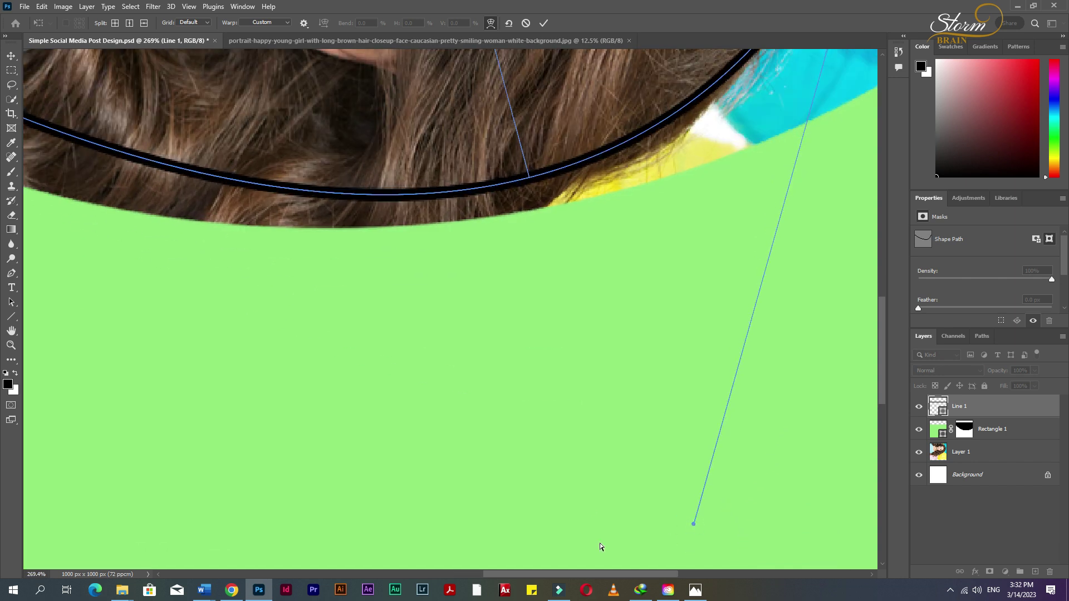
scroll(501, 435, "down", 3)
scroll(334, 323, "down", 2)
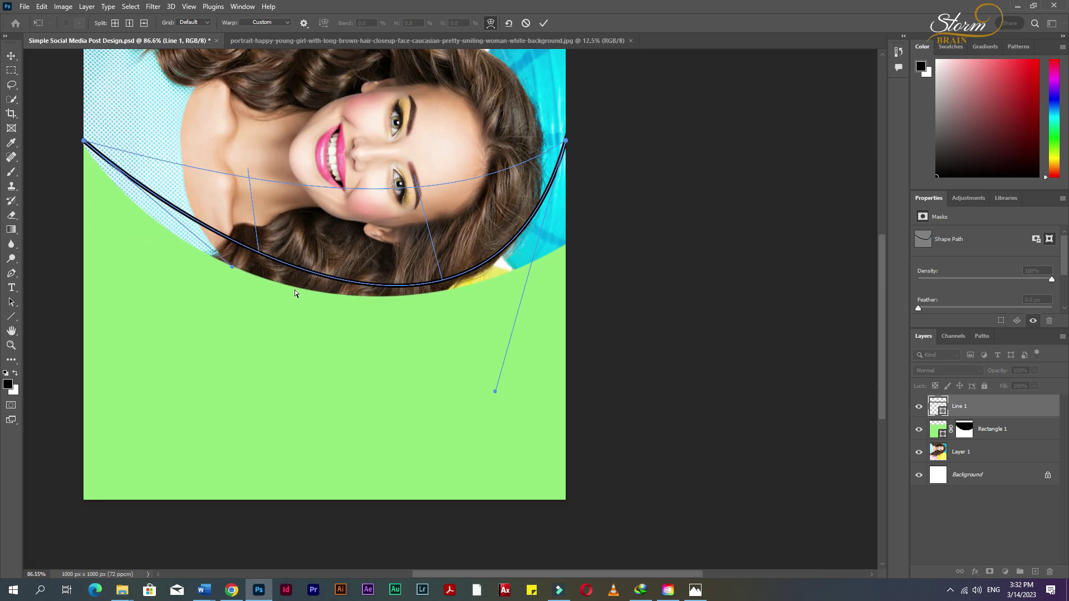
left_click_drag(568, 143, 566, 237)
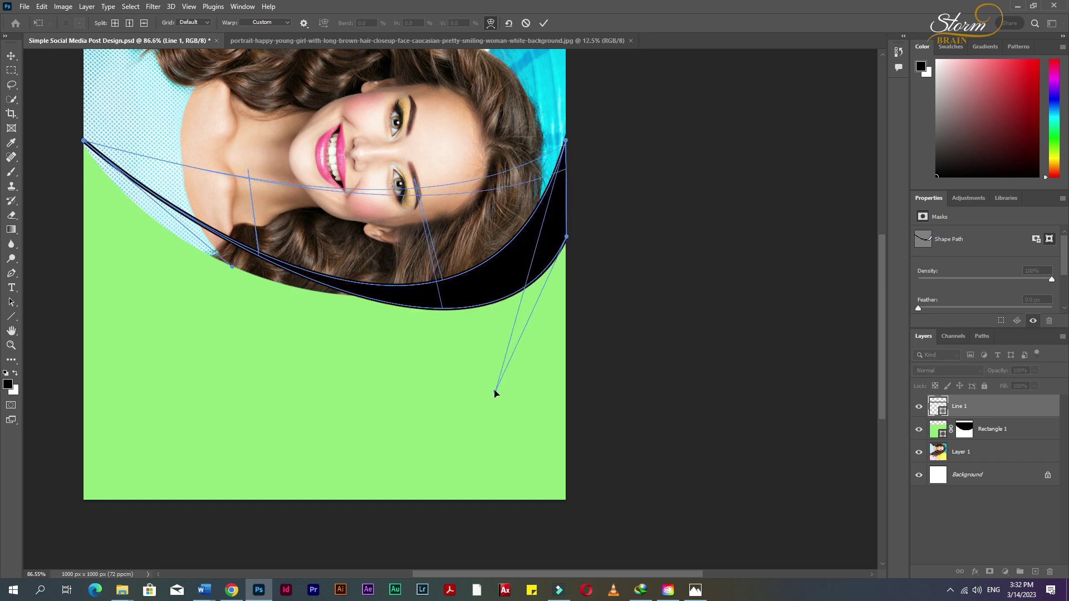
left_click_drag(496, 392, 484, 346)
left_click_drag(566, 143, 567, 240)
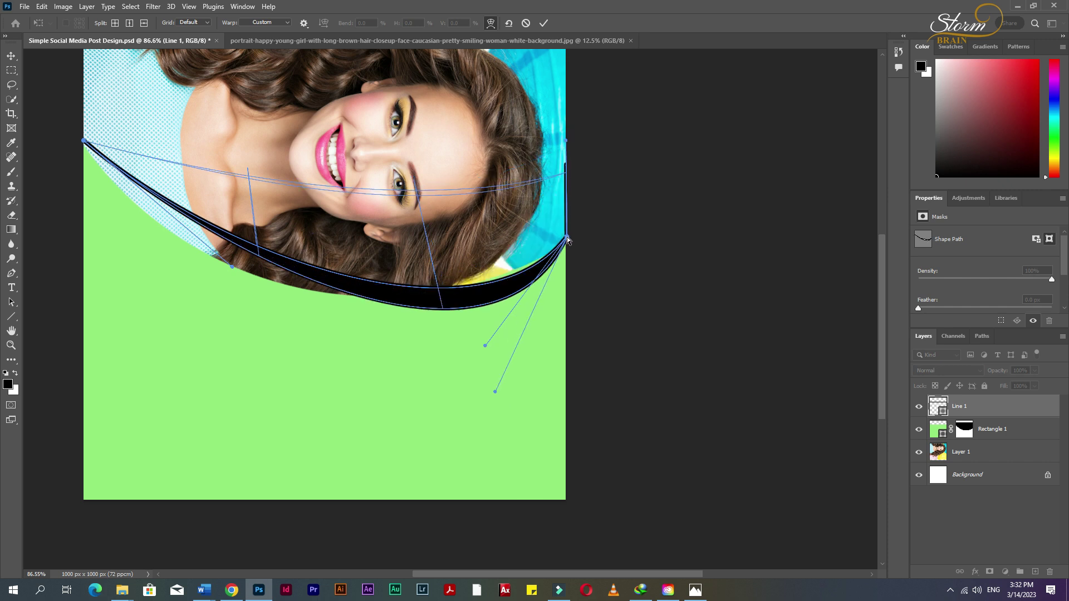
left_click_drag(495, 392, 484, 347)
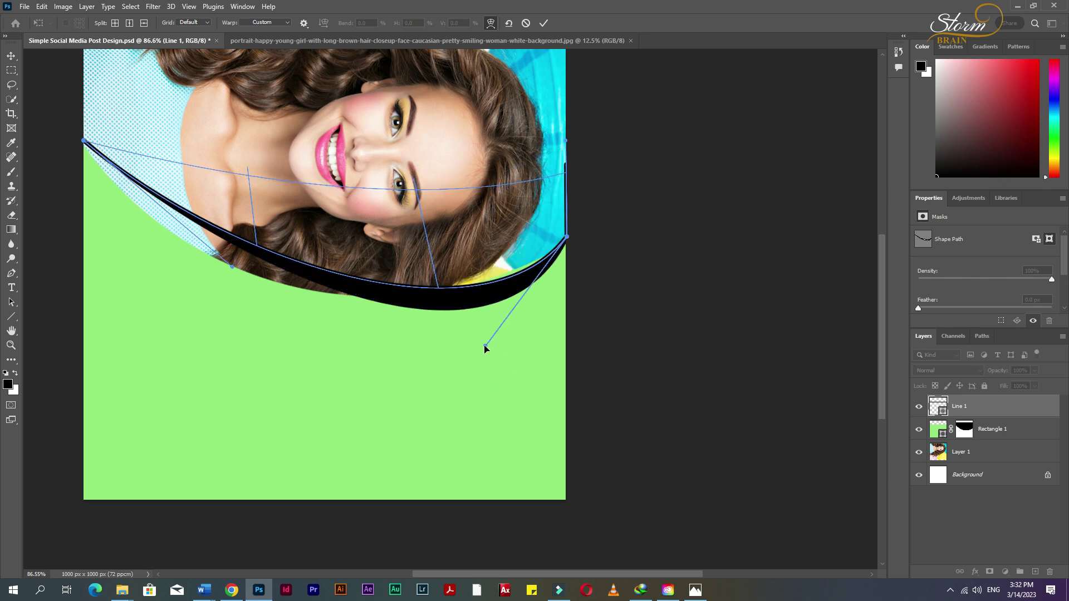
mouse_move(265, 188)
left_mouse_down()
mouse_move(253, 217)
mouse_move(263, 262)
mouse_move(299, 288)
left_mouse_up()
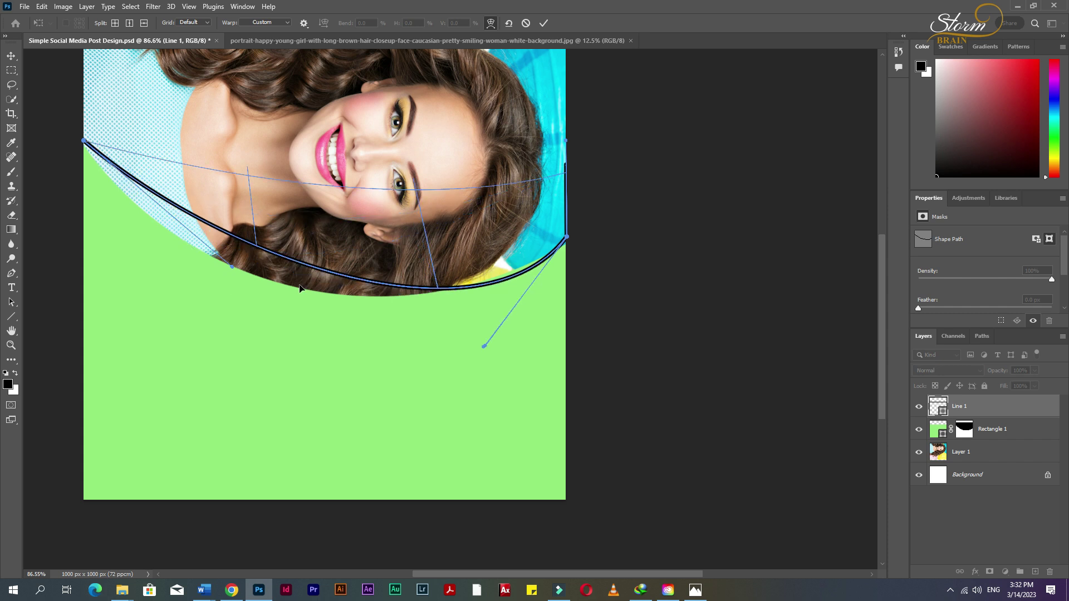
key("Return")
- Commit the warp and stretch the curved line slightly wider
left_click(489, 217)
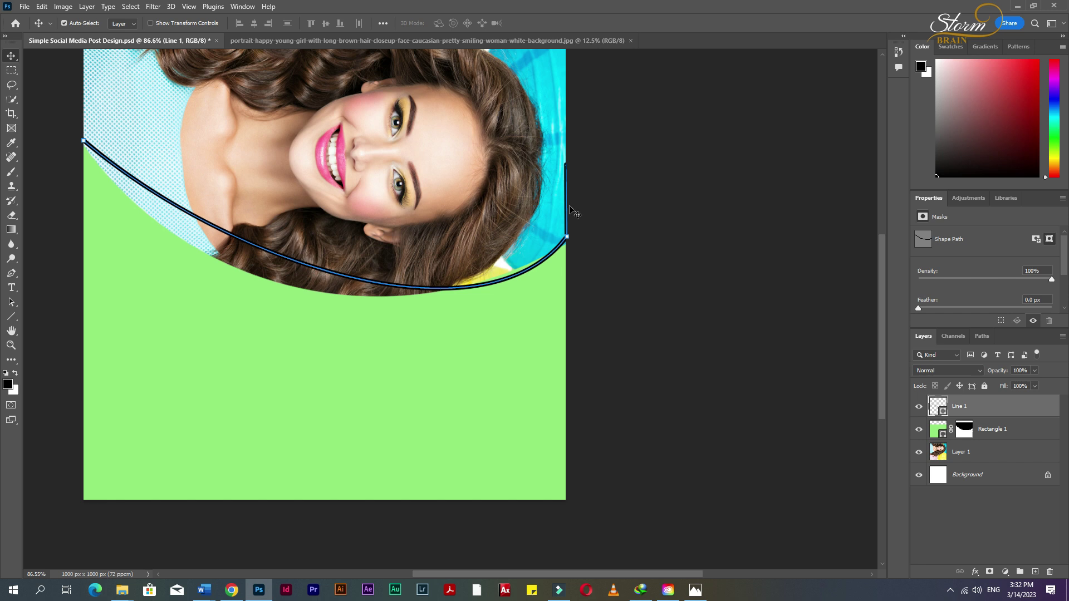
key("ctrl+t")
left_click_drag(566, 215, 575, 221)
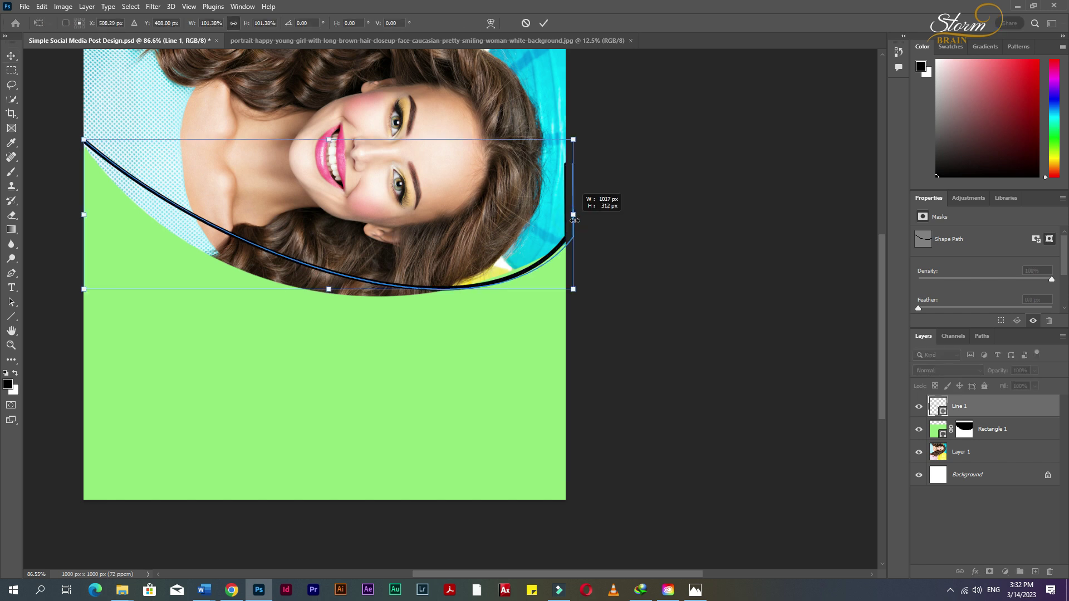
key("Return")
right_click(476, 281)
left_click(415, 286)
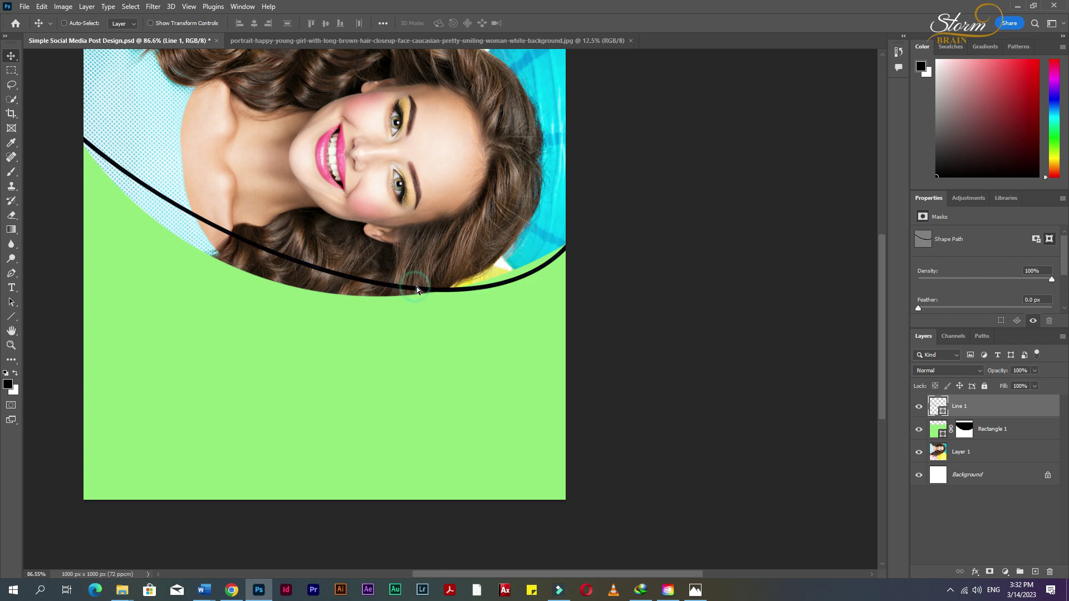
- Flip the curve horizontally, shift it slightly left and nudge it down
key("ctrl+t")
right_click(461, 272)
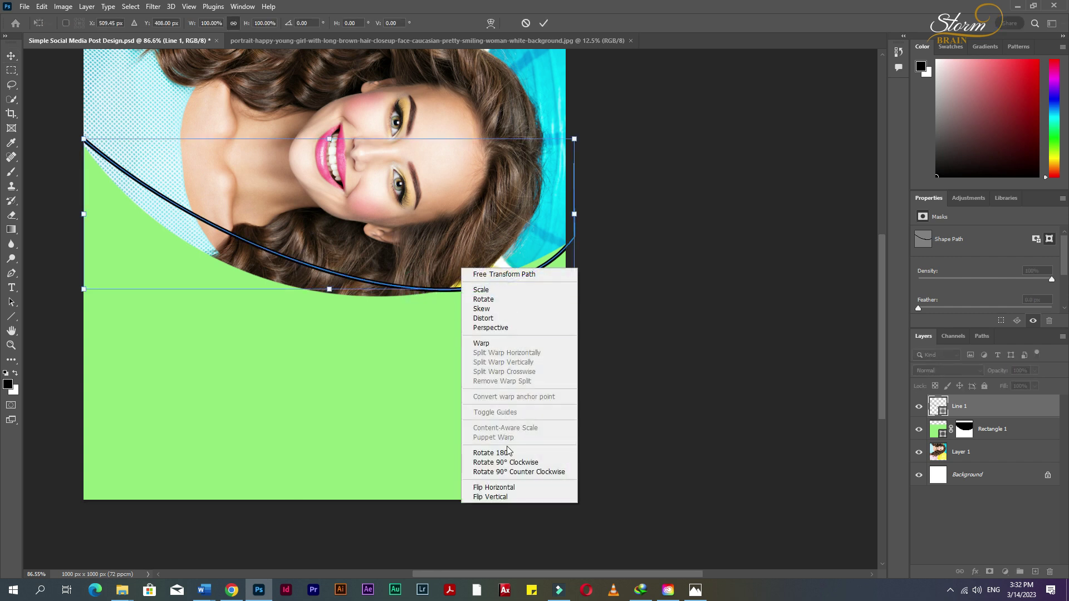
left_click(507, 483)
left_click_drag(407, 244, 412, 241)
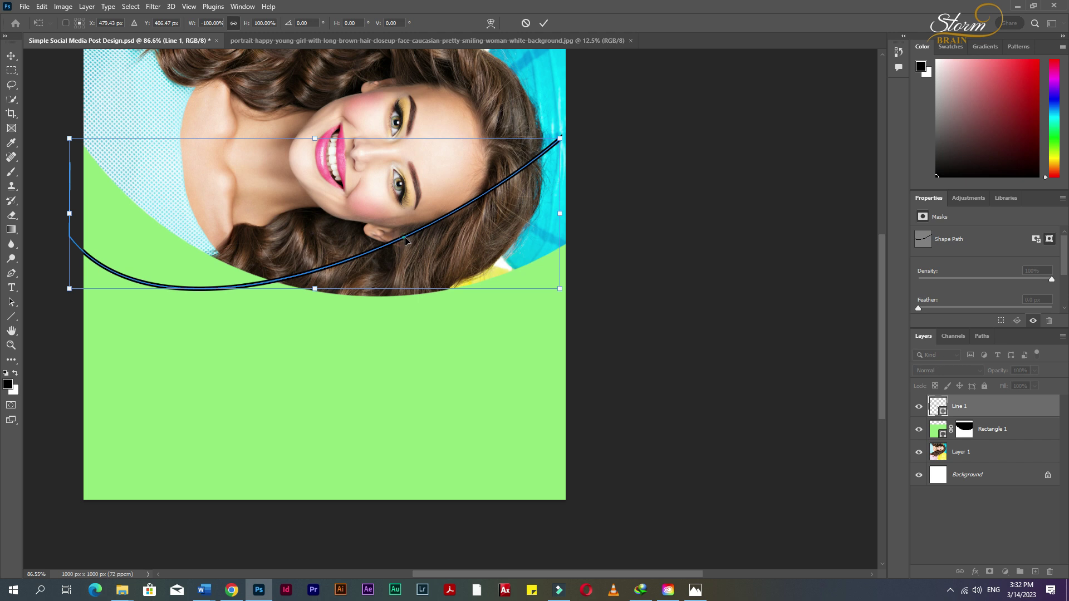
key("Down")
key("Down")
key("Down")
key("Down")
key("Down")
key("Down")
key("Down")
key("Down")
key("Down")
key("Down")
key("Down")
key("Down")
key("Down")
key("Down")
key("Down")
key("Down")
key("Down")
key("Down")
key("Down")
key("Down")
key("Down")
key("Down")
key("Down")
key("Down")
key("Down")
key("Down")
key("Down")
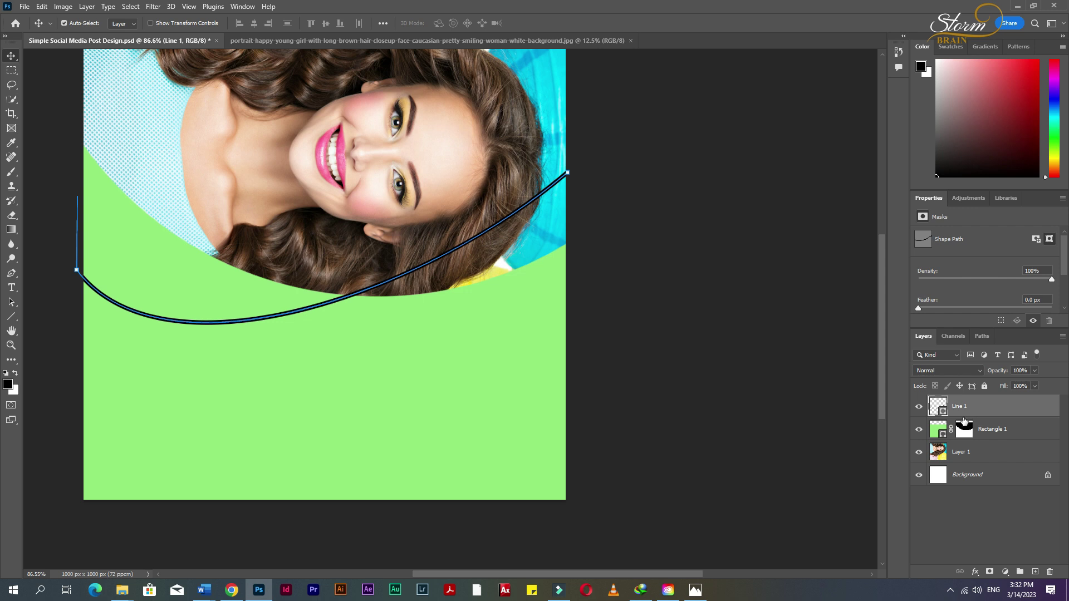
- Set Line 1's stroke colour to white from the Line tool's options bar
double_click(941, 407)
type("ffffff")
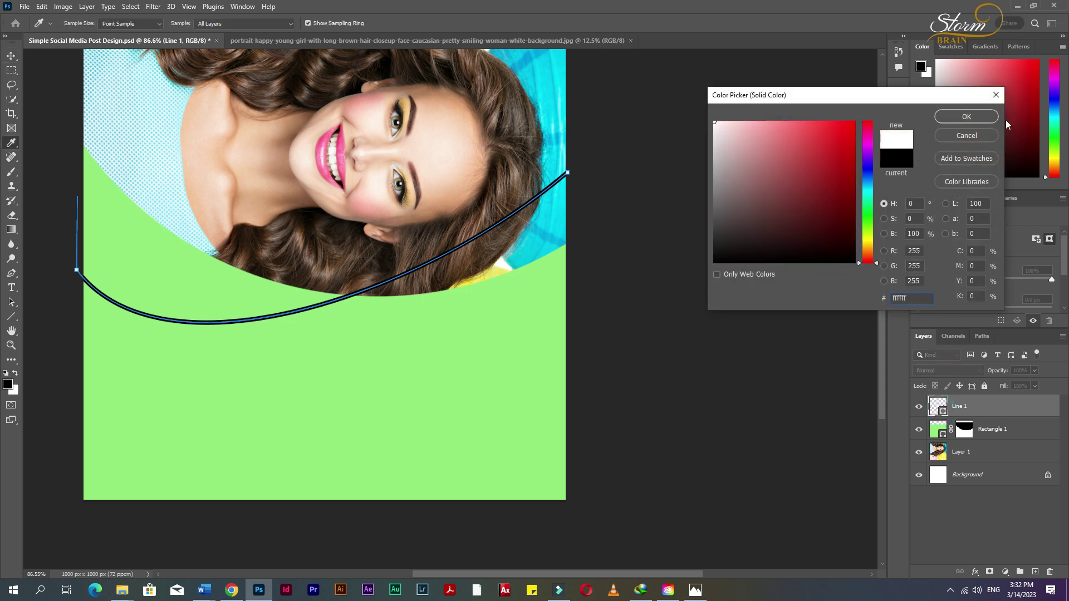
left_click(966, 116)
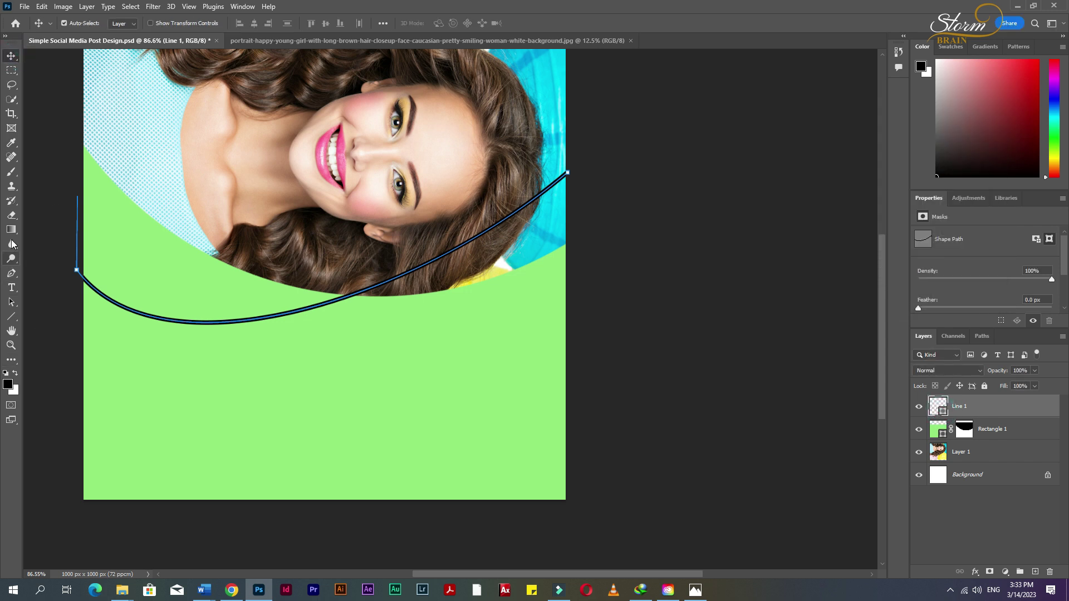
left_click(55, 333)
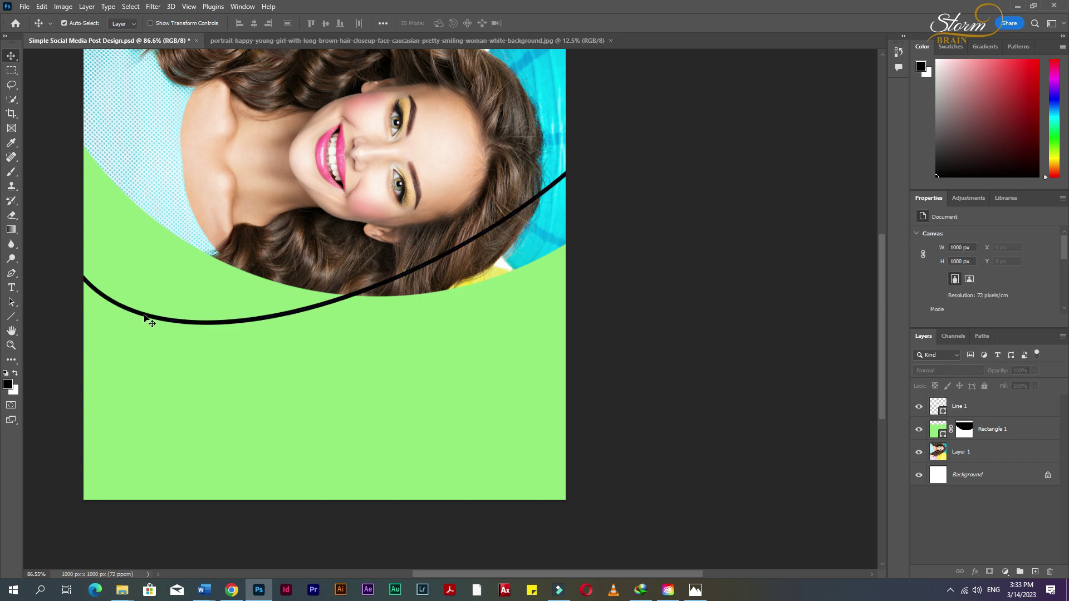
left_click(145, 316)
left_click(11, 316)
left_click(125, 23)
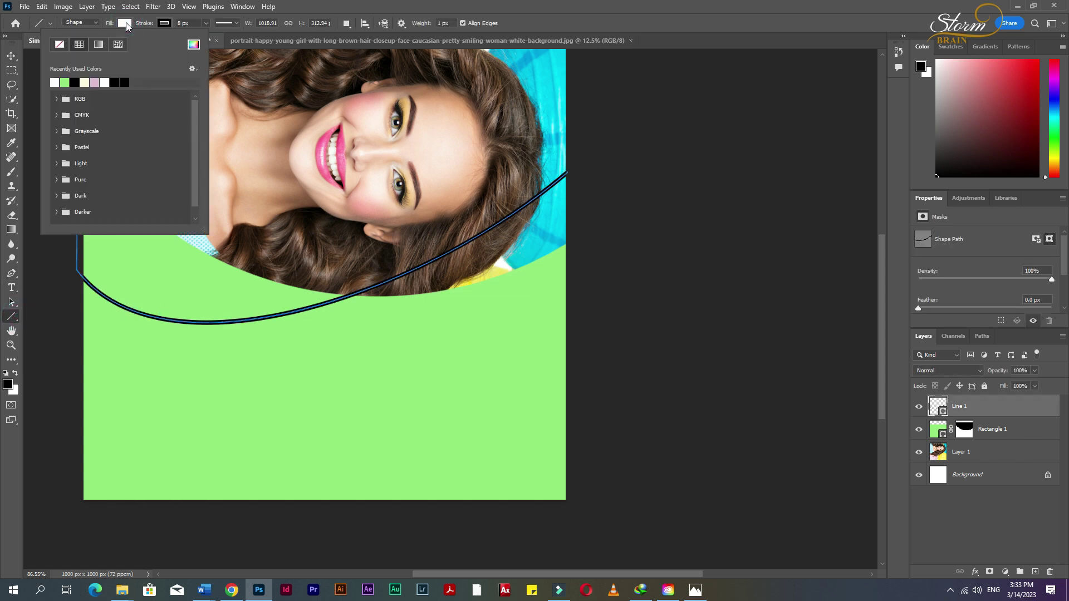
left_click(164, 22)
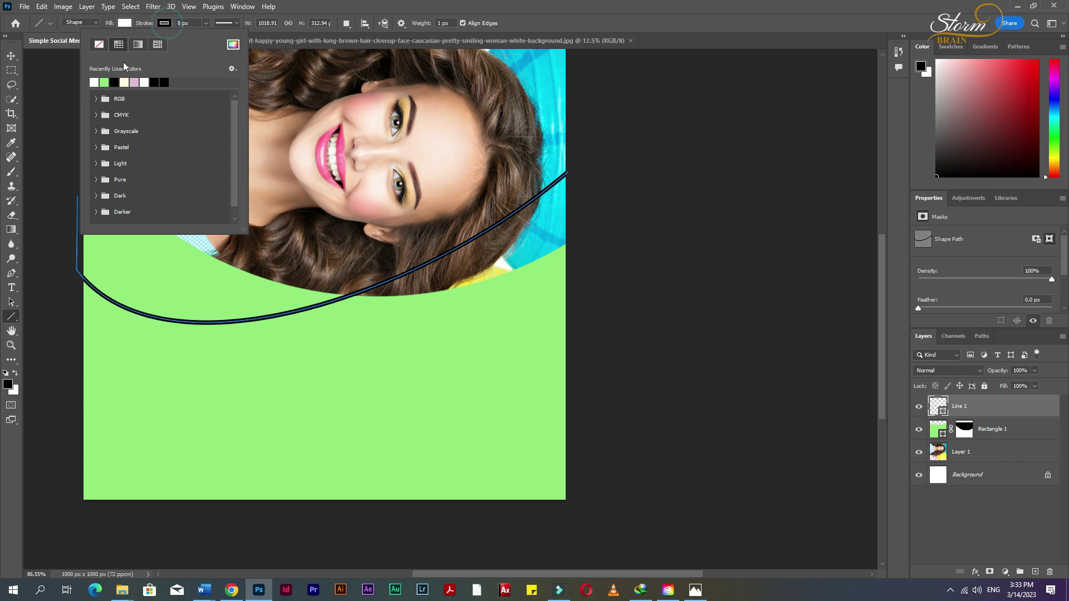
left_click(93, 81)
left_click(12, 56)
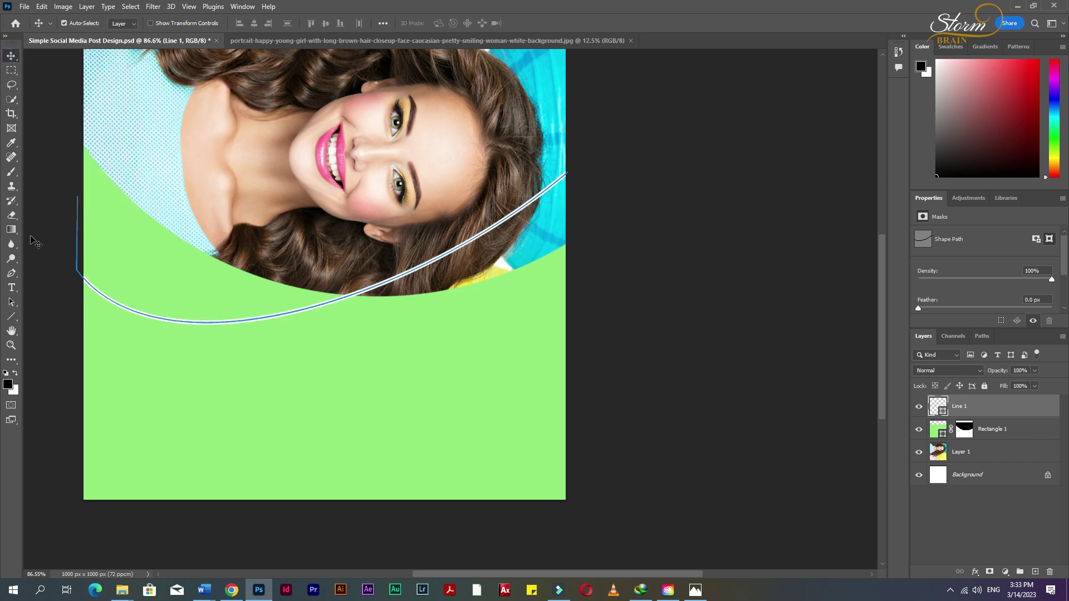
left_click(49, 244)
- Move the white curved line down about 91 px and rotate it about 2.6°
scroll(501, 325, "up", 2)
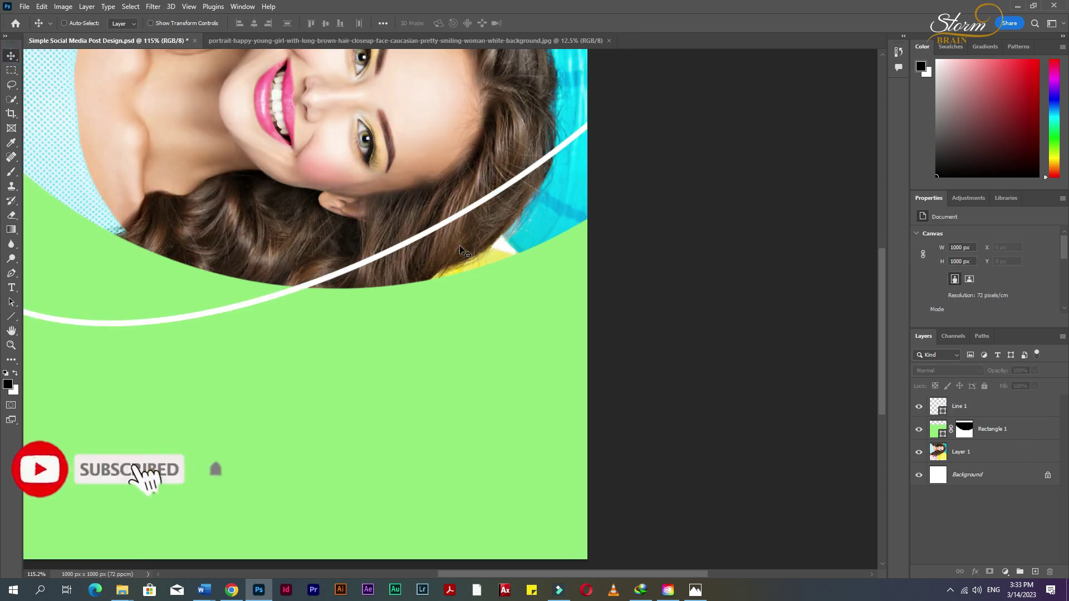
left_click_drag(435, 230, 346, 307)
scroll(565, 307, "down", 5)
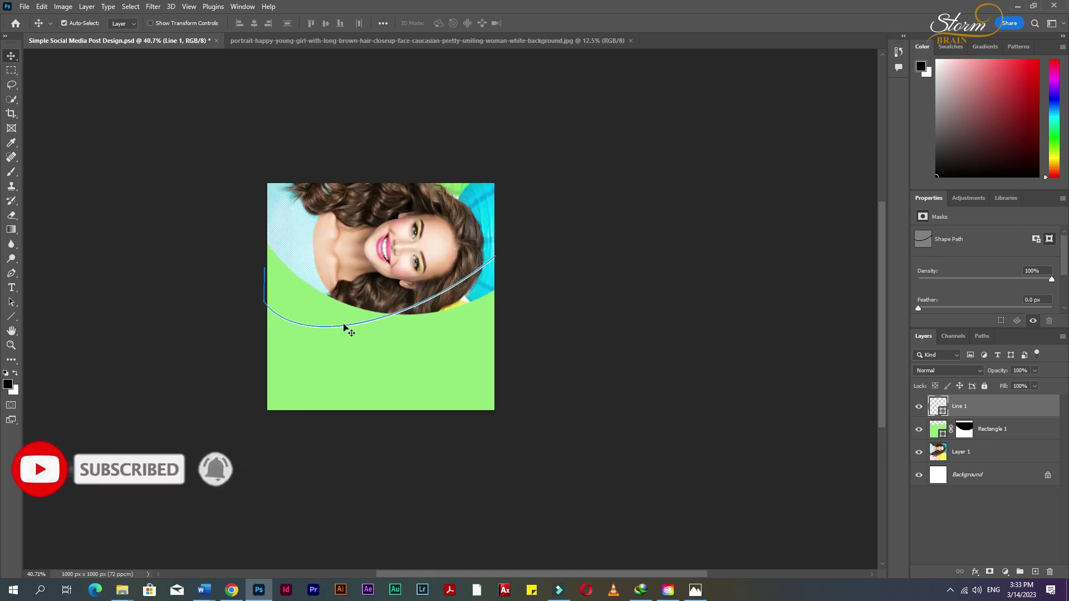
key("ctrl+t")
mouse_move(564, 200)
left_mouse_down()
mouse_move(528, 222)
mouse_move(615, 256)
left_mouse_up()
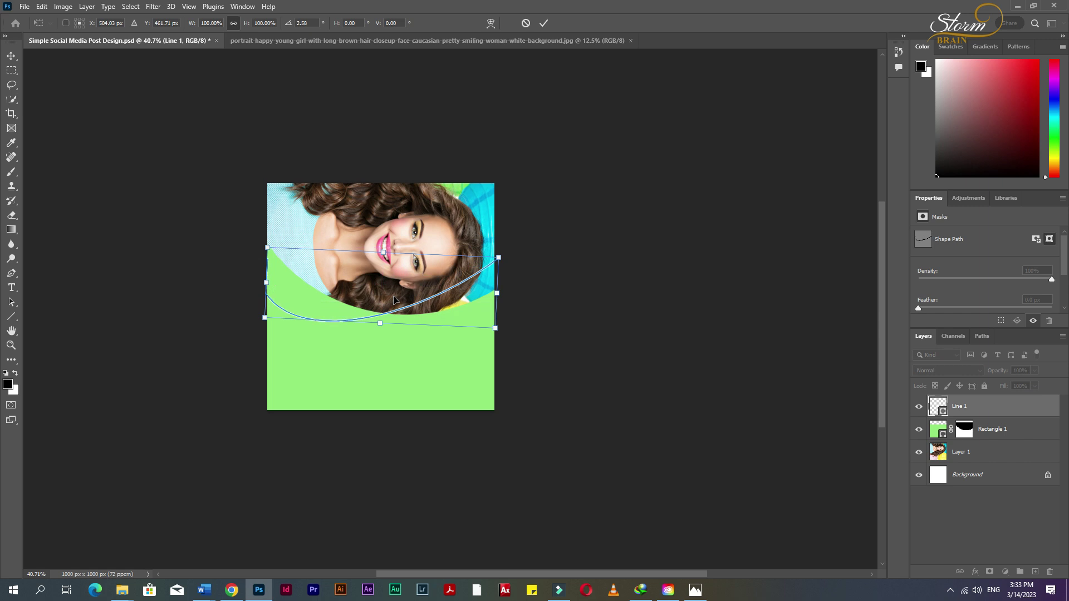
key("Return")
- Enlarge the white line to 110% and tilt it to about 12.5°
key("ctrl+t")
left_click_drag(529, 273, 438, 272)
left_click_drag(260, 275, 245, 260)
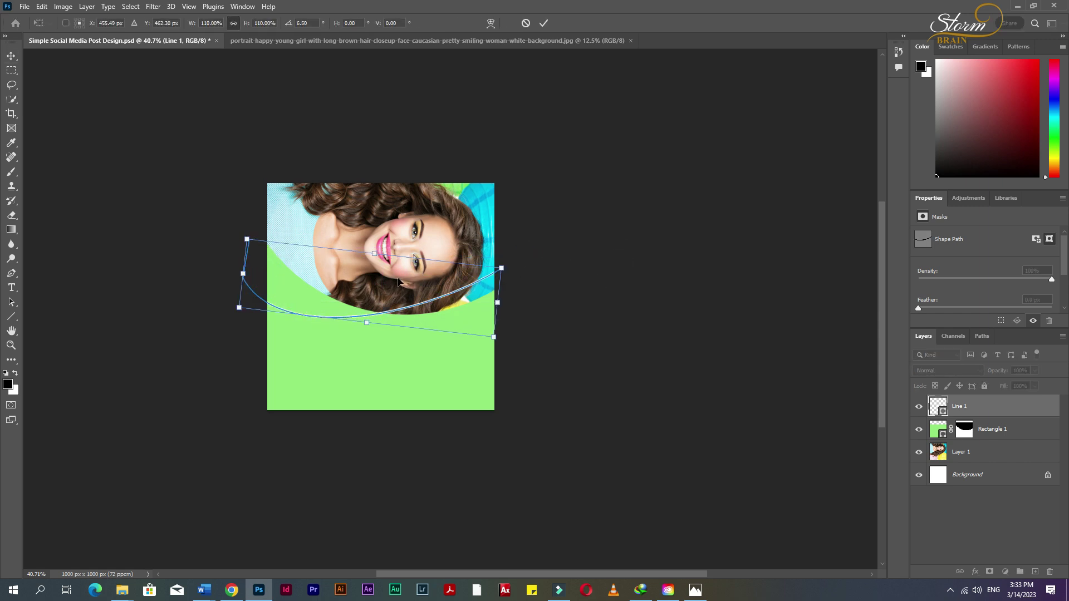
left_click_drag(571, 258, 566, 280)
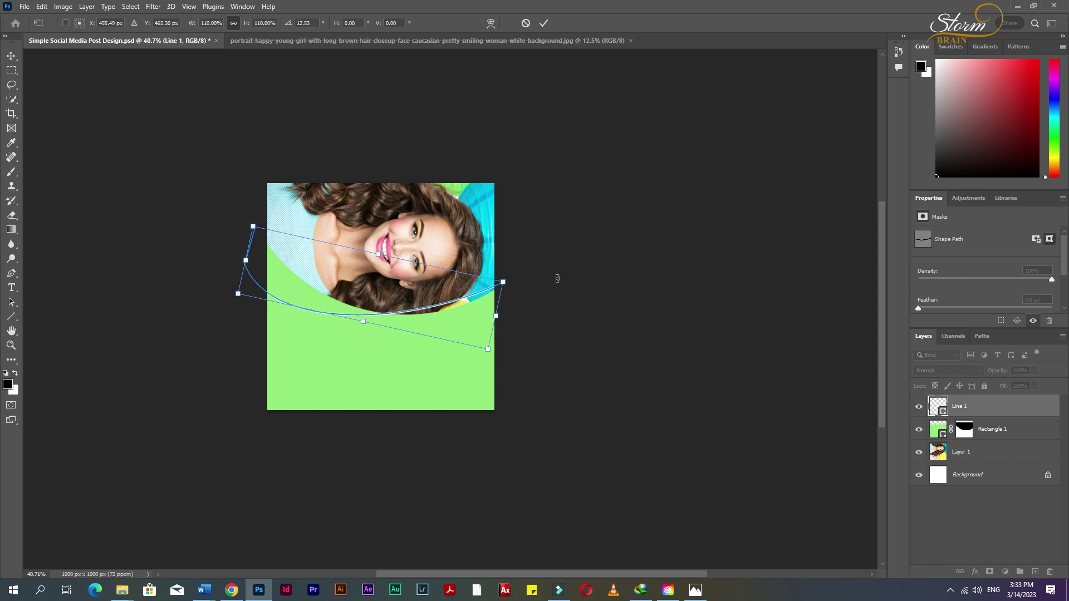
key("Return")
scroll(422, 335, "up", 2)
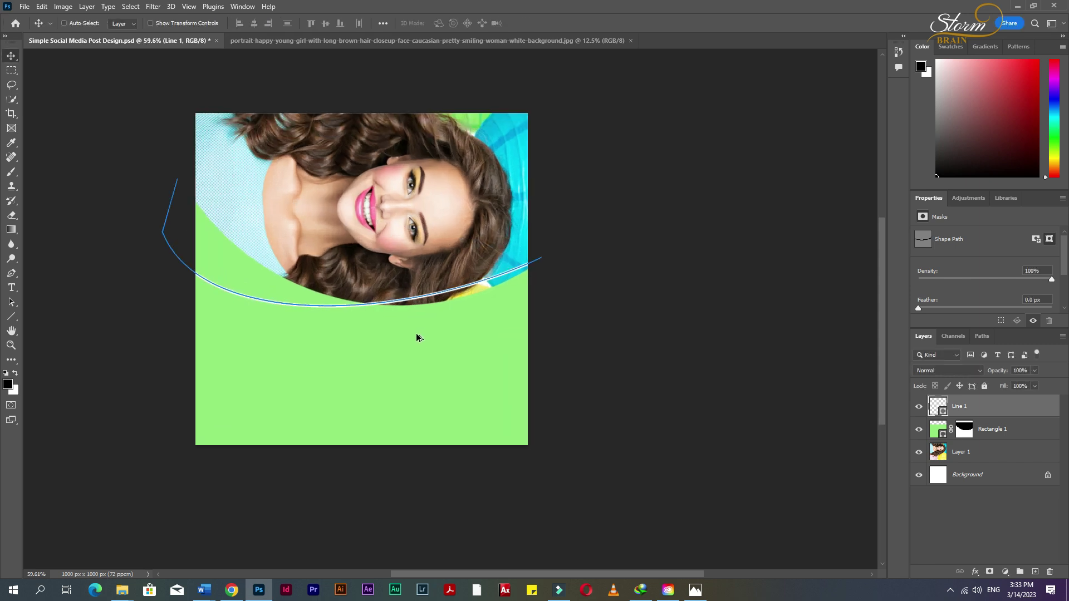
left_click(616, 359)
- Counter-rotate the white line back about 8° so it arcs across the green panel
scroll(360, 363, "up", 1)
key("ctrl")
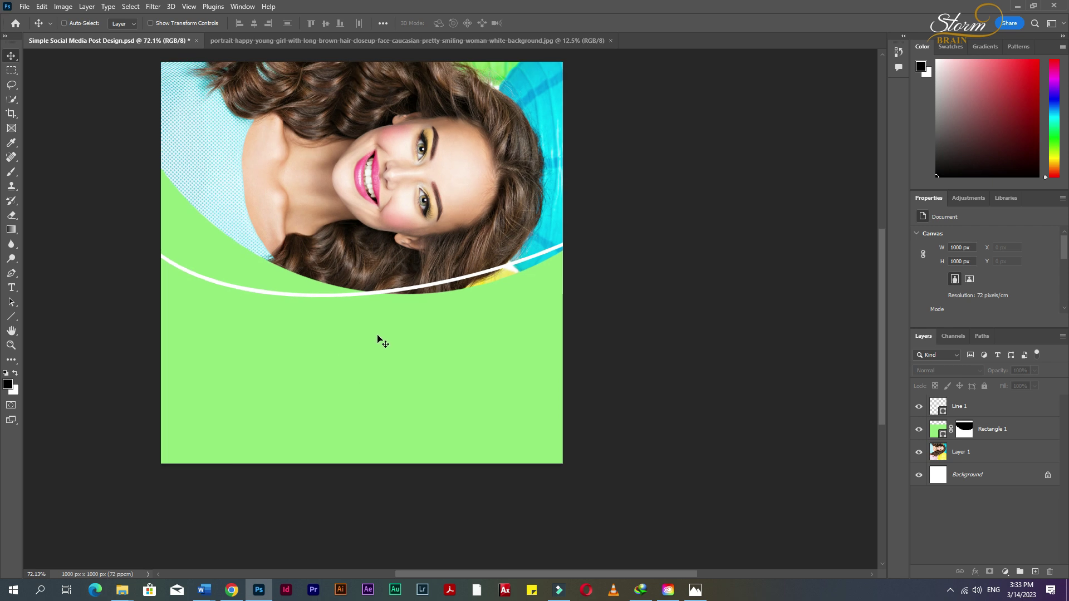
left_click(525, 259)
key("ctrl+t")
left_click_drag(673, 249, 644, 207)
key("Return")
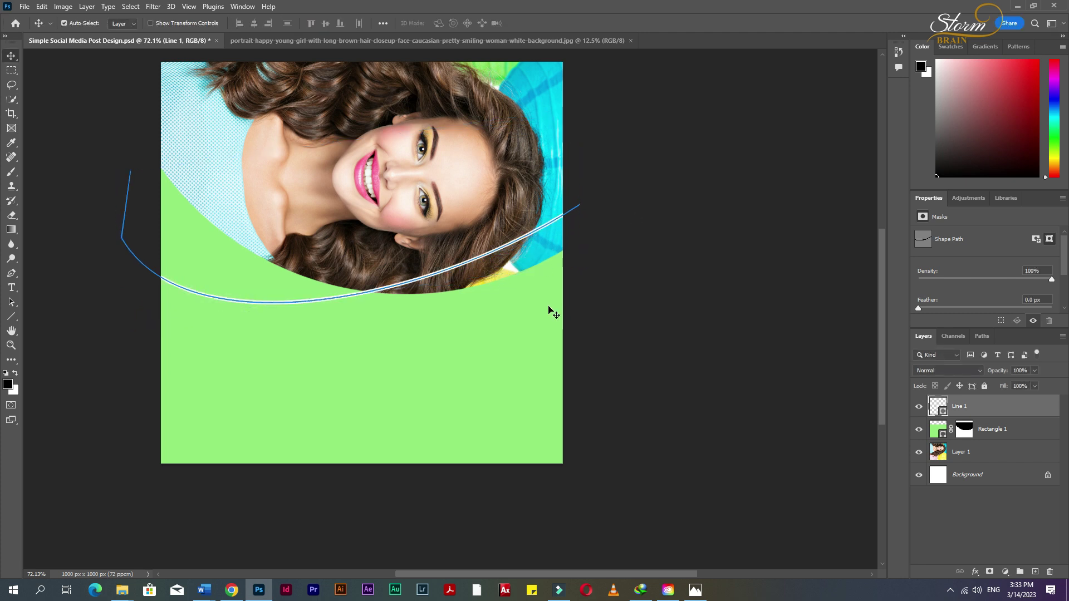
left_click(550, 310)
scroll(104, 443, "up", 1)
scroll(103, 442, "right", 2)
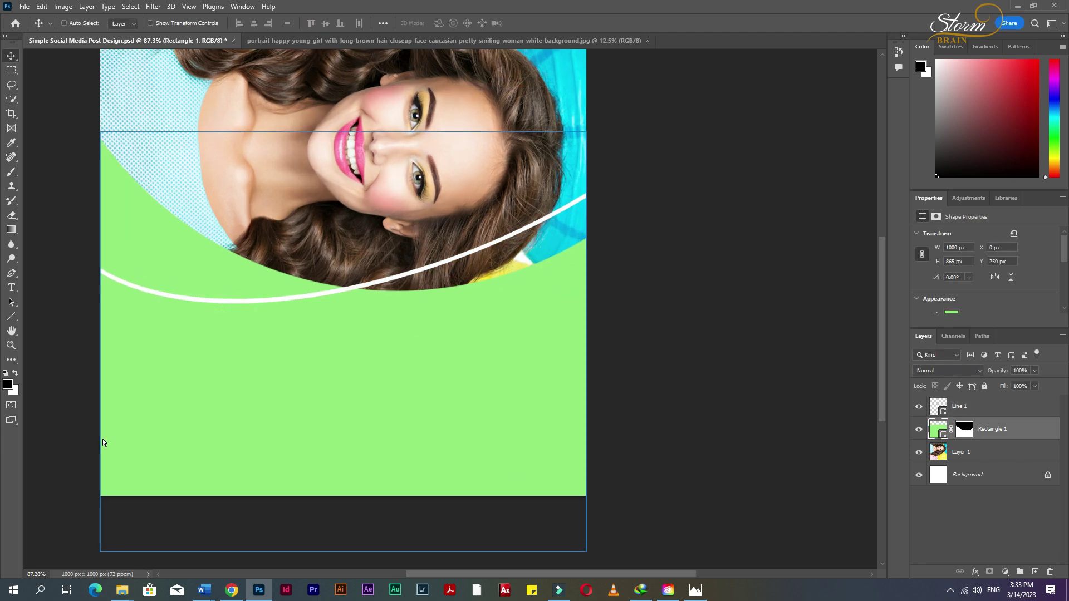
scroll(100, 441, "down", 2)
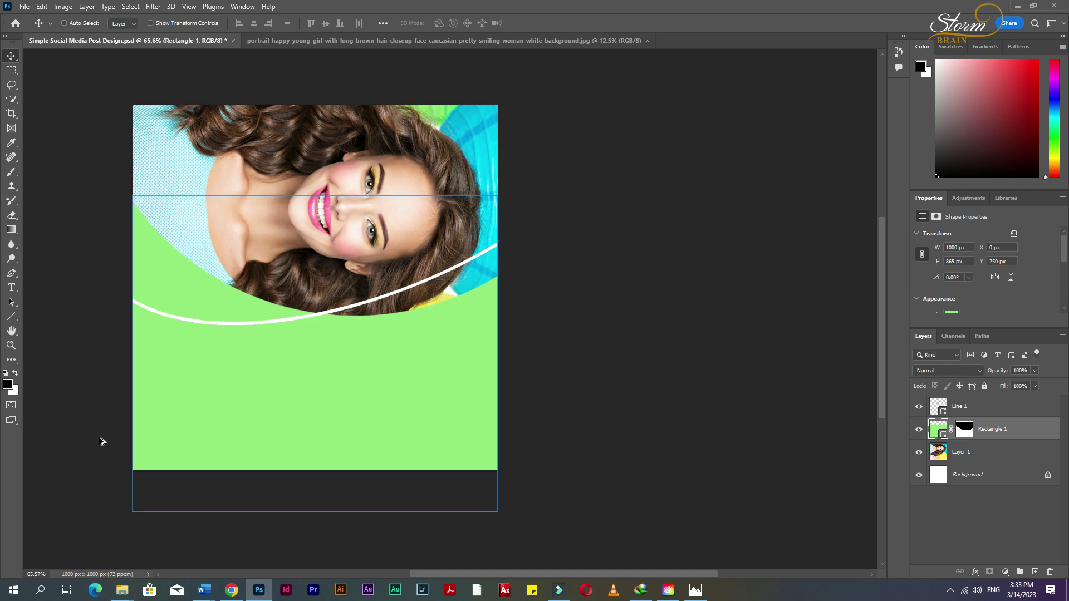
scroll(78, 412, "up", 3)
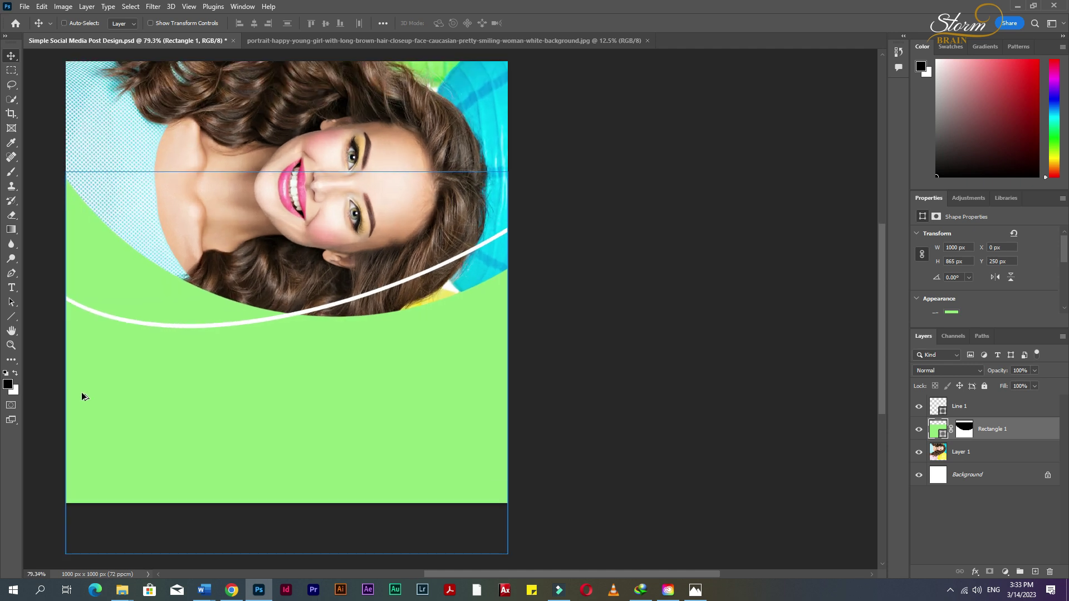
left_click(585, 387)
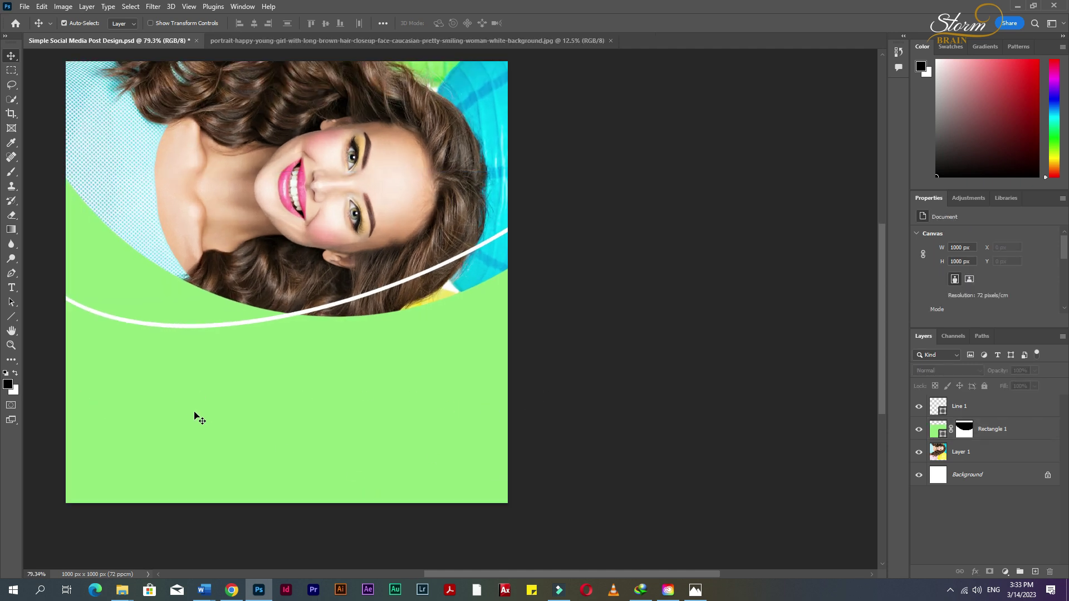
- Add a text layer on the green panel reading 'Simple Social Media Post' over 'Designs'
key("t")
left_click(126, 393)
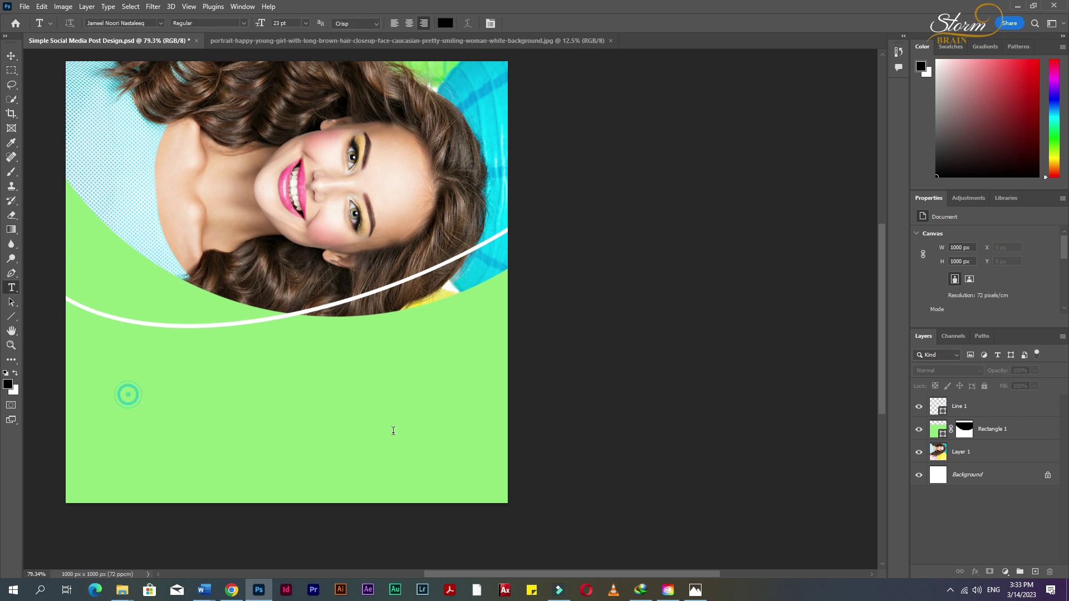
type("Simple ")
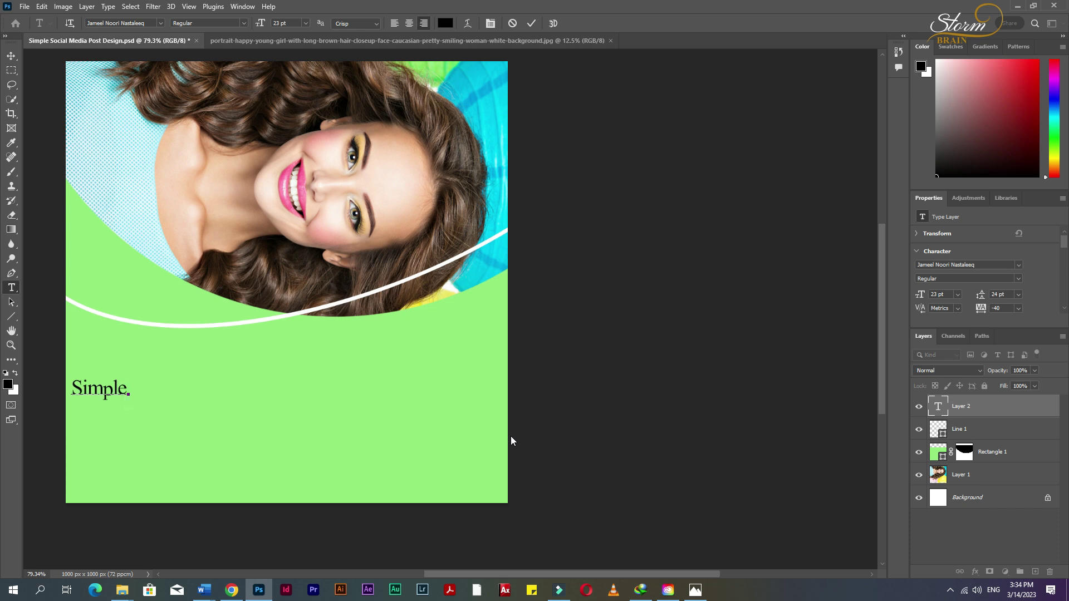
type("Social ")
type("Media ")
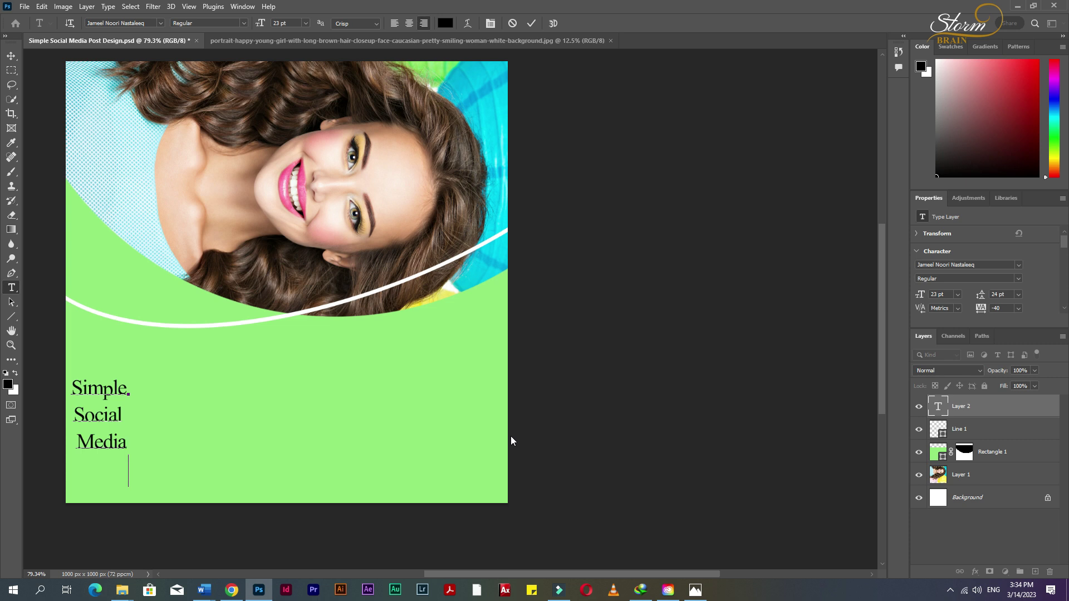
type("Post")
key("Return")
type("Desi")
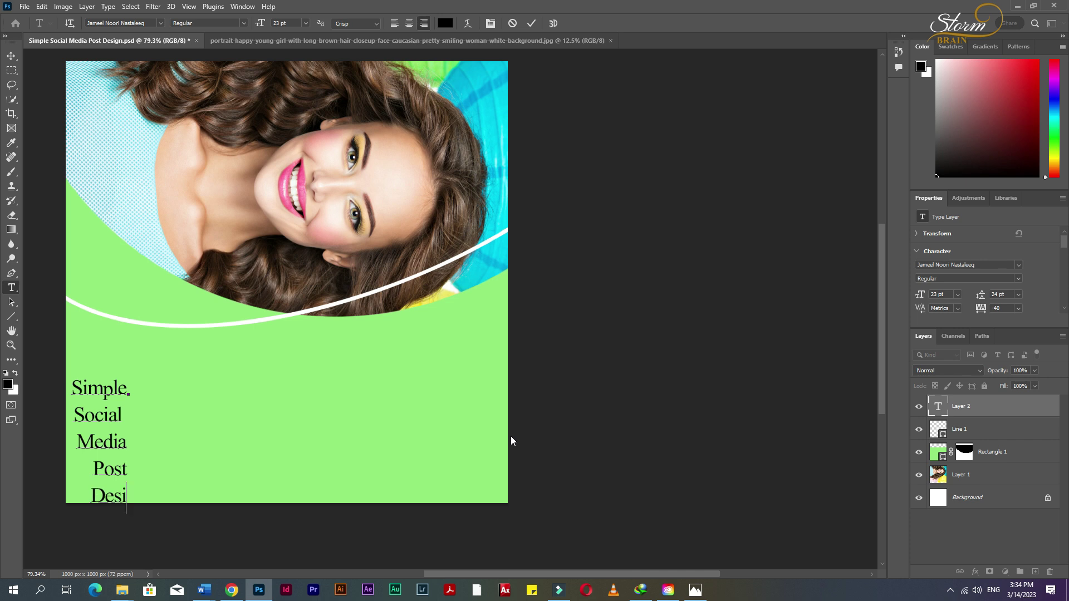
type("gns")
key("ctrl")
- Left-align the headline and set its font to Montserrat Black
key("ctrl+a")
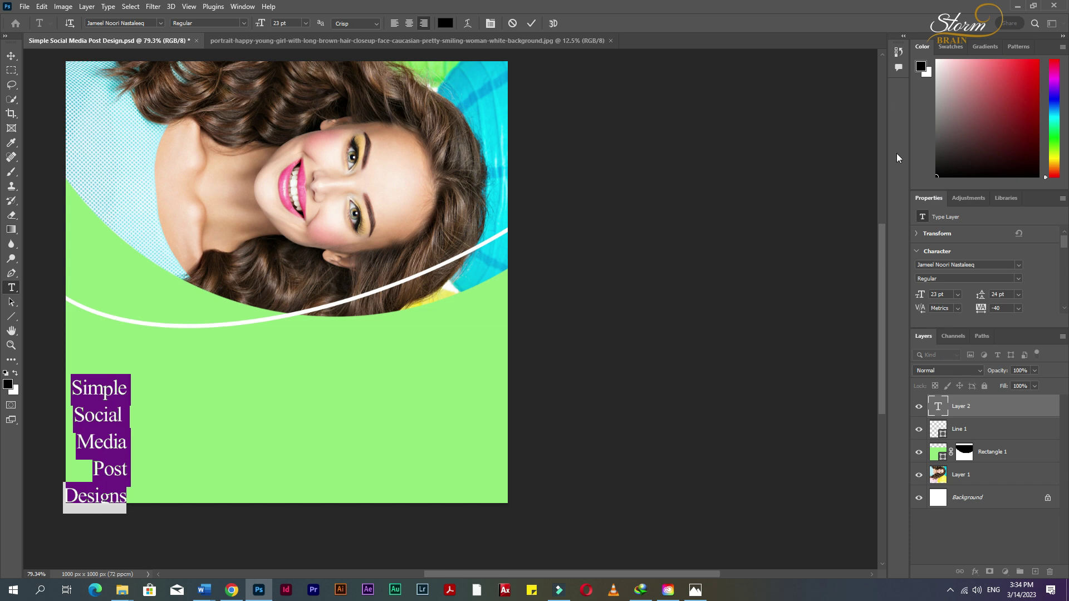
left_click(394, 23)
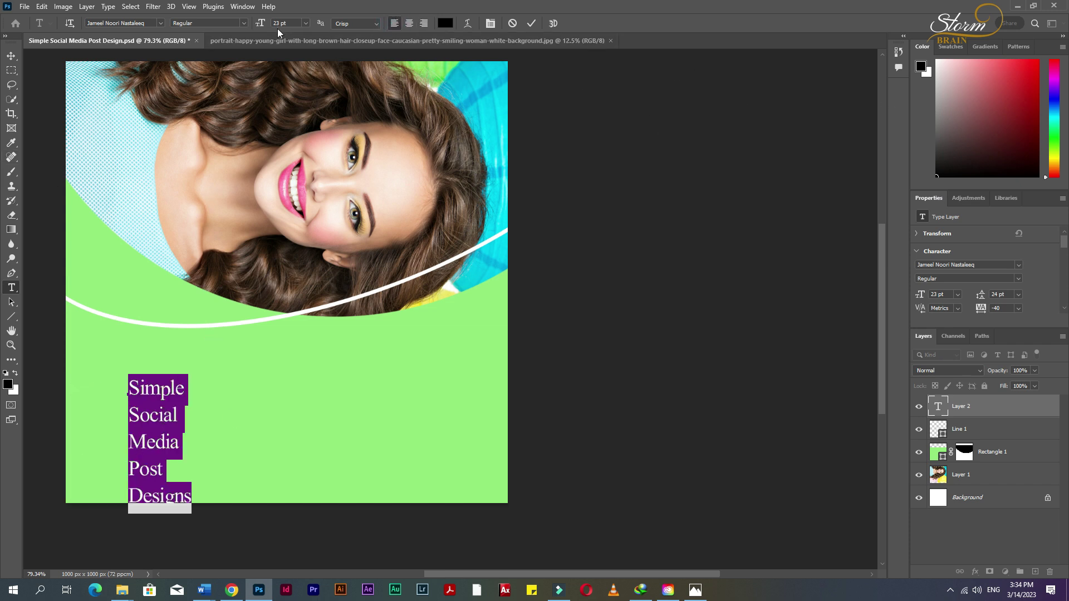
left_click(133, 22)
type("n")
key("BackSpace")
type("montserrat")
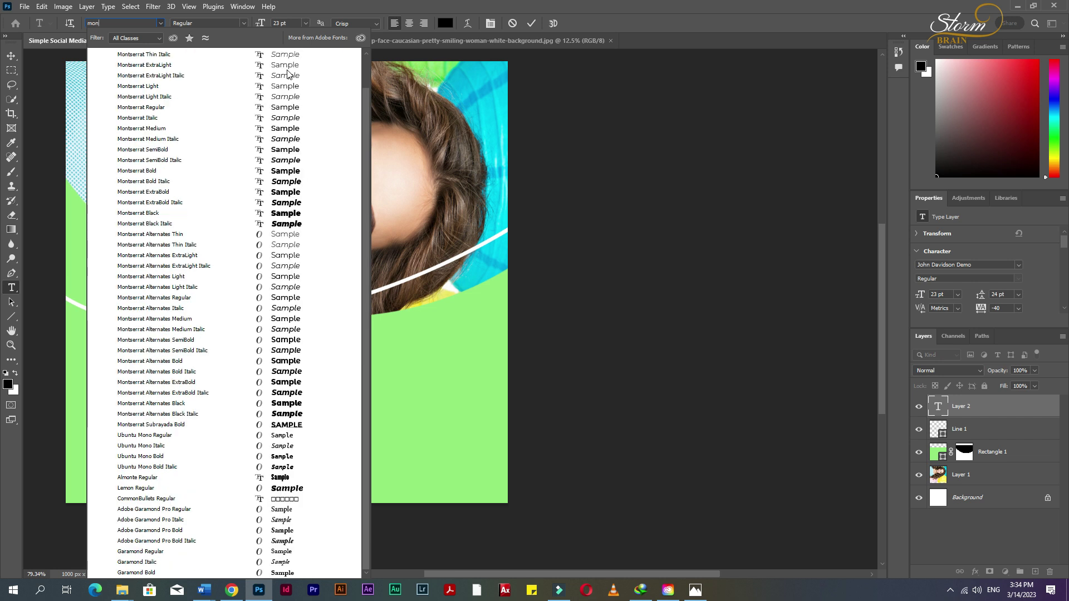
left_click(166, 215)
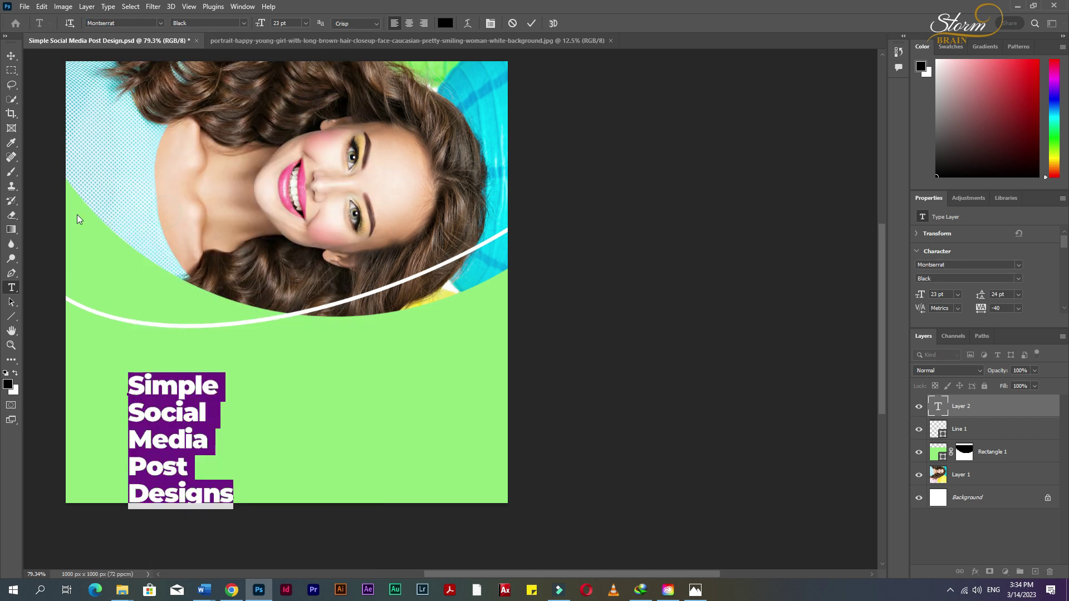
- Move the headline up and to the left on the green panel
left_click(10, 57)
left_click_drag(179, 390, 141, 359)
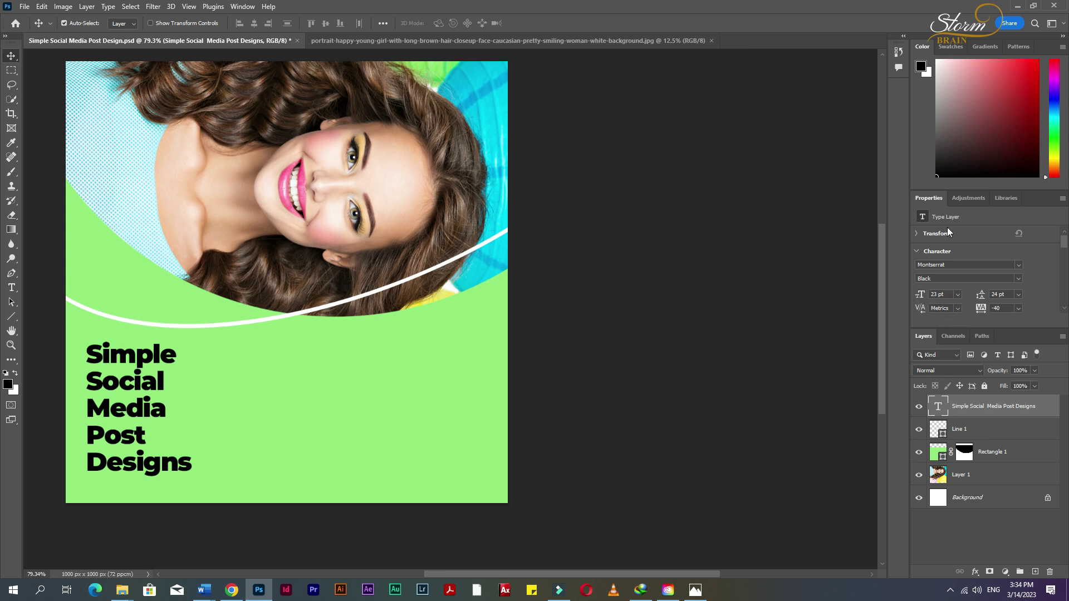
scroll(916, 258, "down", 1)
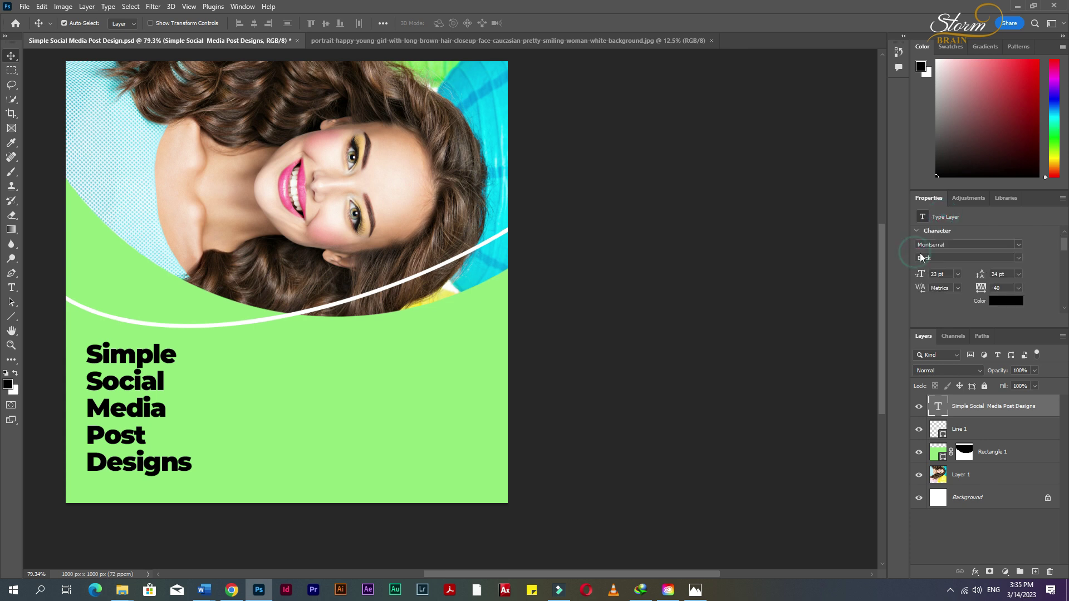
- Try 16 pt leading on the headline, then set leading to Auto
left_click_drag(973, 328, 973, 406)
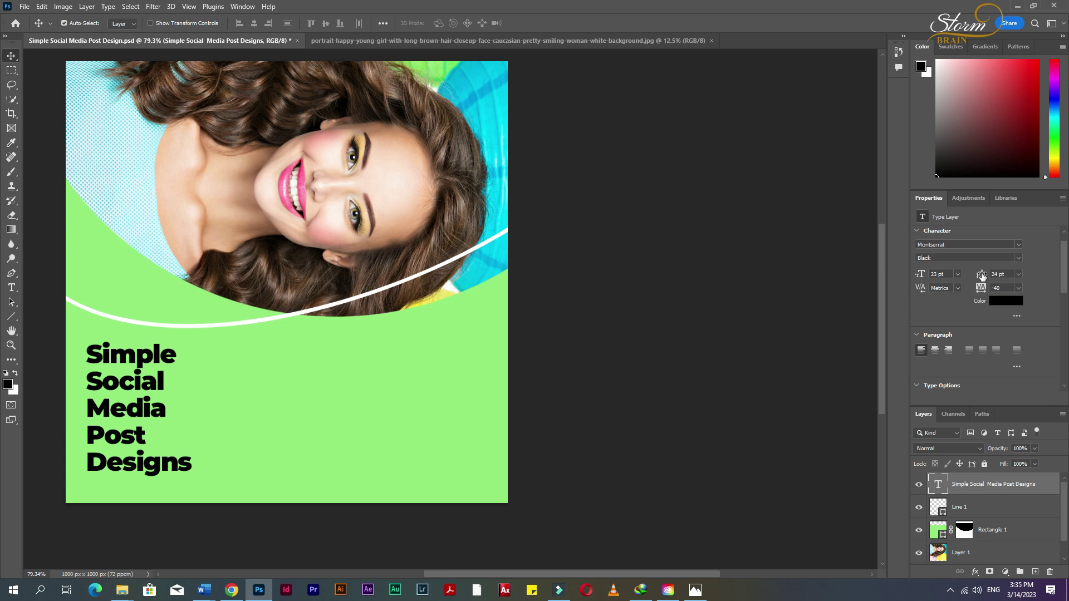
left_click_drag(981, 274, 984, 272)
type("16")
key("Return")
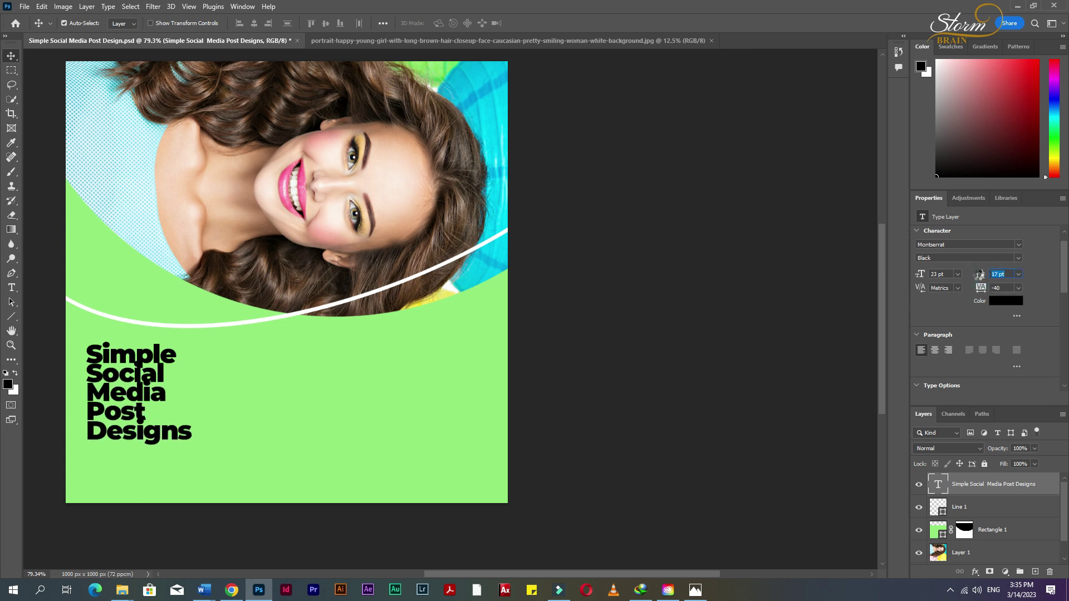
left_click(1018, 275)
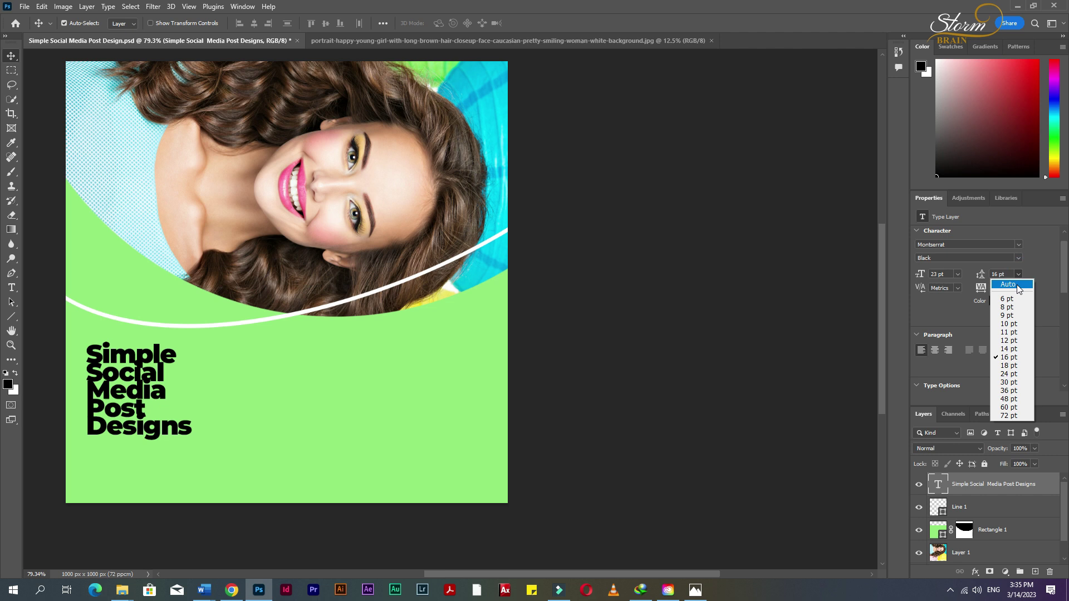
left_click(1008, 284)
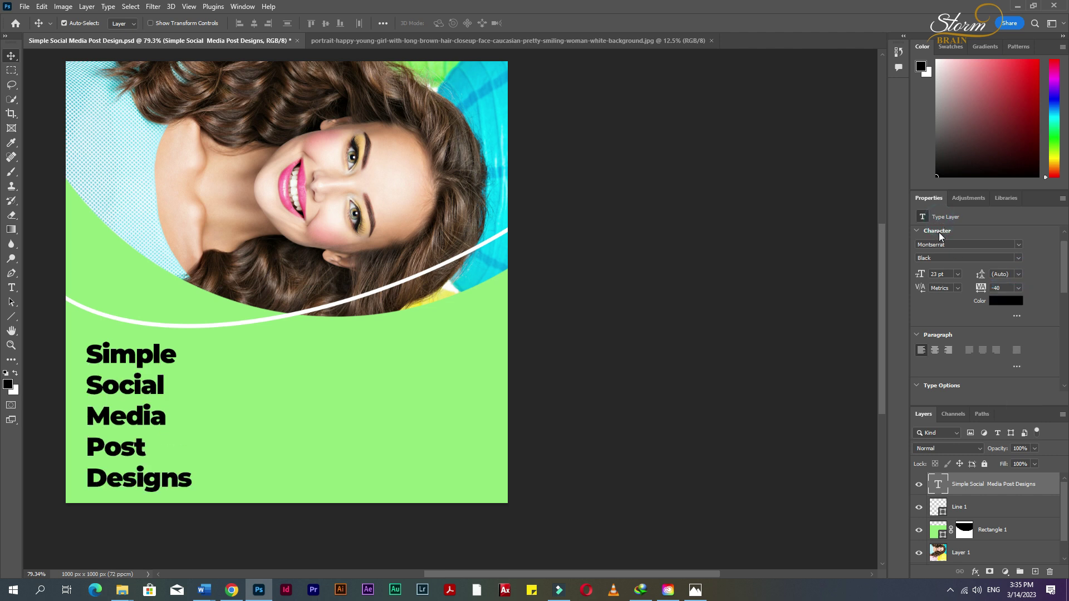
- Collapse the Character, Paragraph and Type Options sections in Properties
left_click(940, 233)
left_click(927, 248)
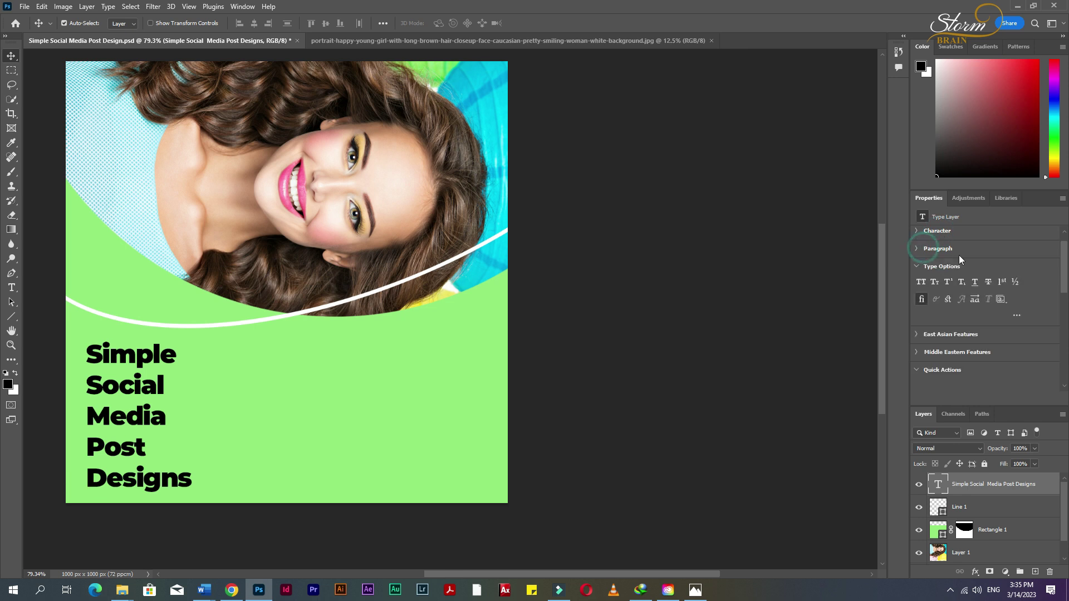
left_click(924, 264)
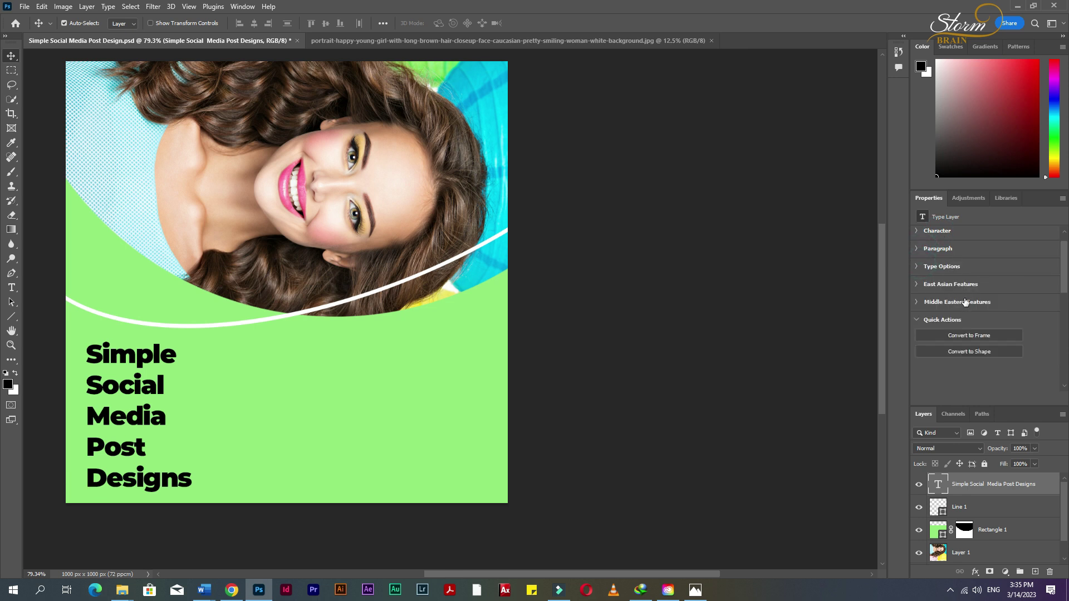
left_click(963, 199)
- Show the Styles panel from the Window menu
left_click(930, 199)
left_click(242, 7)
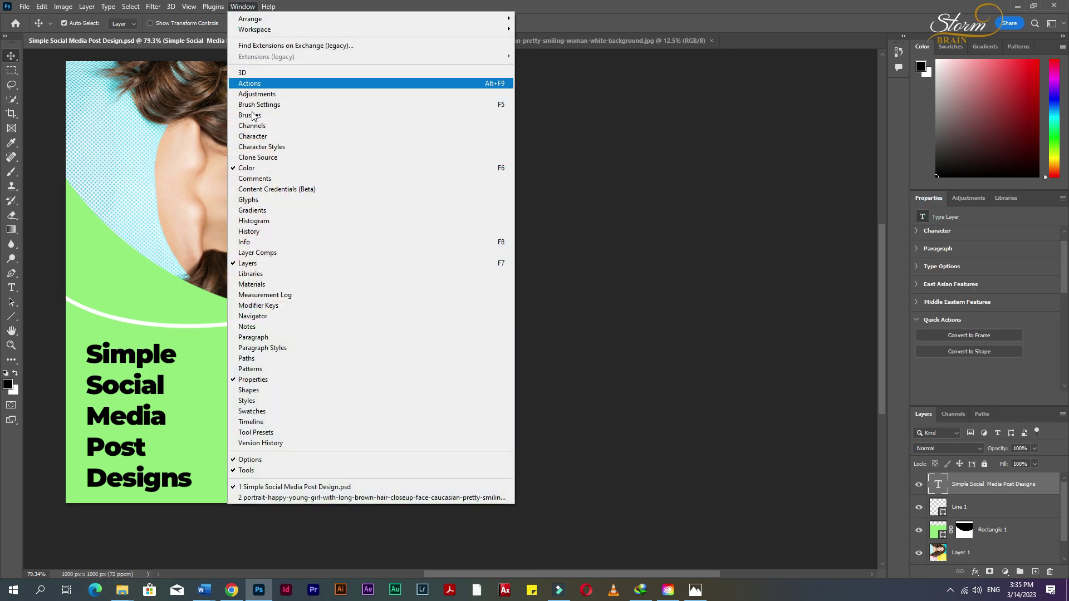
left_click(255, 401)
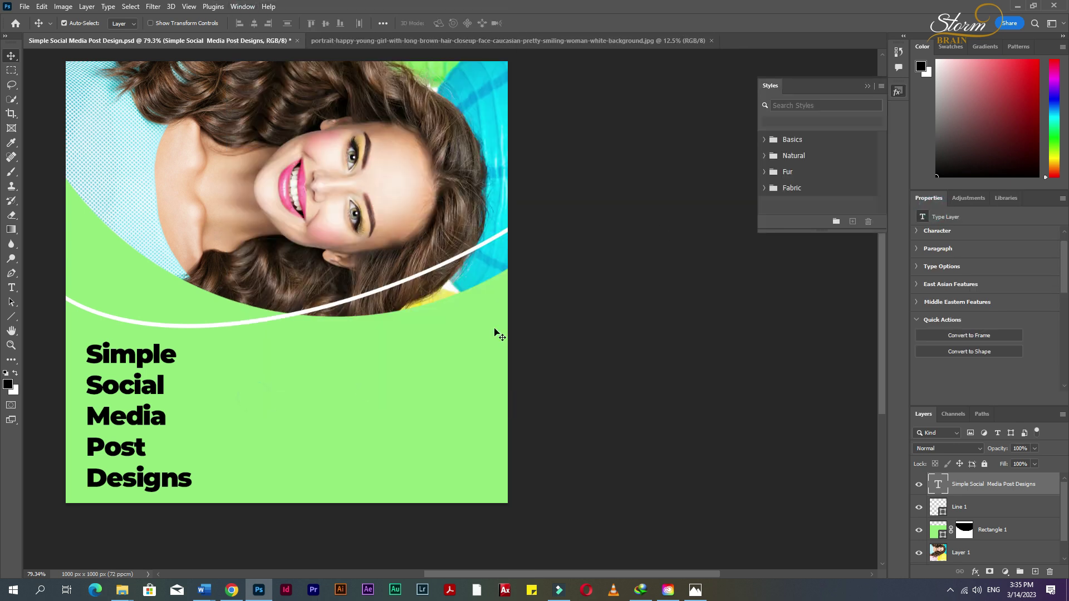
double_click(821, 146)
left_click(761, 140)
left_click_drag(793, 156, 524, 167)
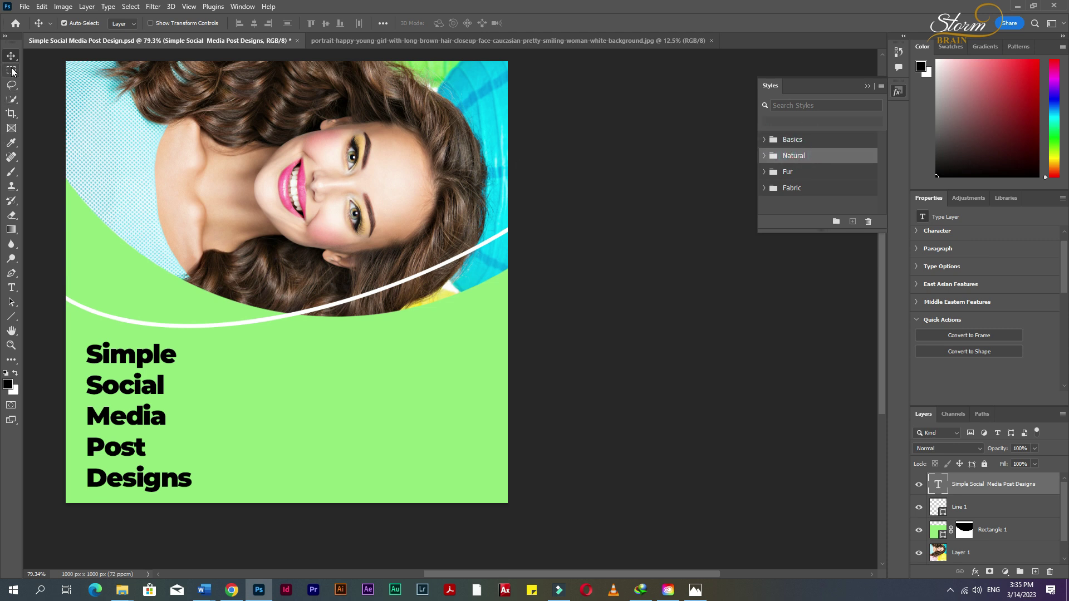
- Stretch the headline to about 117% height with Free Transform
left_click(637, 415)
left_click(142, 427)
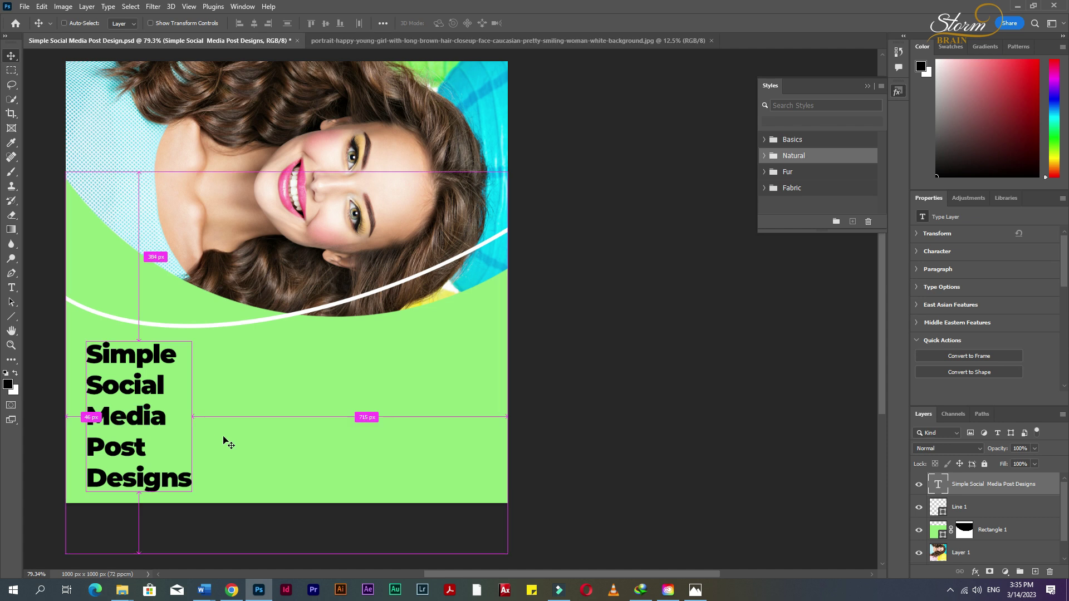
key("ctrl+t")
mouse_move(139, 494)
left_mouse_down()
mouse_move(136, 529)
mouse_move(128, 512)
left_mouse_up()
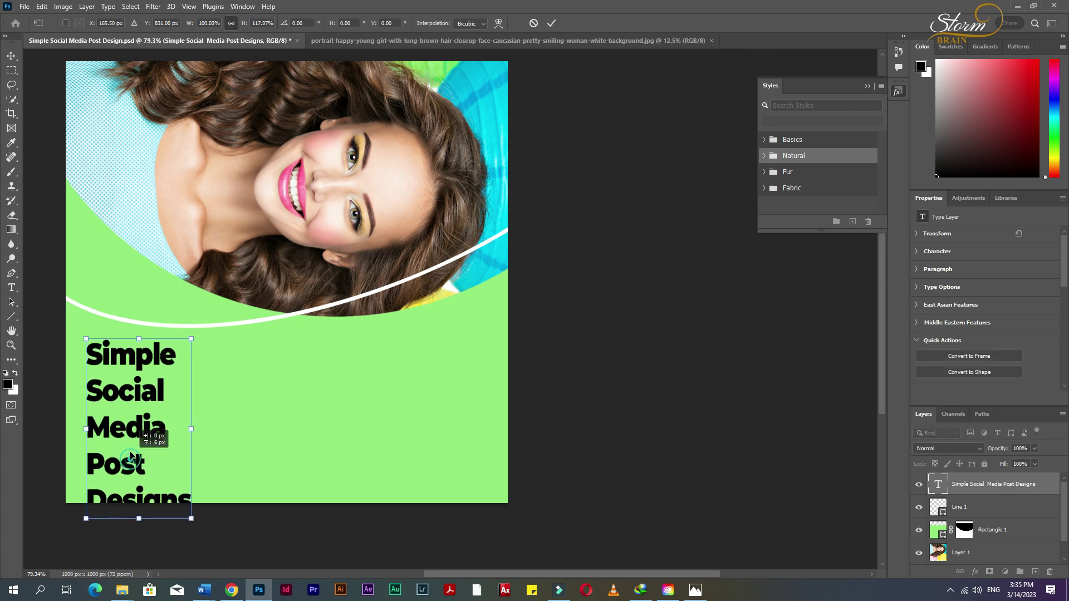
left_click_drag(128, 512, 128, 519)
key("Return")
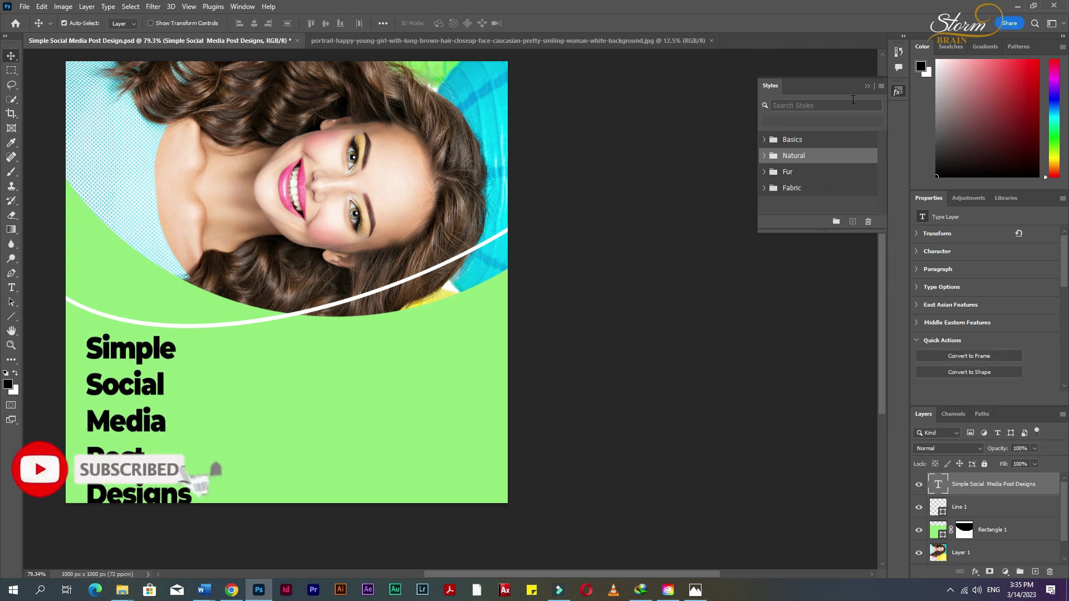
- Collapse the Styles panel and show the Character panel
left_click(866, 86)
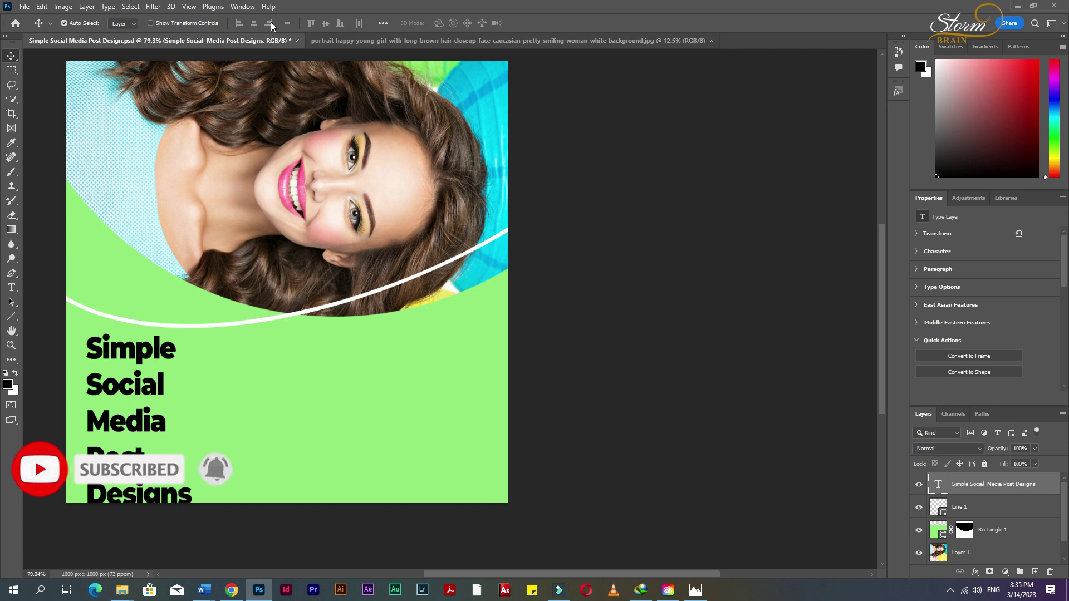
left_click(242, 6)
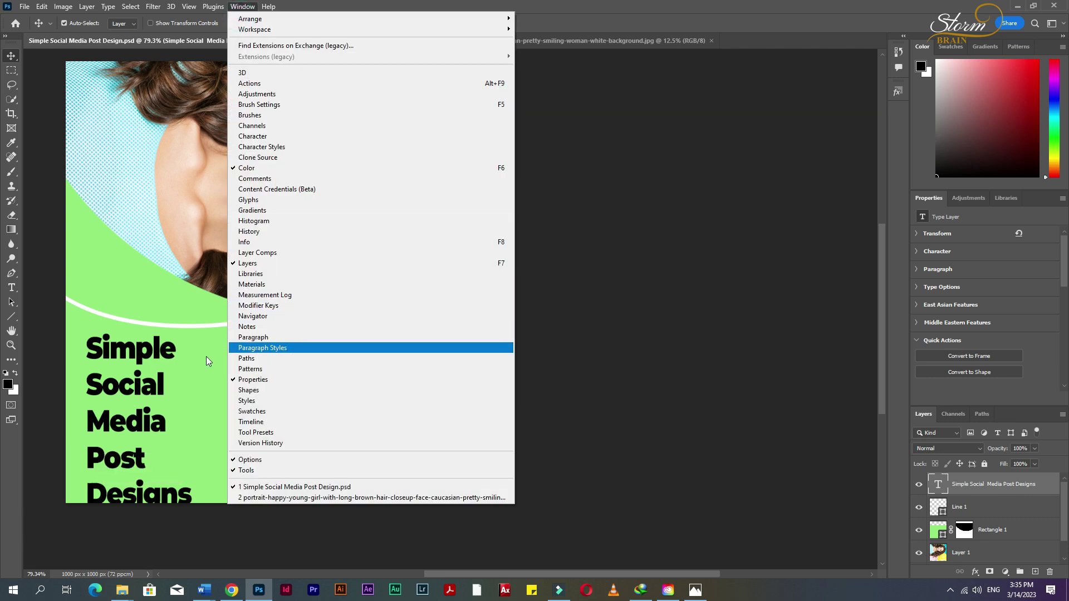
left_click(210, 359)
left_click(244, 7)
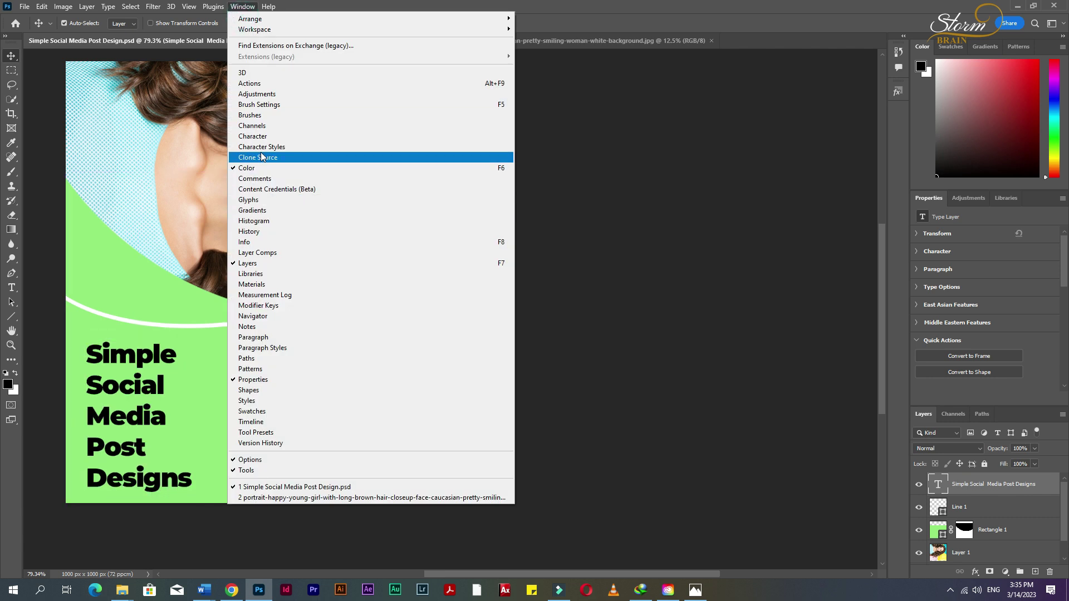
left_click(276, 137)
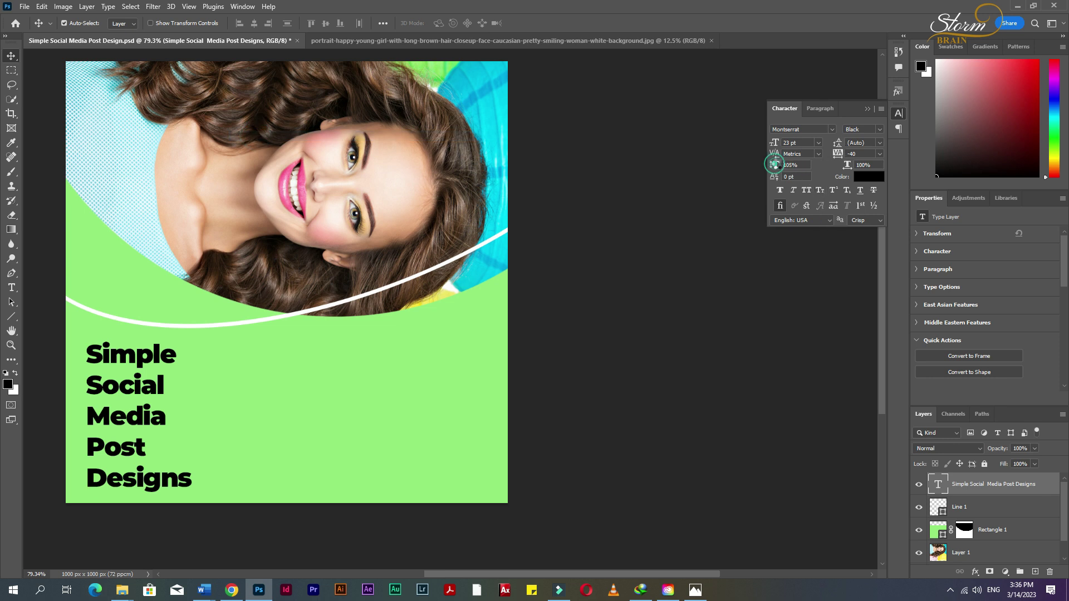
- Make the headline taller and all caps, with leading tightened to 23 pt
left_click_drag(775, 166, 786, 160)
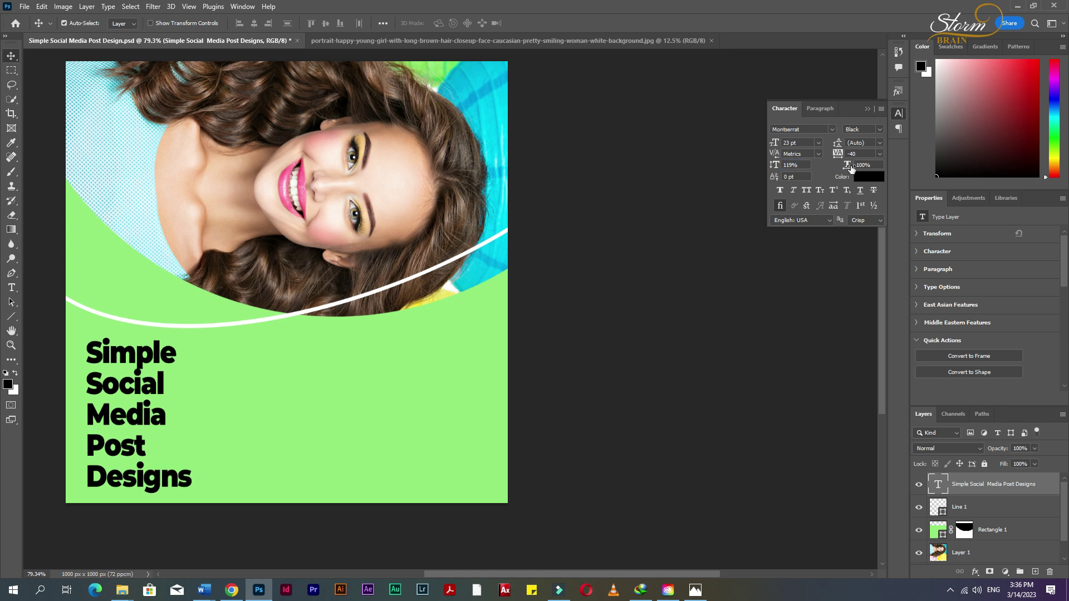
left_click(867, 145)
key("Up")
key("Up")
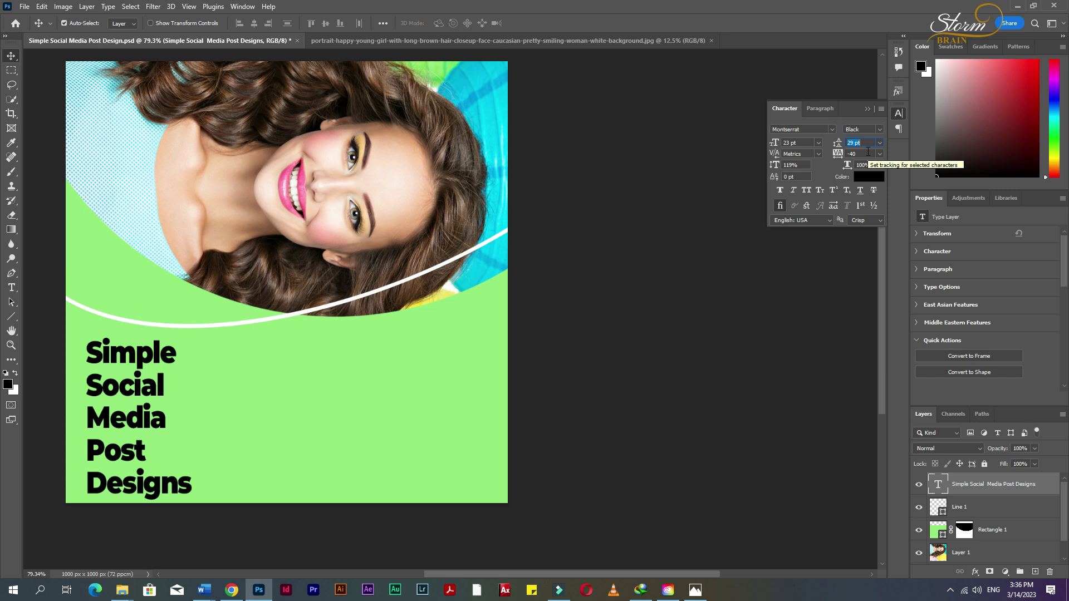
left_click(806, 190)
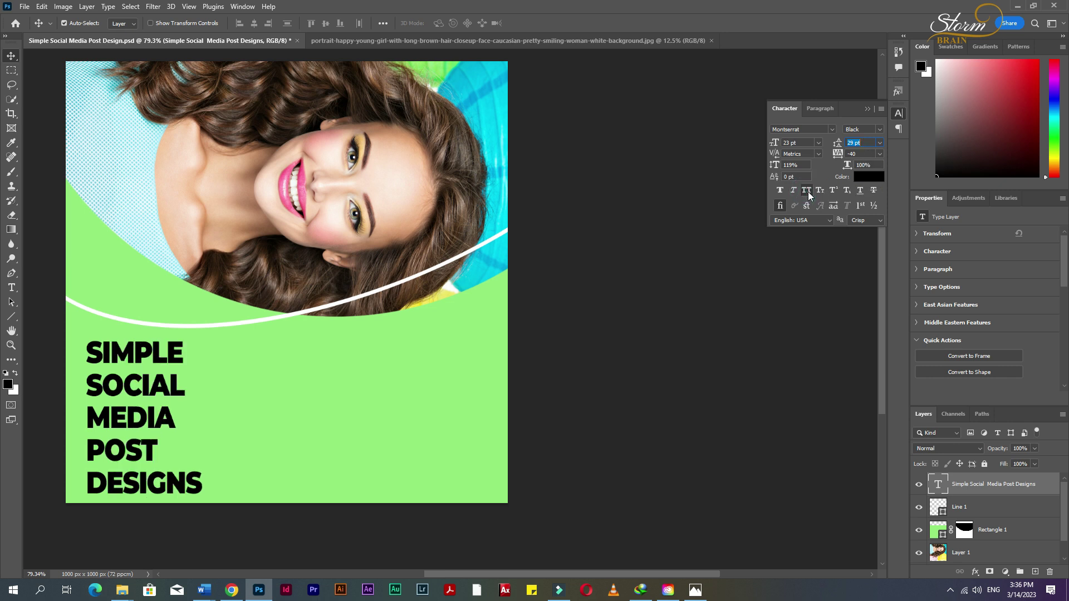
left_click(859, 143)
type("24")
key("Return")
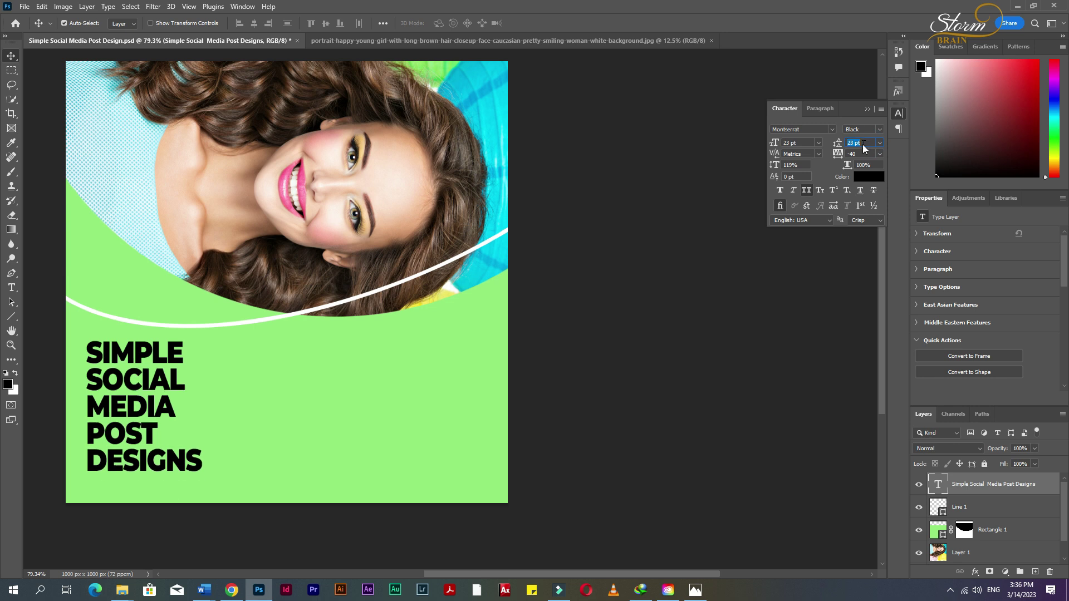
key("Return")
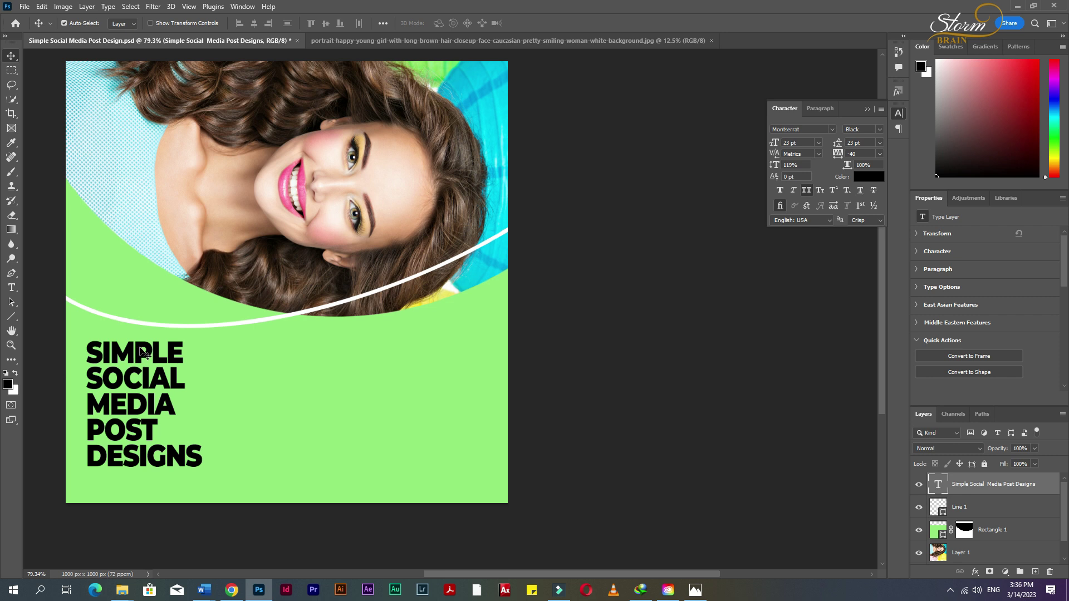
- Set SIMPLE, POST and DESIGNS to Montserrat SemiBold, leaving SOCIAL MEDIA in Black
double_click(145, 351)
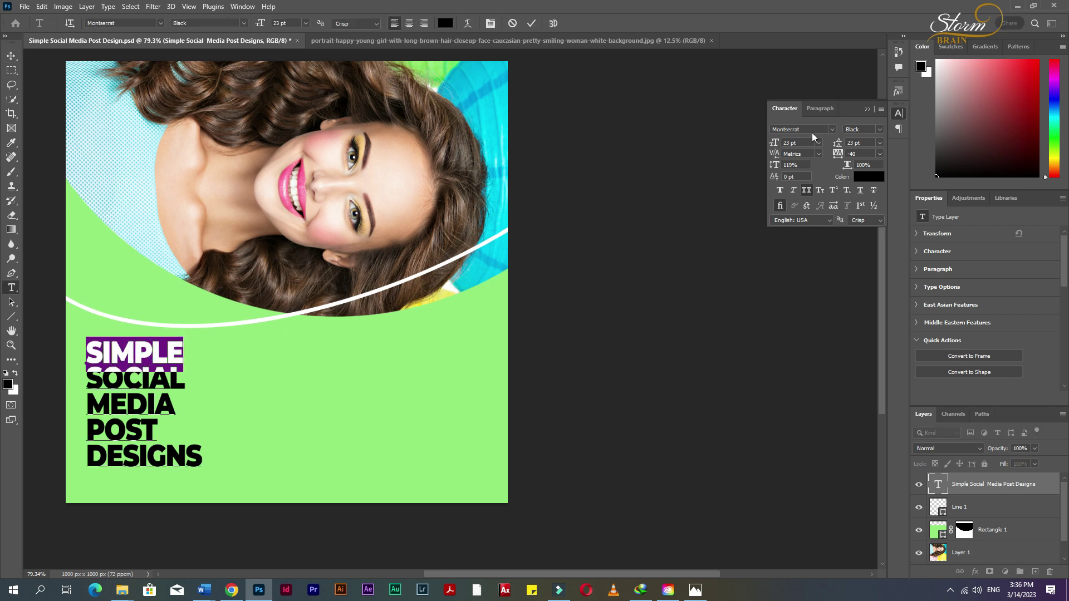
left_click(875, 130)
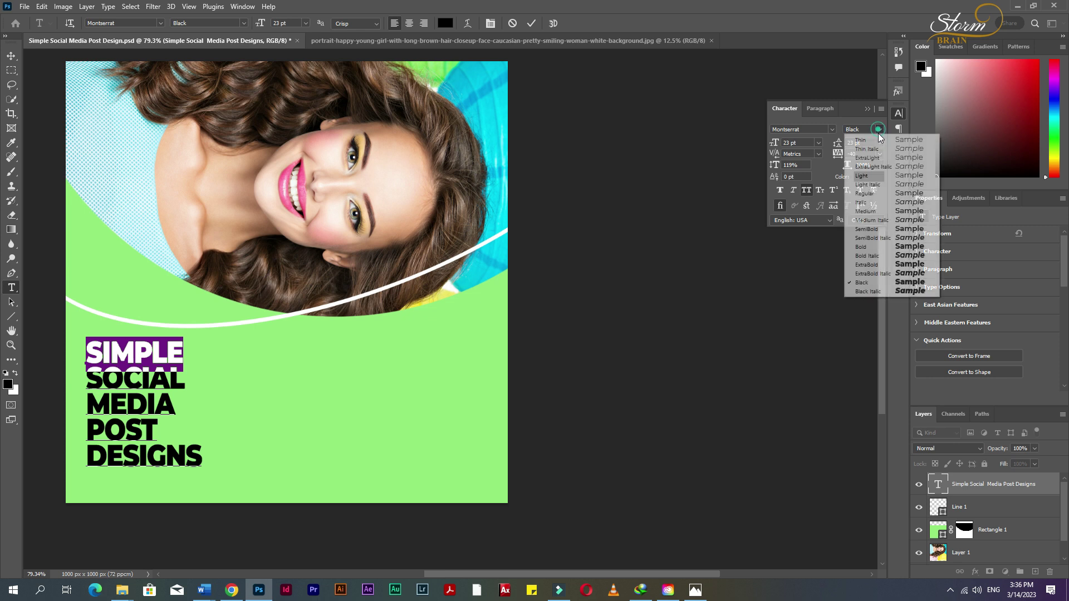
left_click(872, 229)
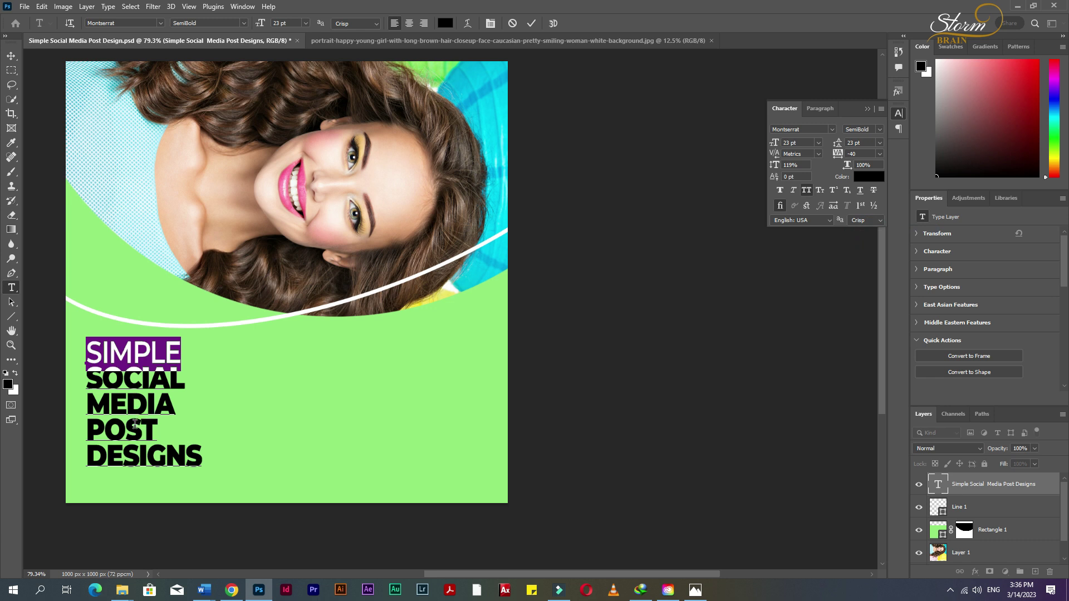
double_click(124, 428)
left_click(88, 429)
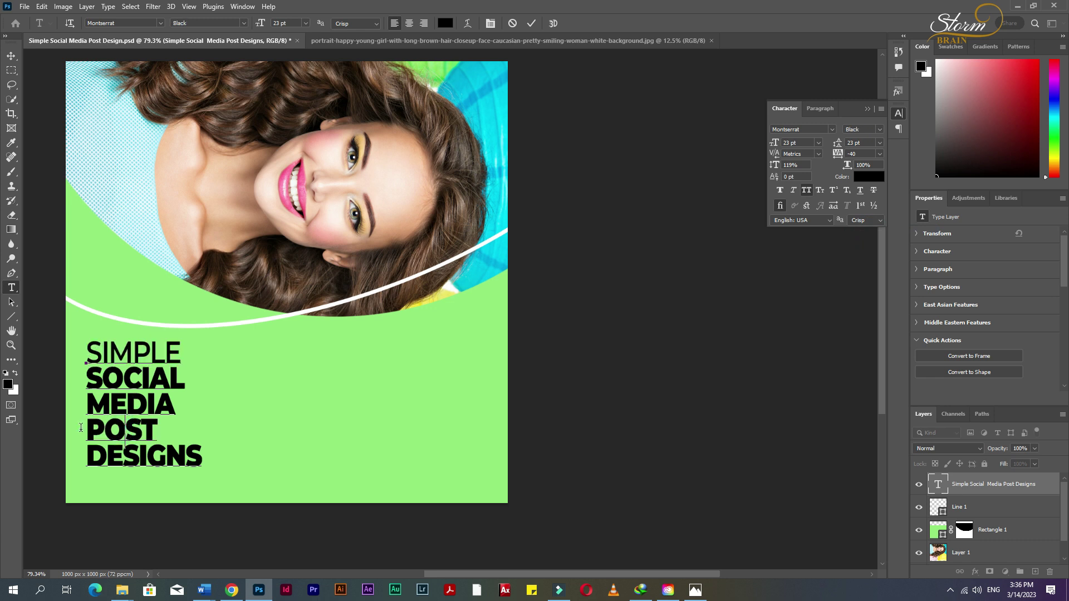
left_click_drag(126, 445, 186, 353)
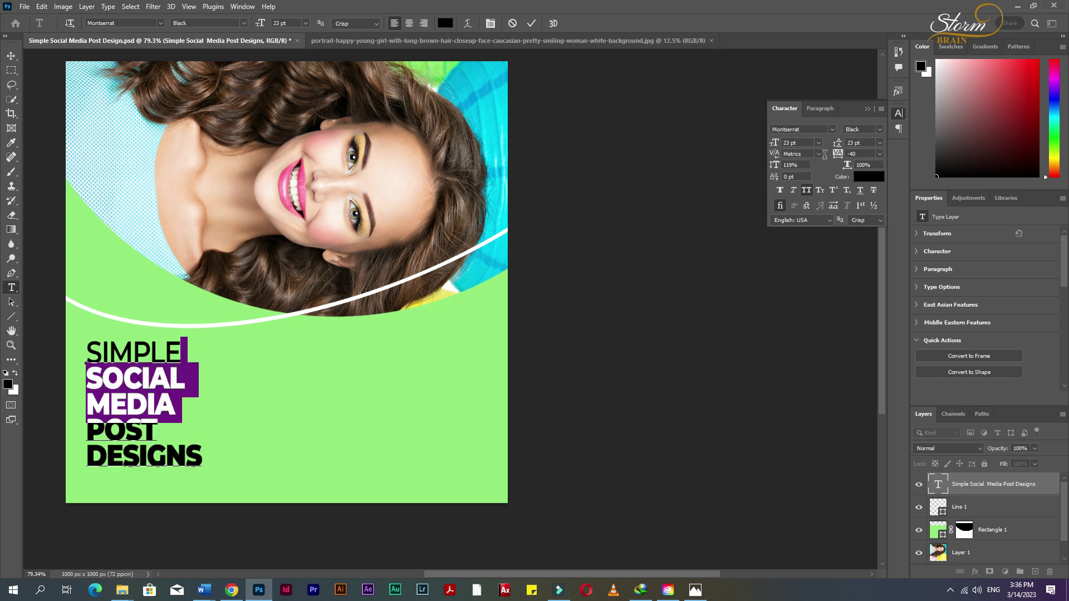
left_click(880, 129)
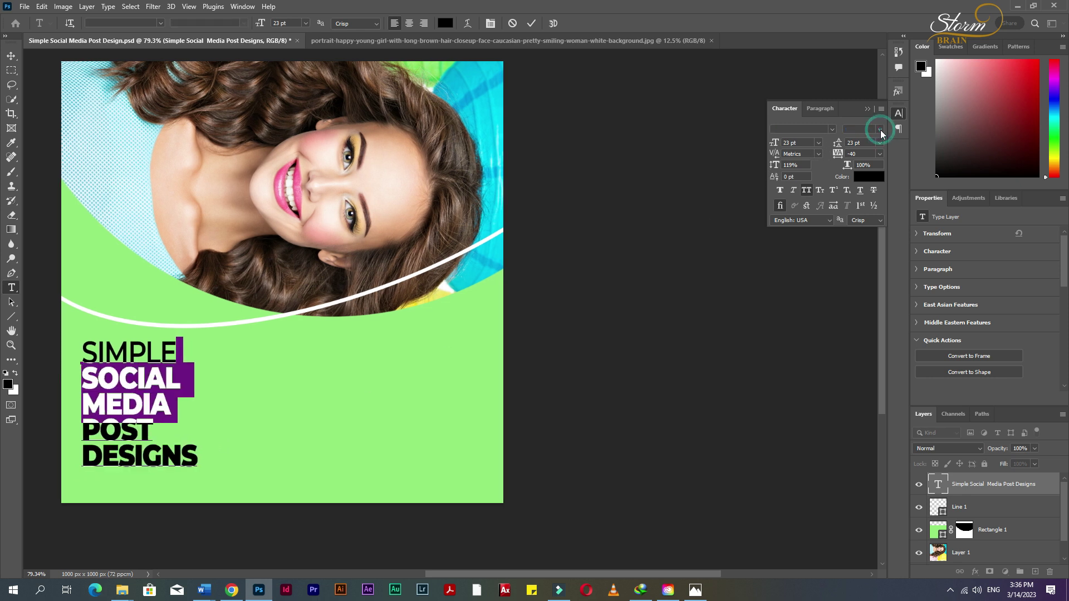
left_click(113, 452)
left_click_drag(83, 429, 198, 461)
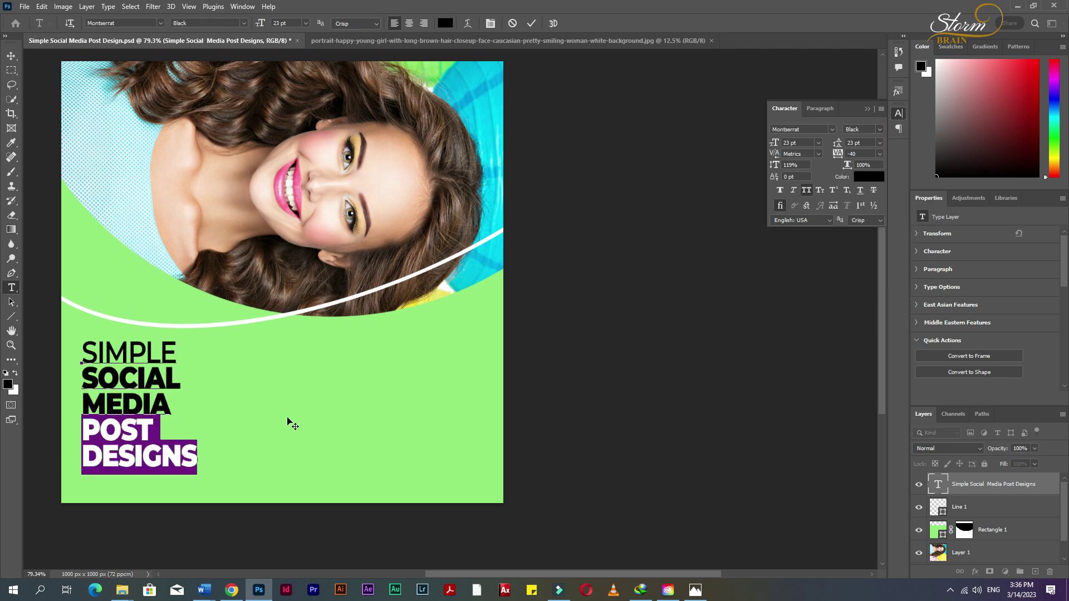
left_click(880, 129)
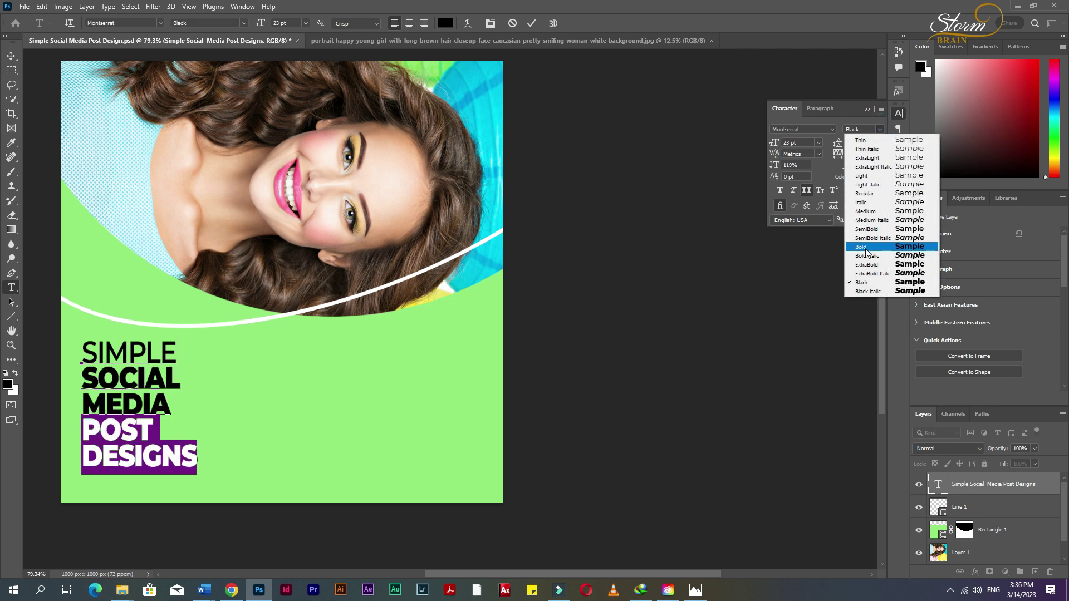
left_click(862, 228)
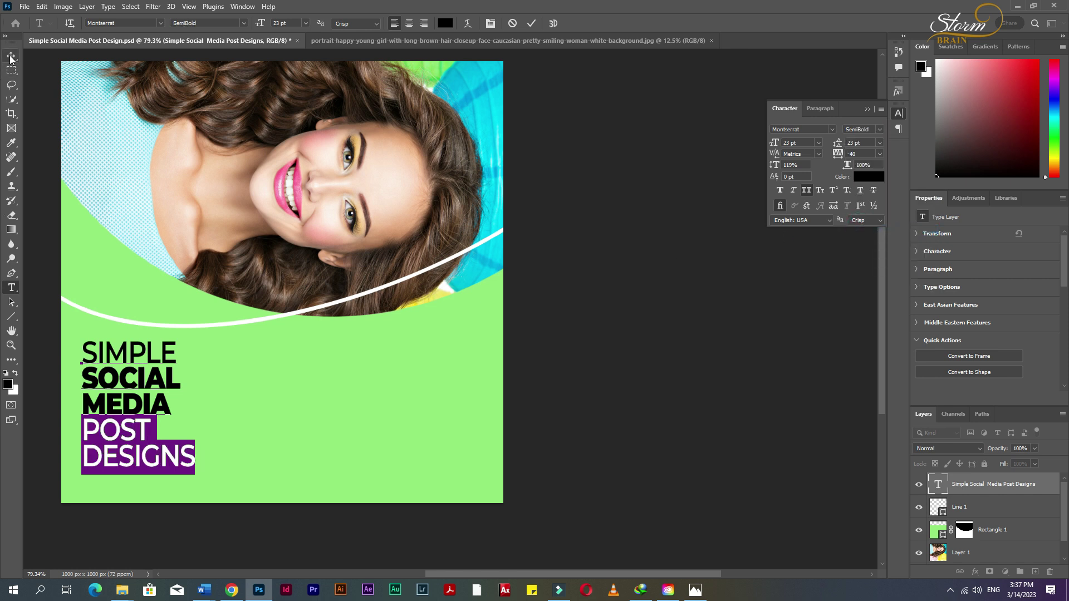
- Give SIMPLE faux bold weight and commit the headline edits
left_click(779, 190)
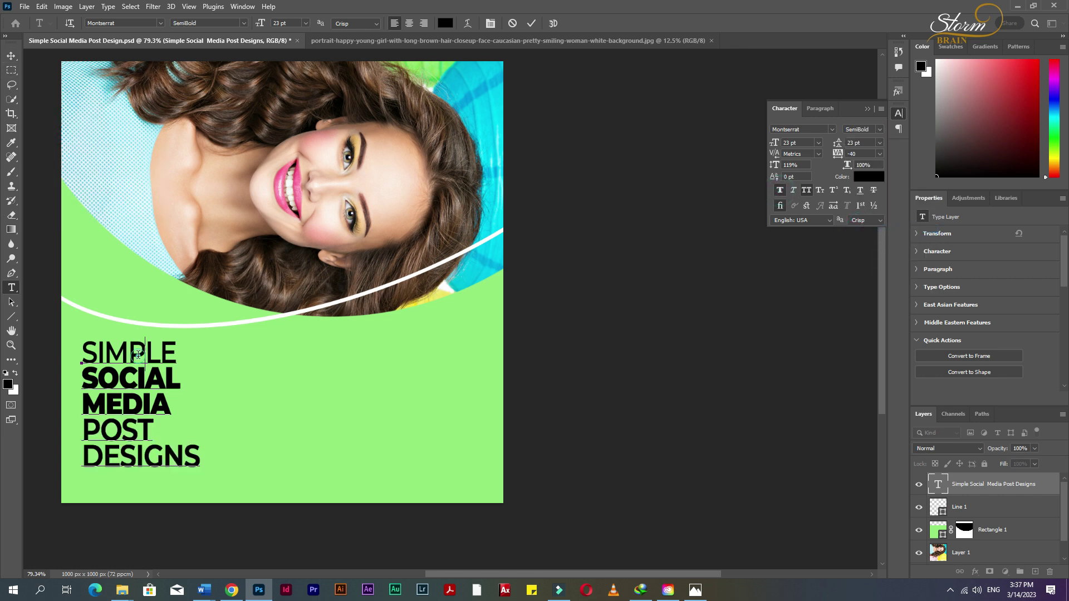
double_click(138, 354)
left_click(782, 192)
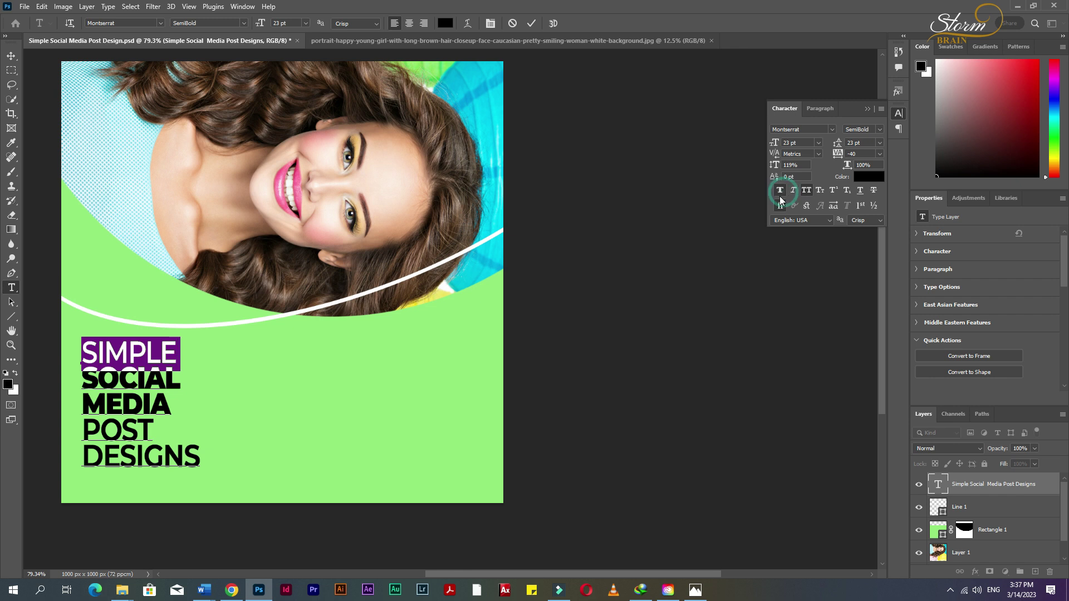
left_click(11, 56)
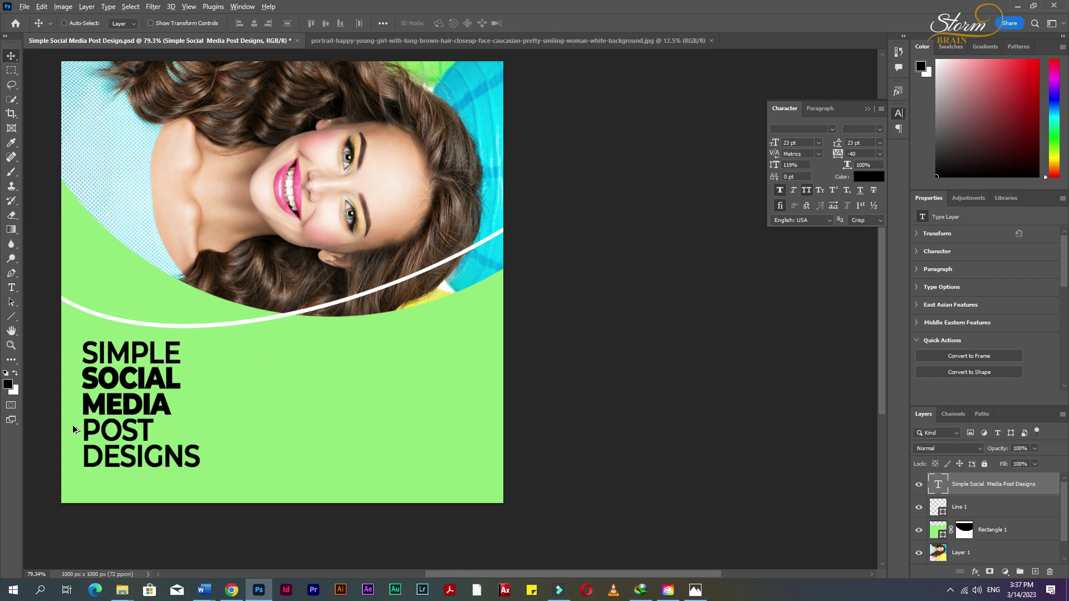
scroll(78, 424, "up", 2)
- Try pink, yellow and cyan on the headline, then make it pure white
scroll(78, 425, "down", 2)
key("ctrl")
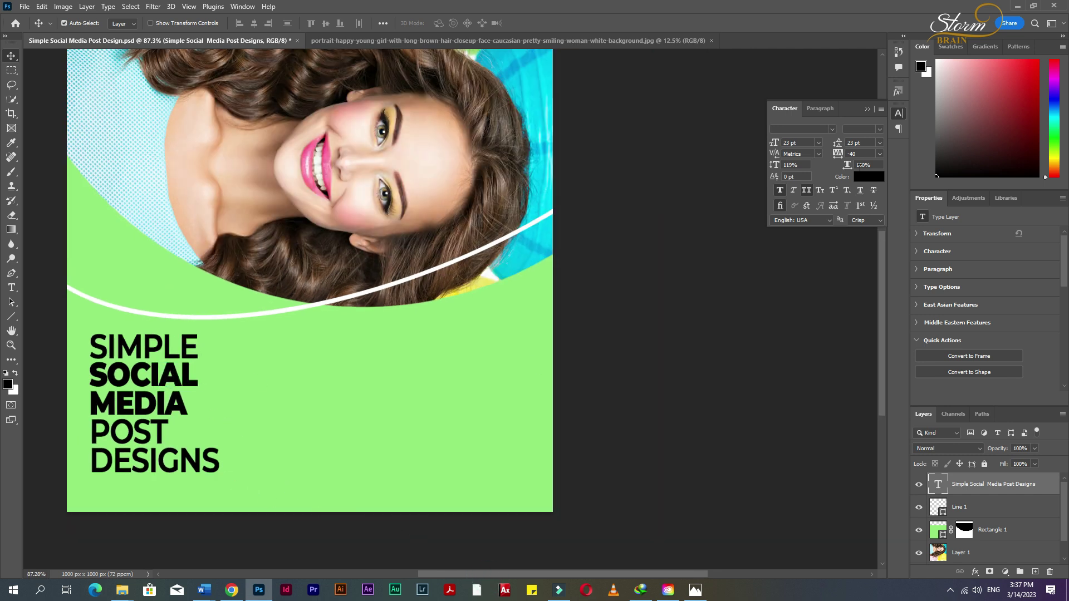
left_click(868, 177)
mouse_move(770, 208)
left_mouse_down()
mouse_move(780, 191)
mouse_move(716, 109)
left_mouse_up()
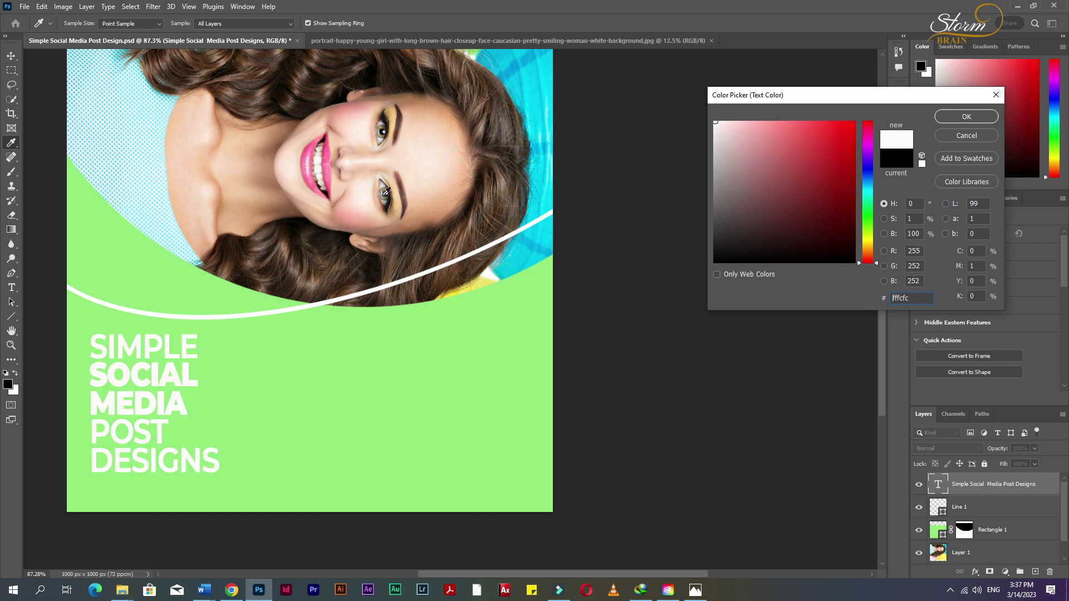
left_click(332, 162)
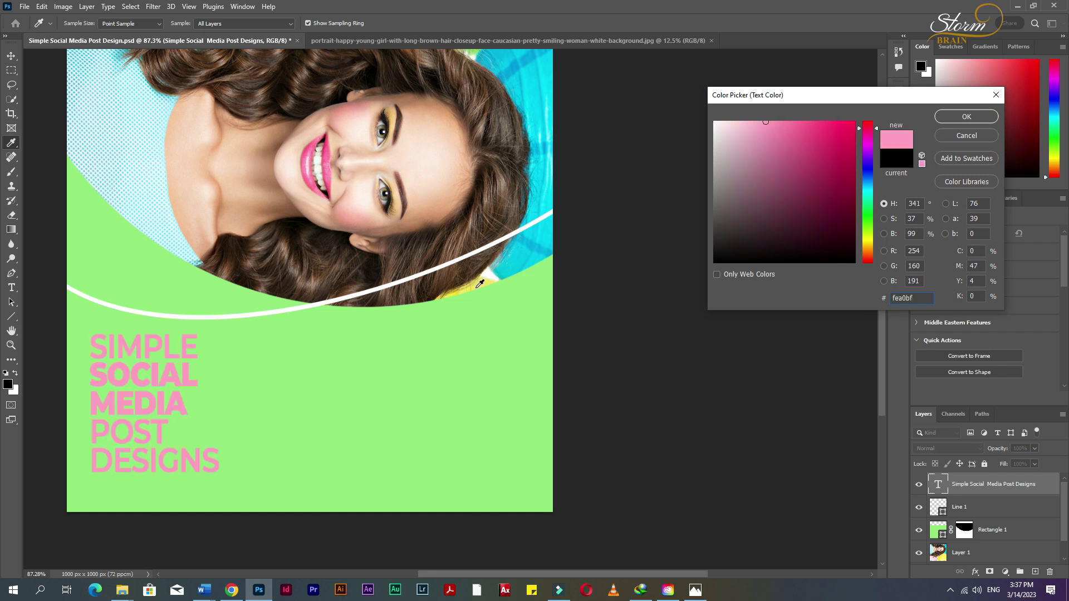
left_click(487, 280)
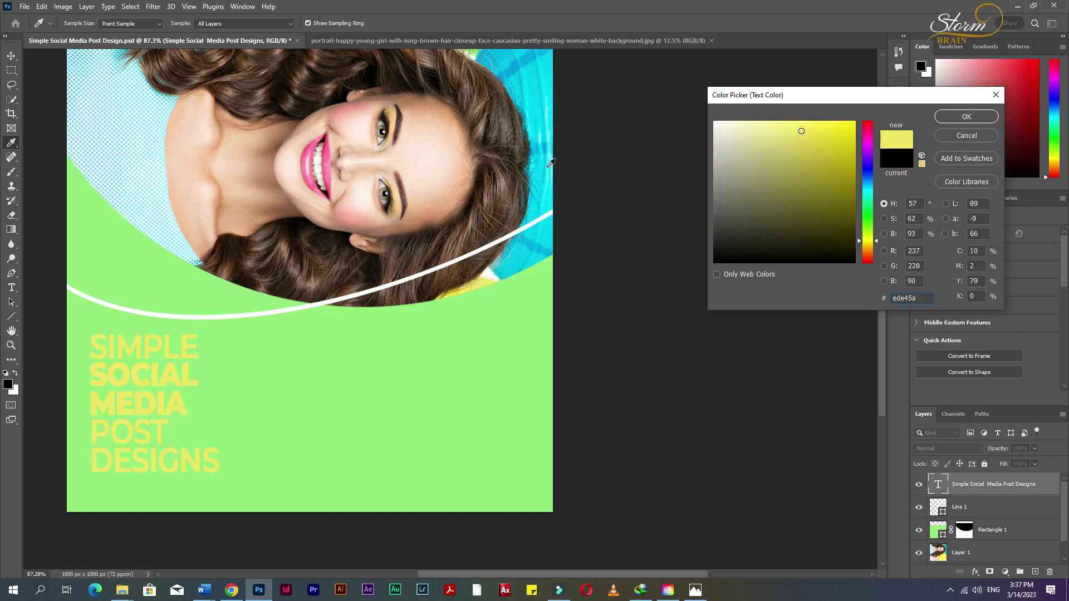
left_click(547, 165)
left_click_drag(778, 161, 705, 121)
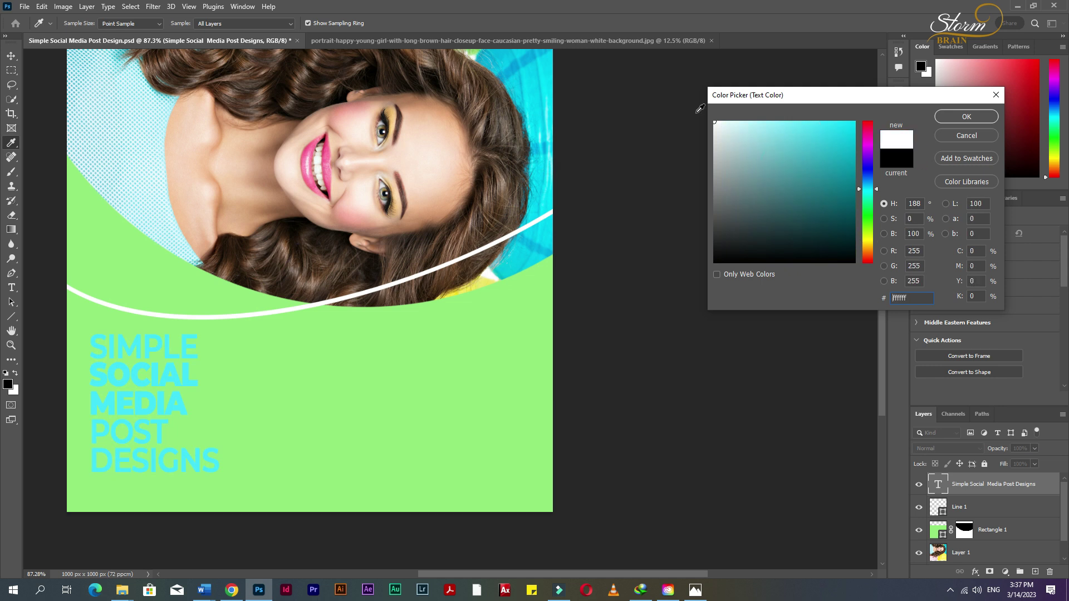
left_click(967, 116)
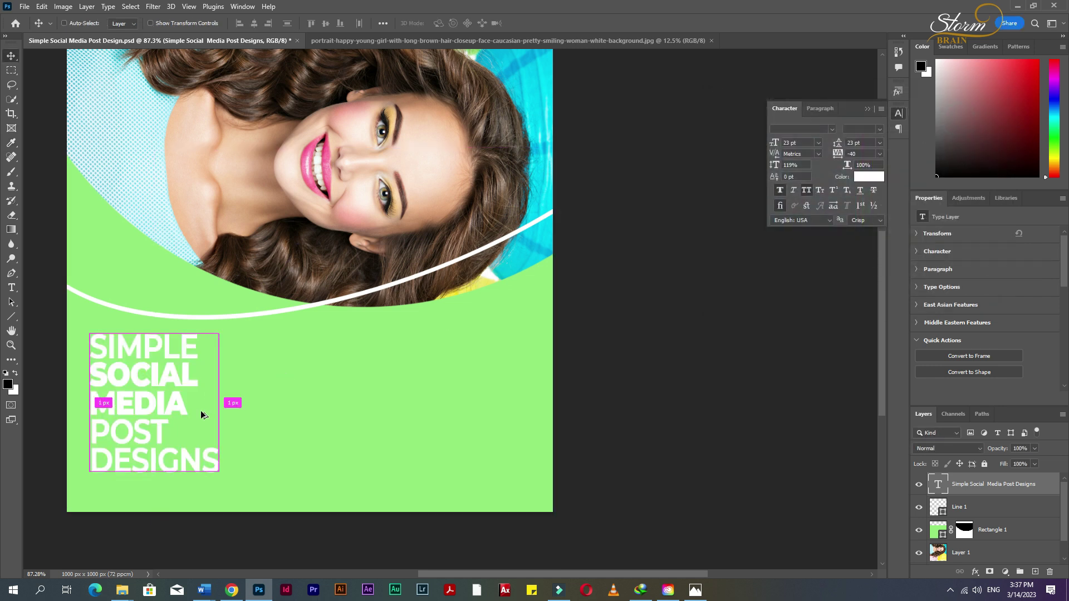
scroll(130, 441, "down", 3)
scroll(243, 376, "up", 3)
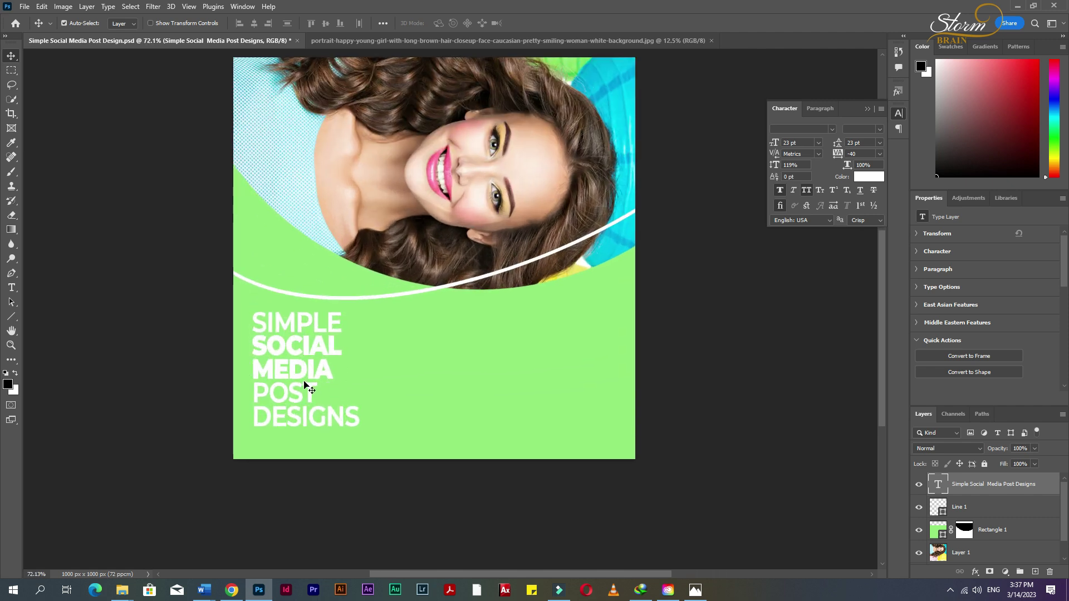
- Make SOCIAL MEDIA Montserrat Bold with faux bold
key("t")
mouse_move(252, 334)
left_mouse_down()
mouse_move(310, 379)
mouse_move(340, 371)
left_mouse_up()
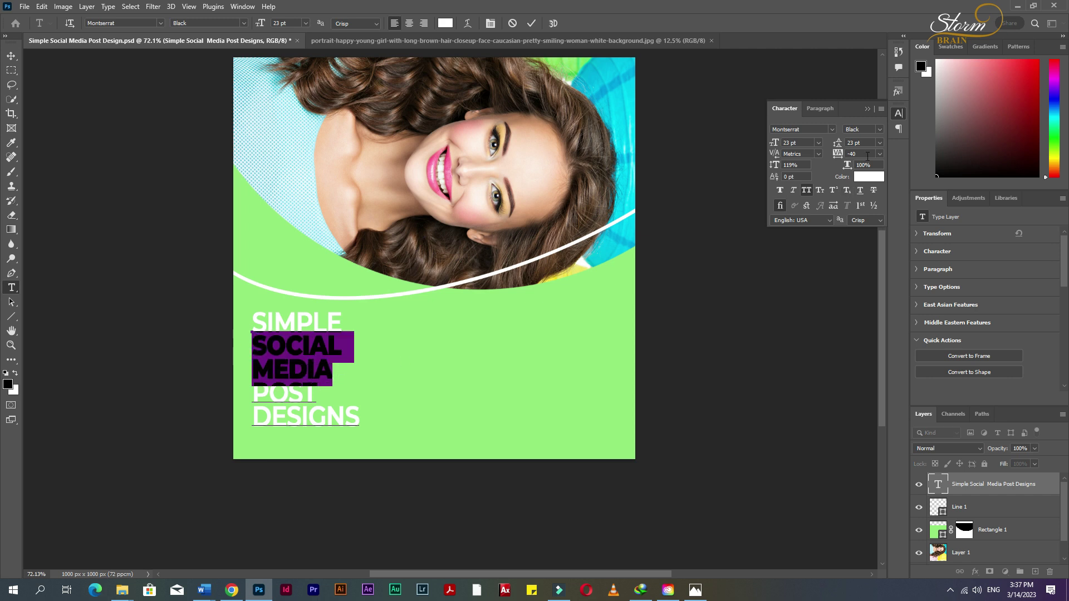
left_click(880, 132)
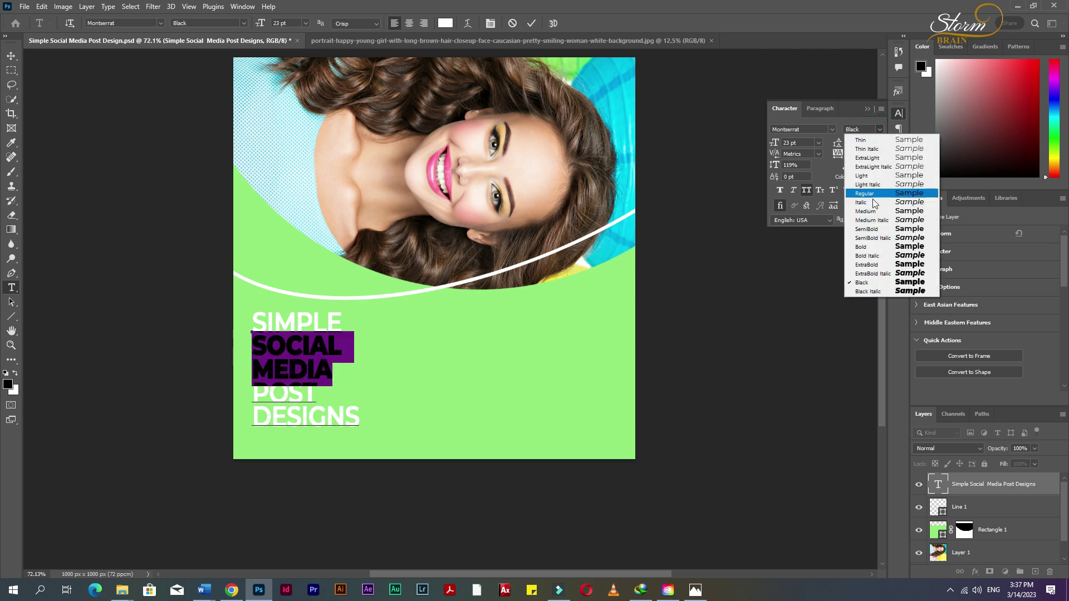
left_click(870, 247)
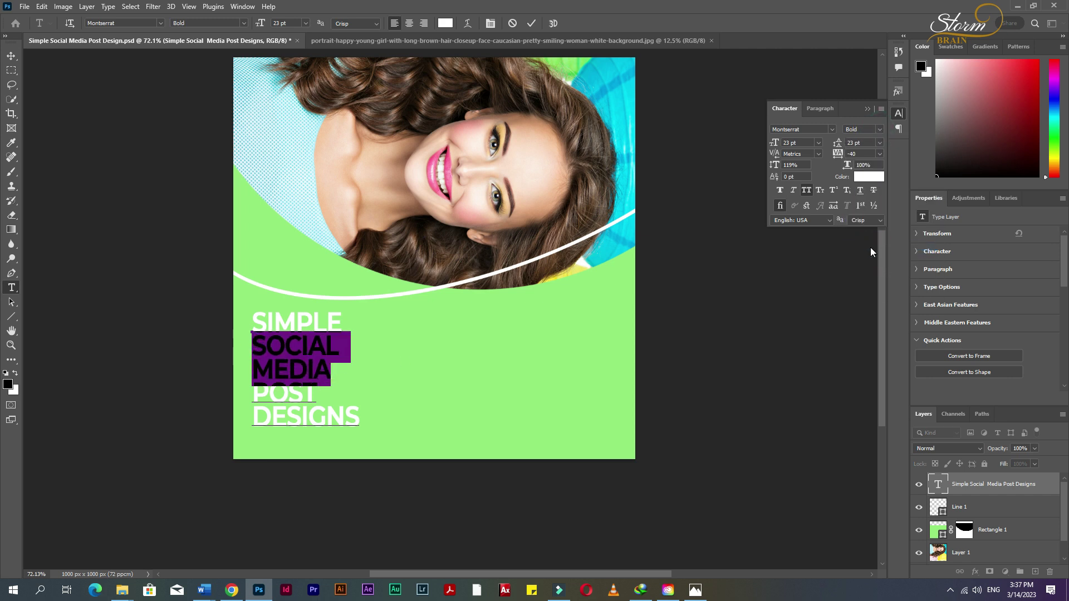
left_click(780, 191)
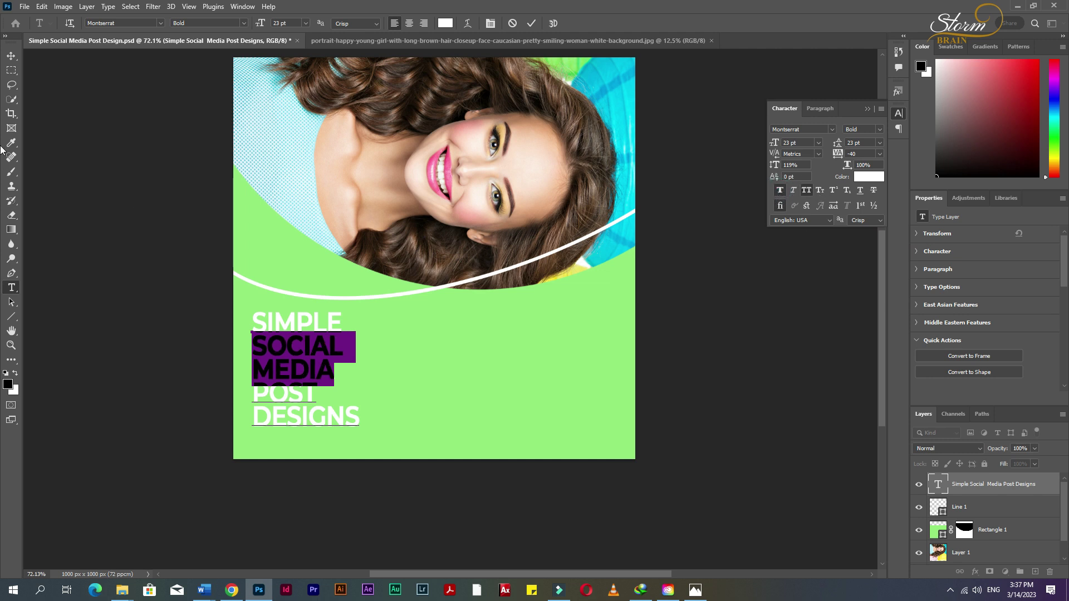
- Remove faux bold from SIMPLE, POST and DESIGNS, then commit the text
double_click(280, 313)
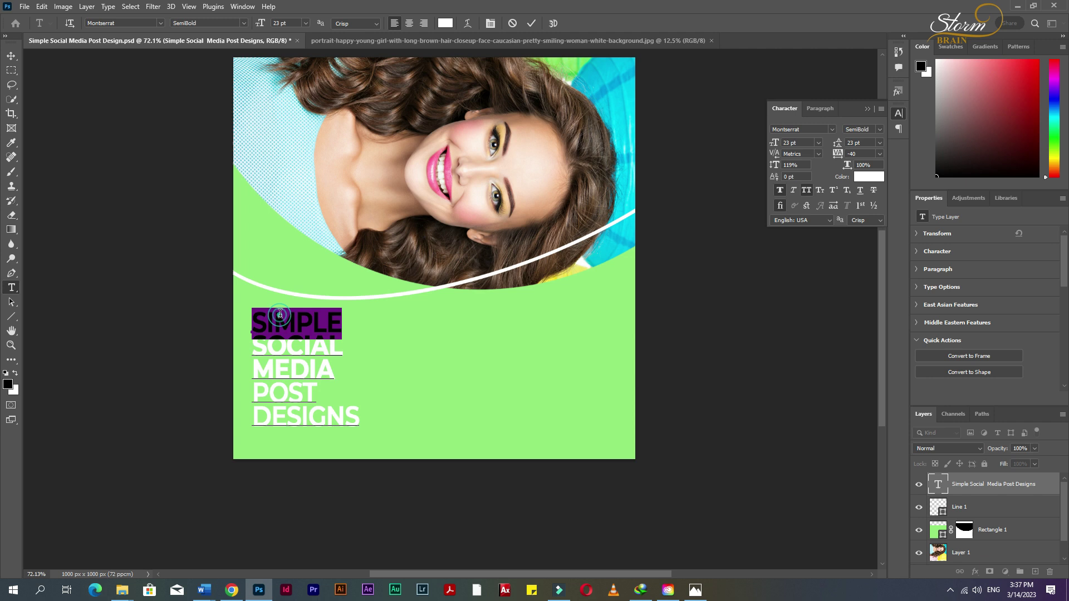
left_click(779, 191)
double_click(284, 393)
left_click(779, 191)
double_click(305, 417)
left_click(779, 190)
left_click(12, 56)
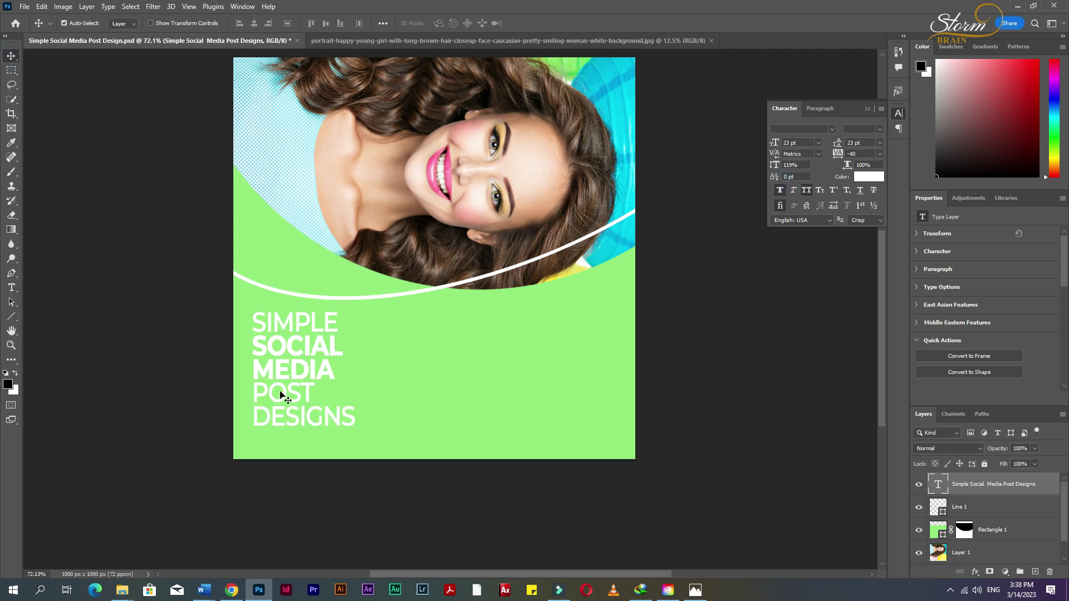
scroll(282, 396, "up", 3)
left_click(528, 406)
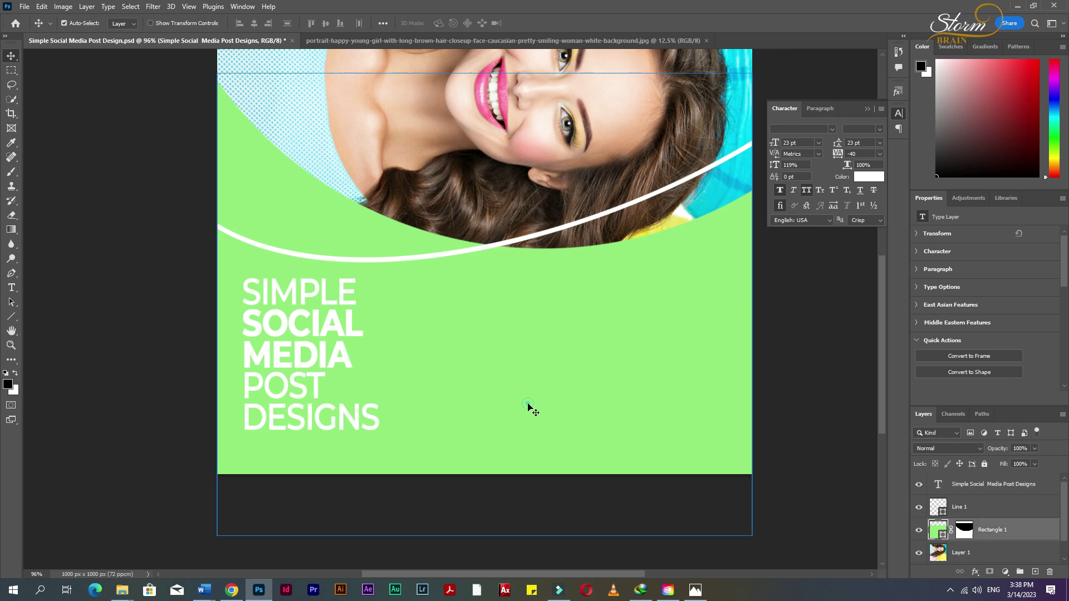
left_click(818, 432)
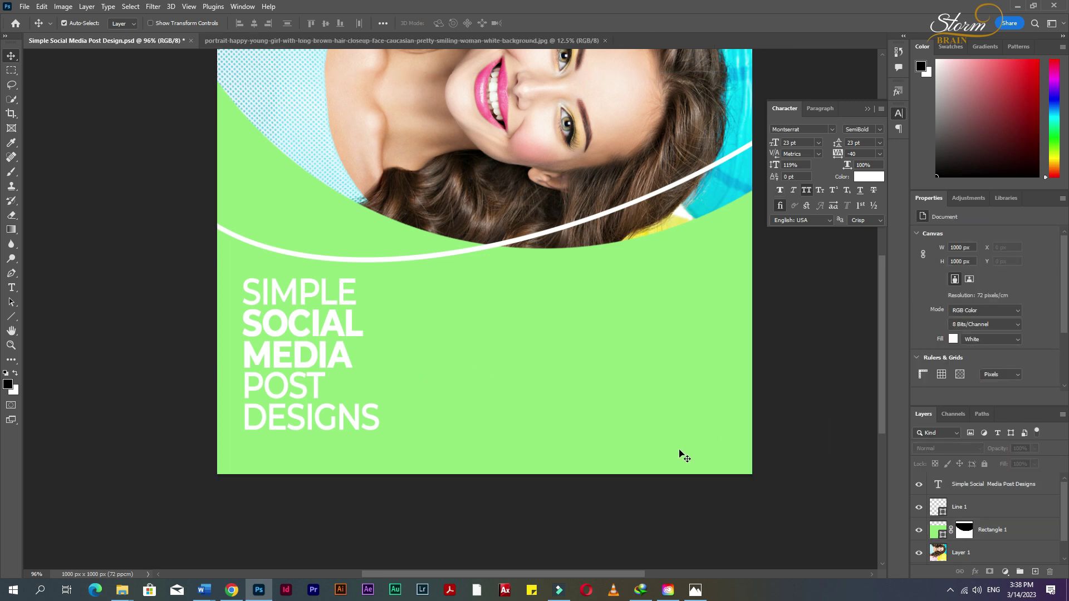
- Add a 10 pt reminder: DO NOT FORGET TO / HIT THE LIKE AND / SUBSCRIBE BUTTONS!
key("t")
left_click(556, 377)
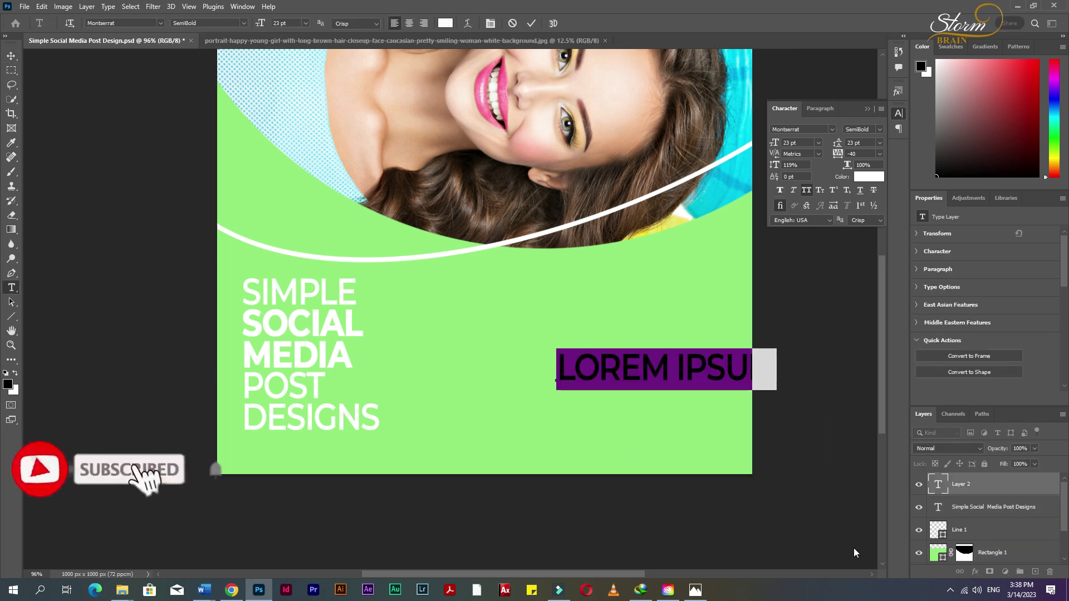
left_click_drag(774, 143, 767, 143)
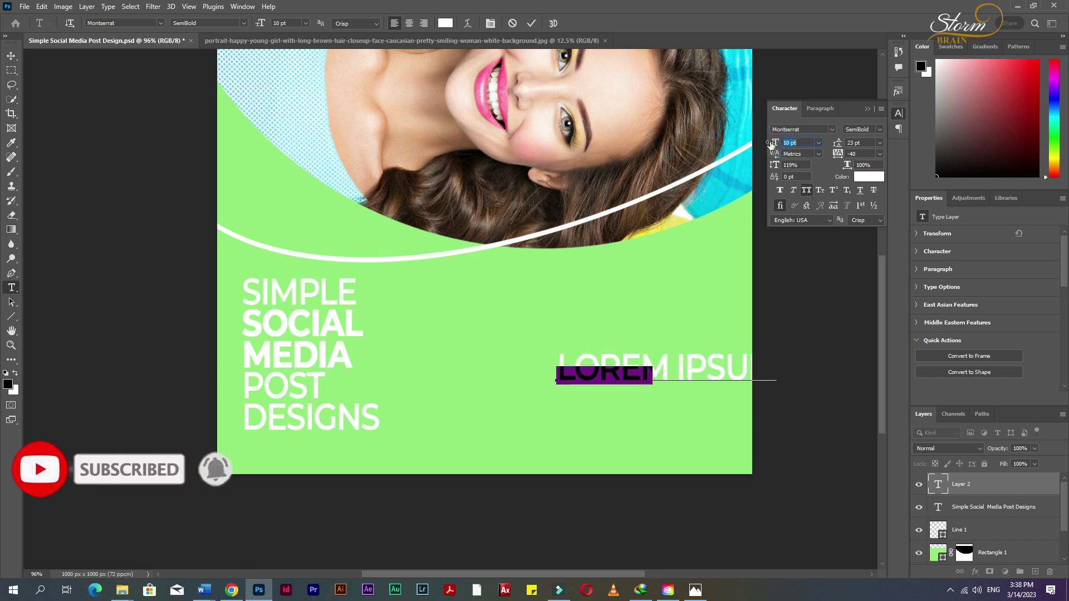
type("DI")
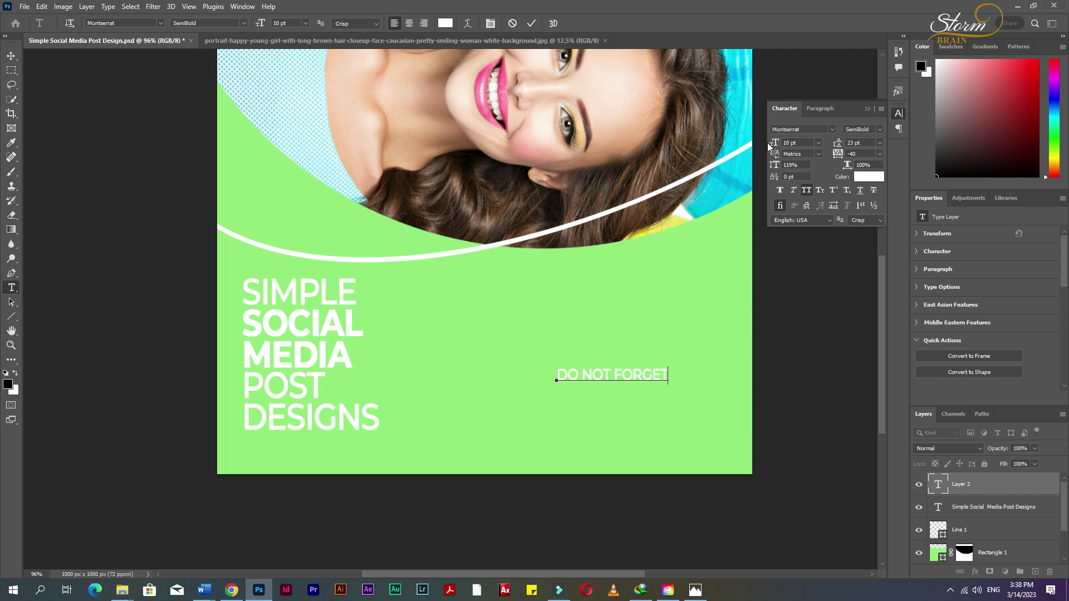
type("TO")
type("THE")
type("KE AND")
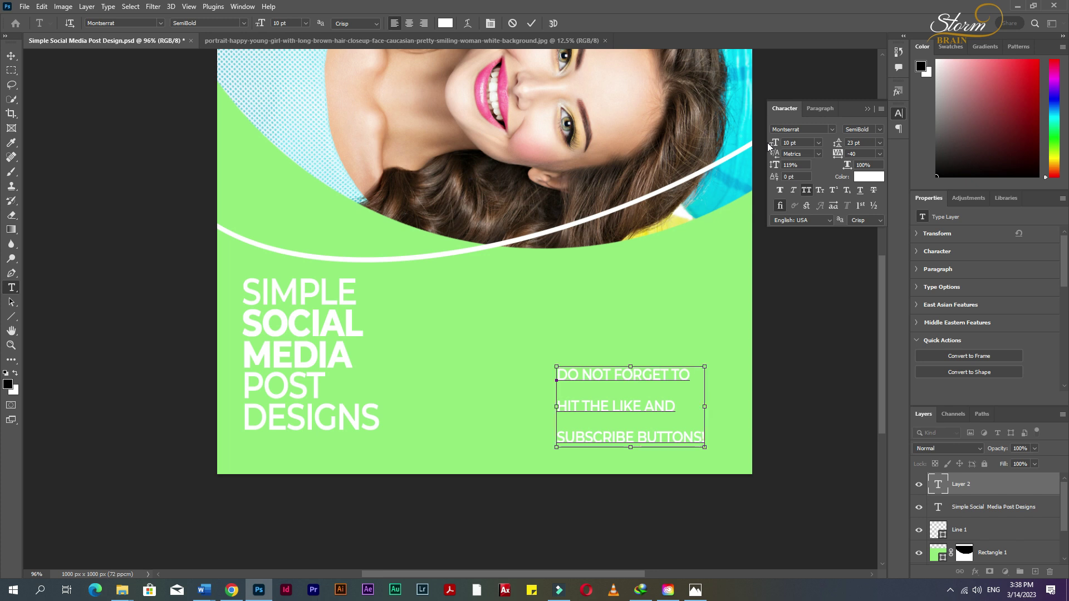
key("ctrl+a")
left_click(874, 129)
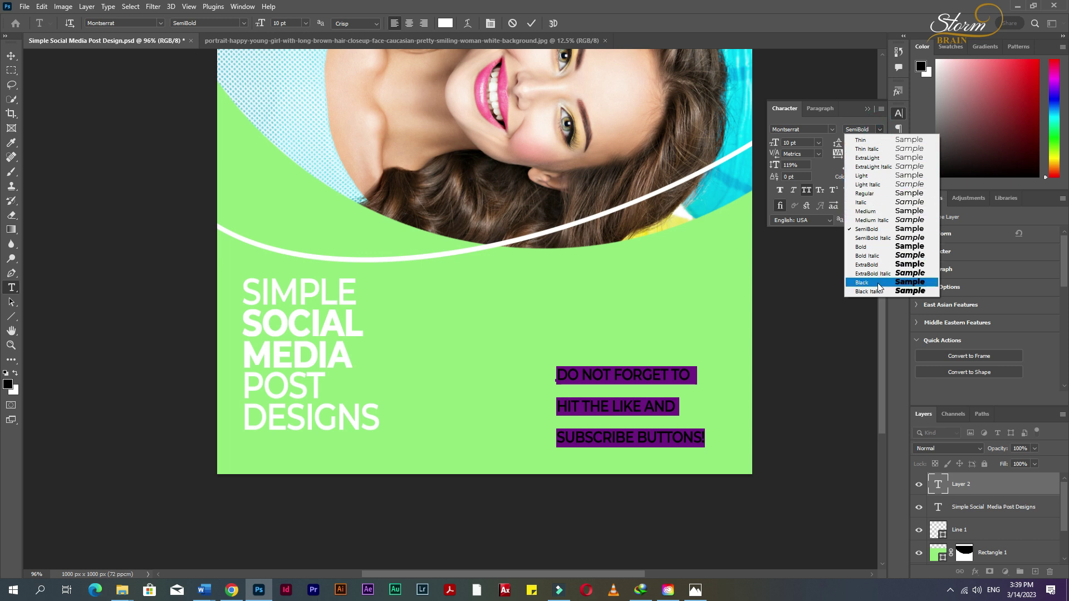
- Make the reminder Regular with Faux Bold, turn off All Caps, and lowercase the h in hit
left_click(878, 194)
left_click(778, 205)
left_click(805, 190)
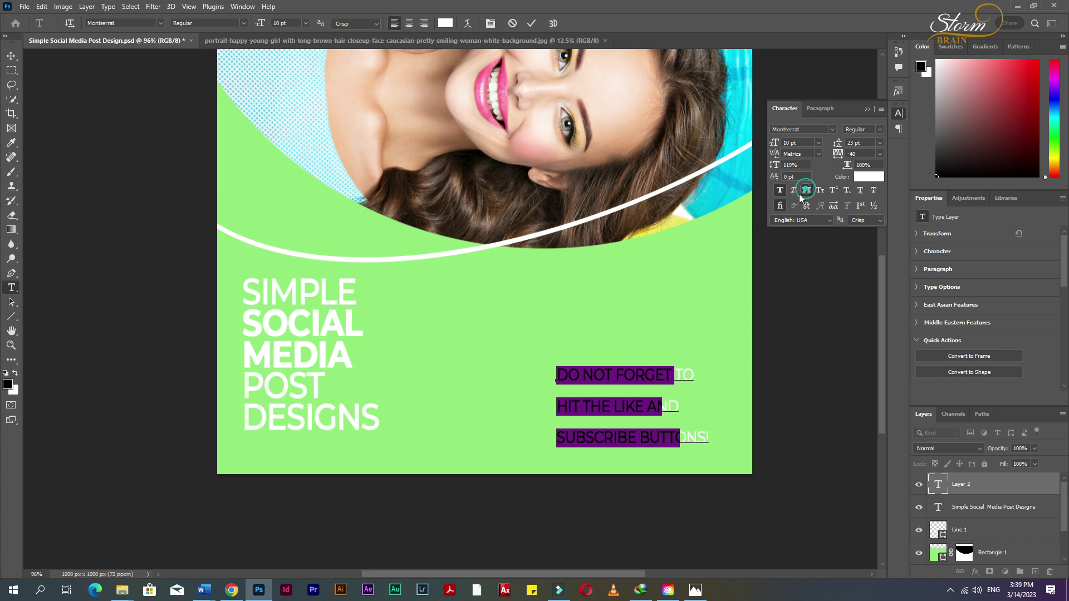
left_click(571, 403)
key("Delete")
type("h")
key("ctrl+a")
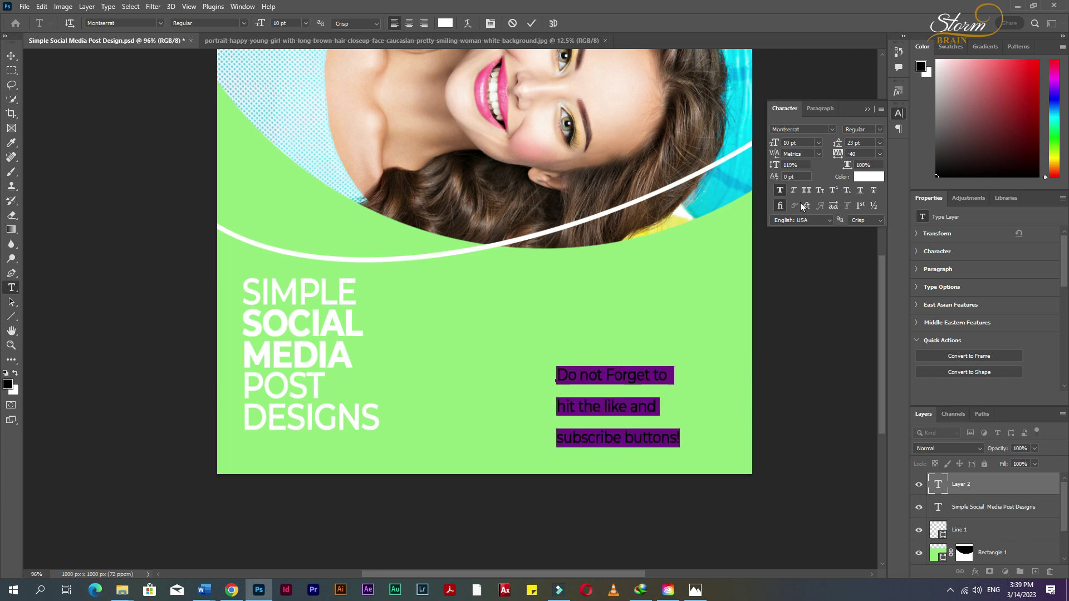
- Set the reminder text's leading to Auto
left_click(880, 143)
left_click(866, 149)
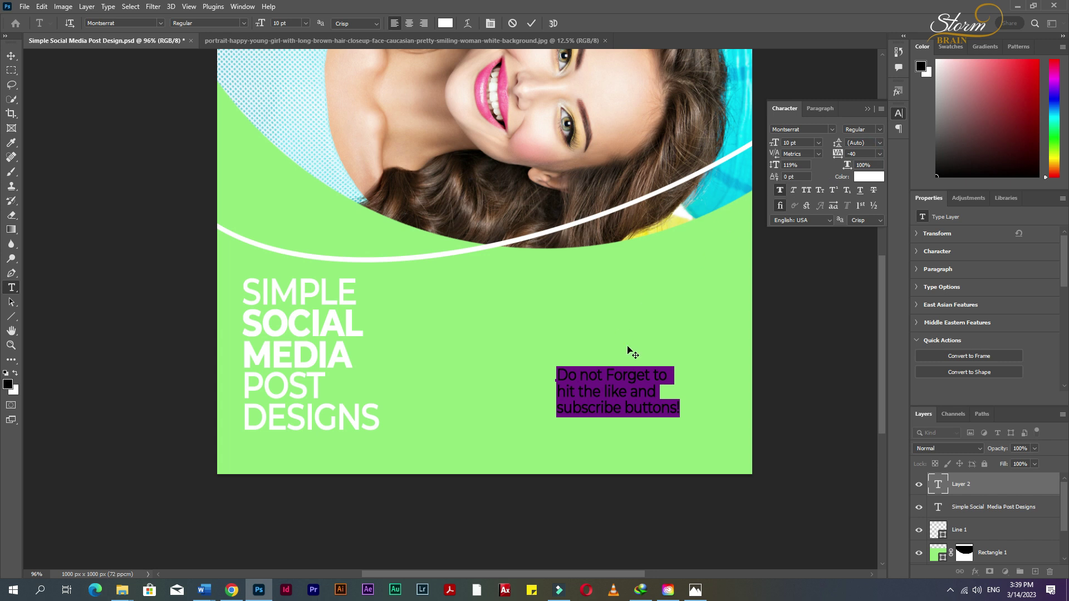
scroll(686, 373, "up", 2)
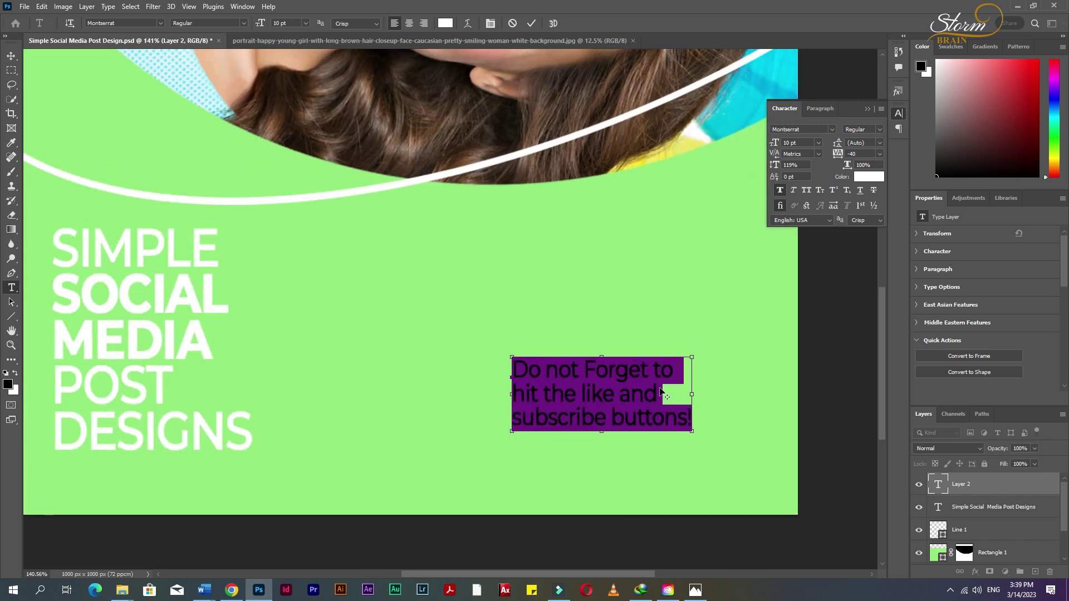
scroll(668, 390, "down", 1)
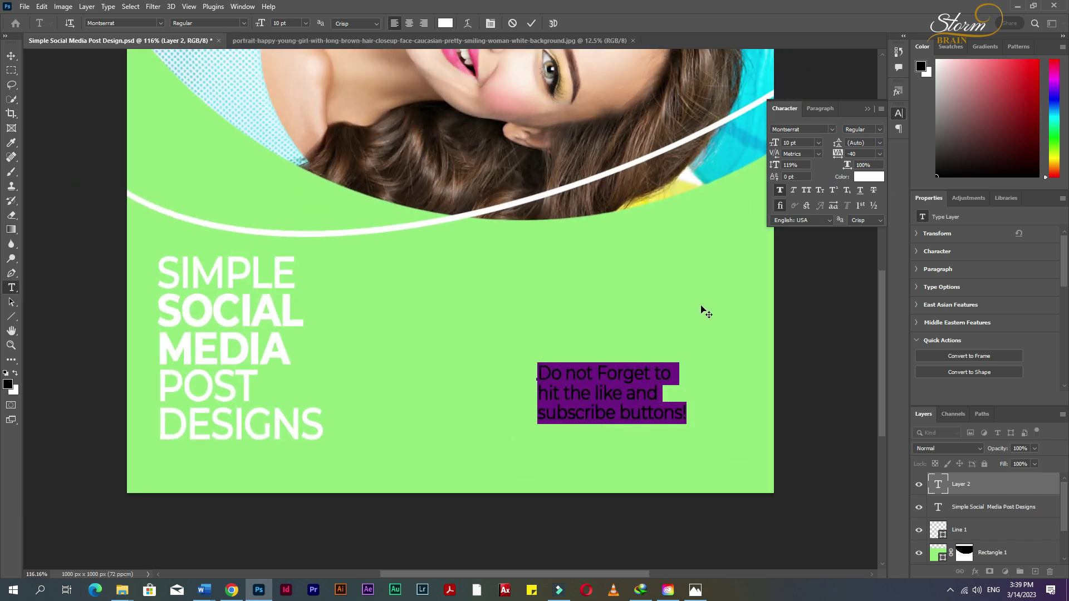
- Change the reminder text's font to Arial and finish editing
left_click(832, 129)
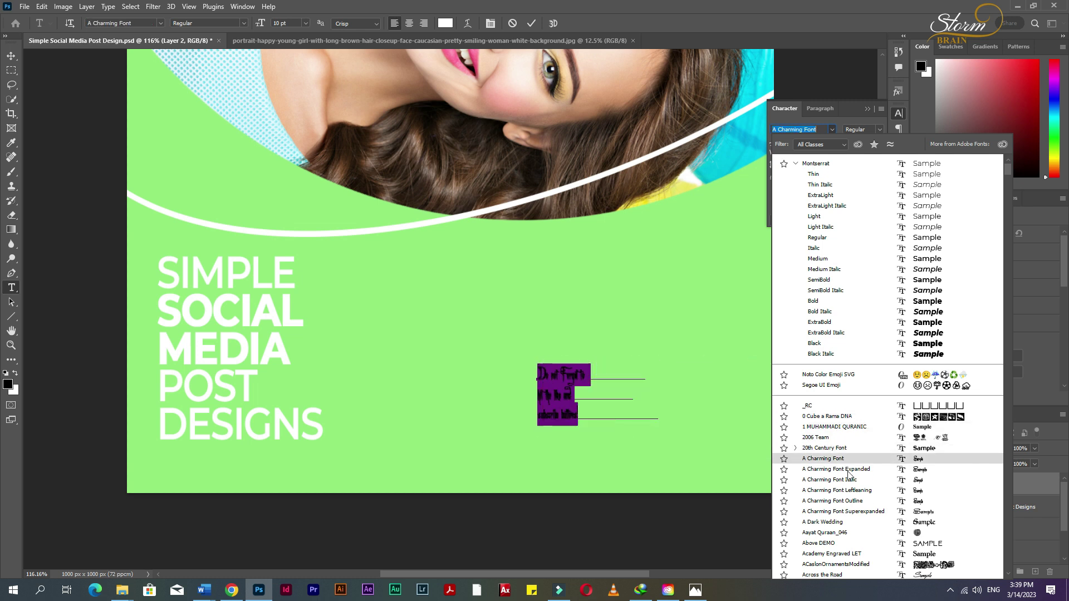
scroll(856, 480, "down", 2)
scroll(855, 479, "down", 5)
scroll(857, 473, "down", 5)
scroll(860, 467, "down", 5)
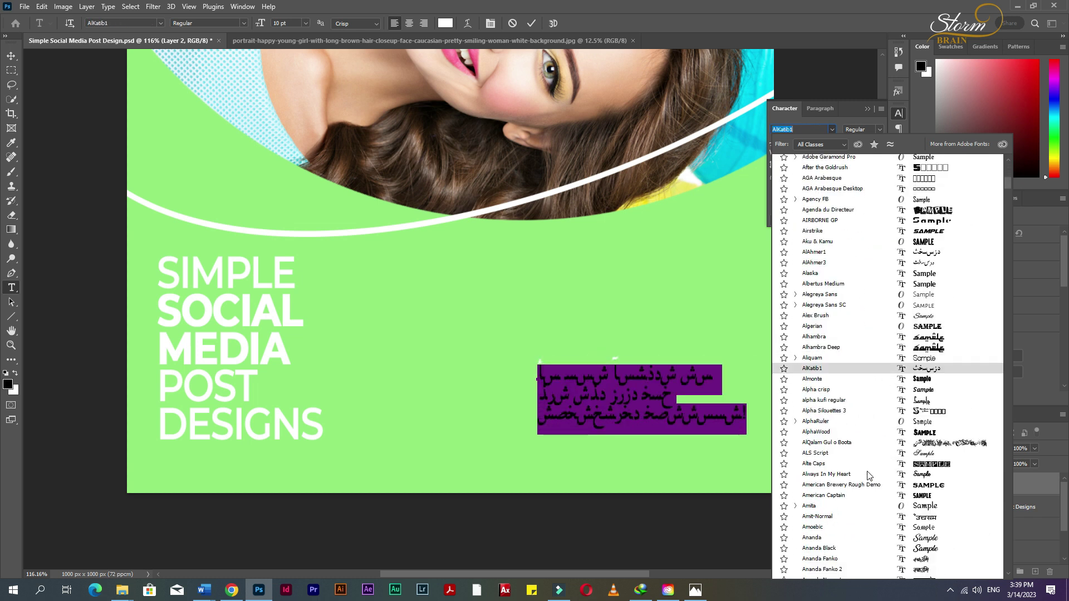
scroll(863, 463, "down", 3)
scroll(865, 464, "down", 4)
scroll(867, 465, "down", 4)
scroll(869, 466, "down", 3)
scroll(872, 471, "down", 3)
scroll(874, 471, "down", 3)
scroll(874, 472, "down", 3)
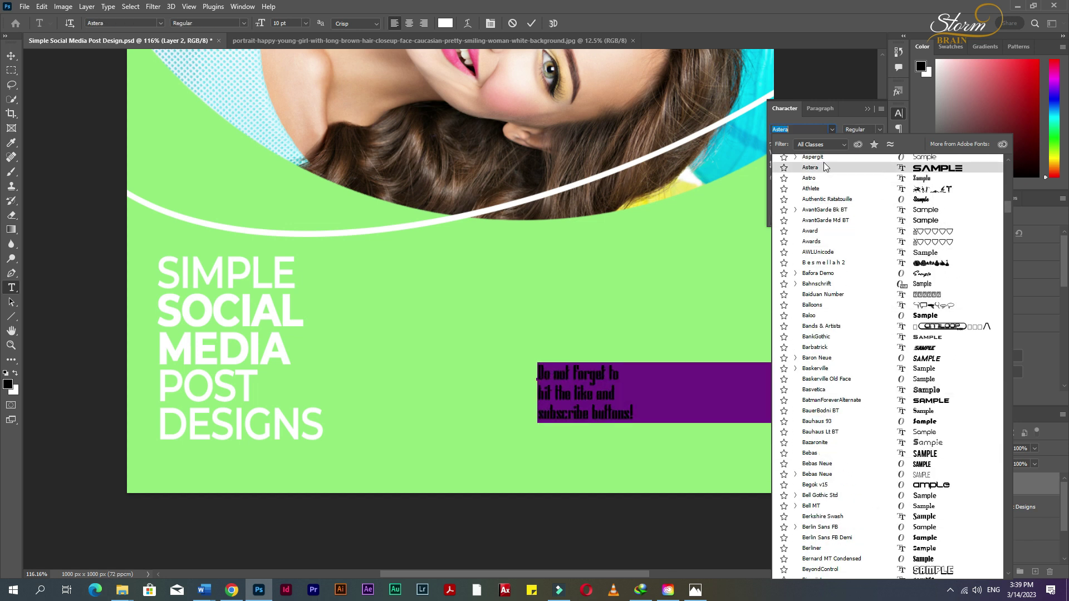
scroll(824, 162, "up", 1)
scroll(820, 209, "up", 2)
scroll(814, 225, "up", 1)
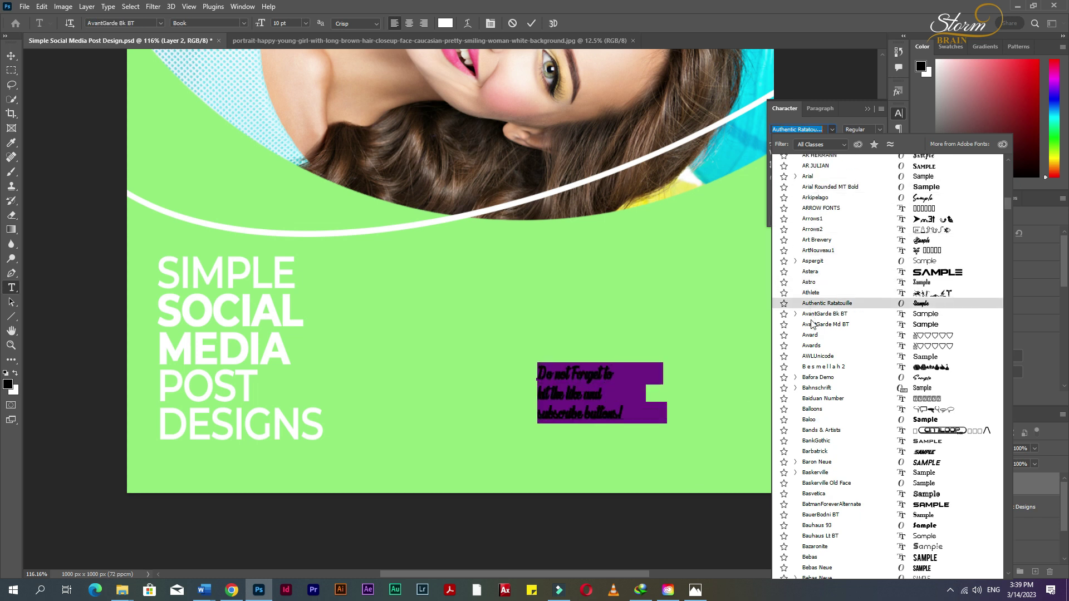
scroll(813, 328, "up", 1)
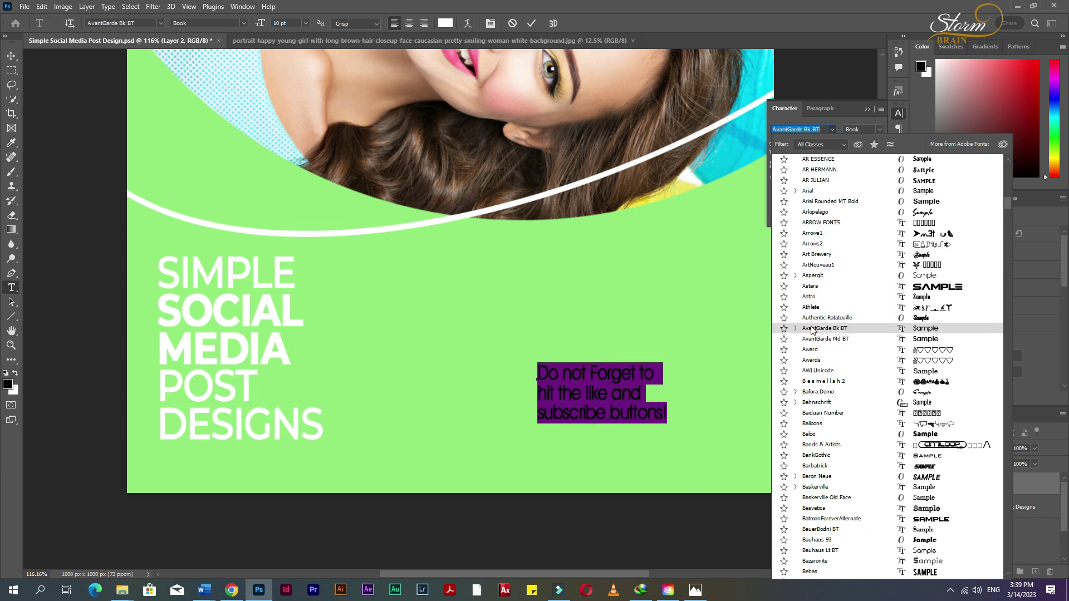
left_click(810, 191)
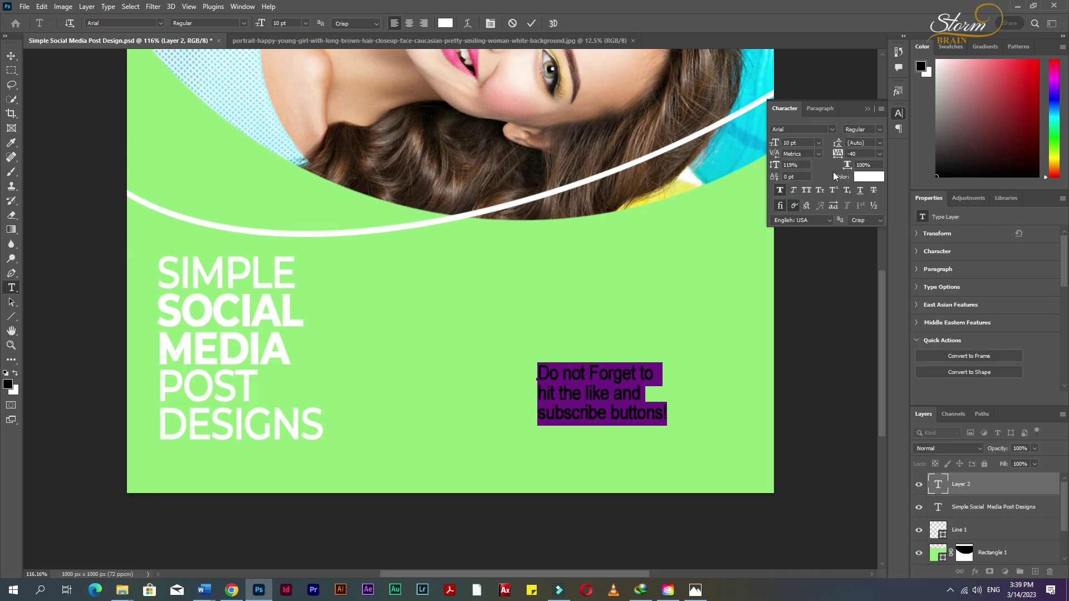
left_click(12, 56)
- Turn off Faux Bold, set tracking to 0, and move the reminder level with the MEDIA line
left_click(781, 190)
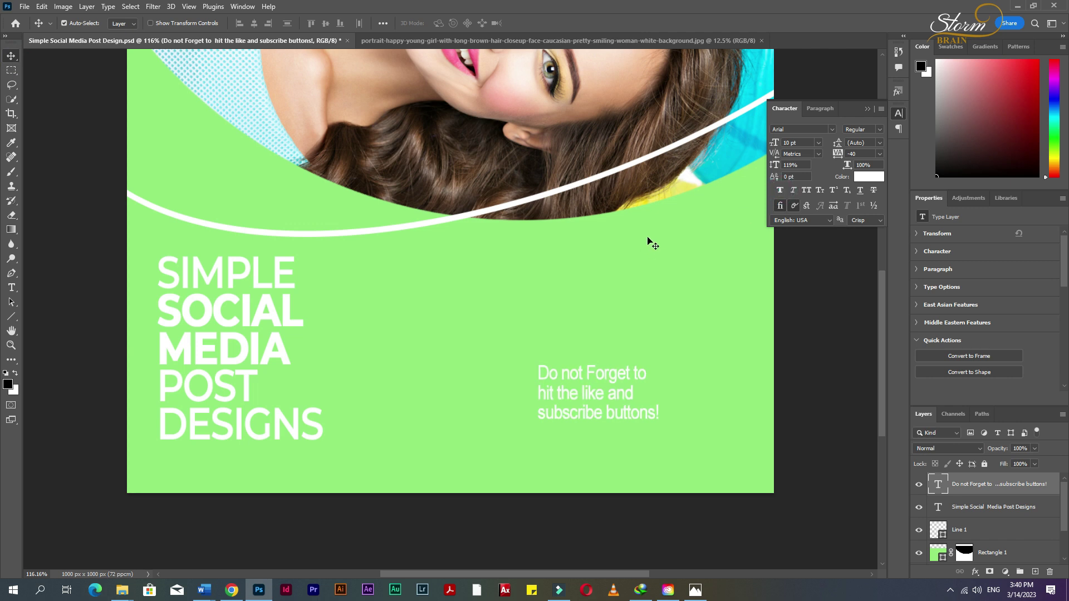
left_click_drag(598, 399, 599, 360)
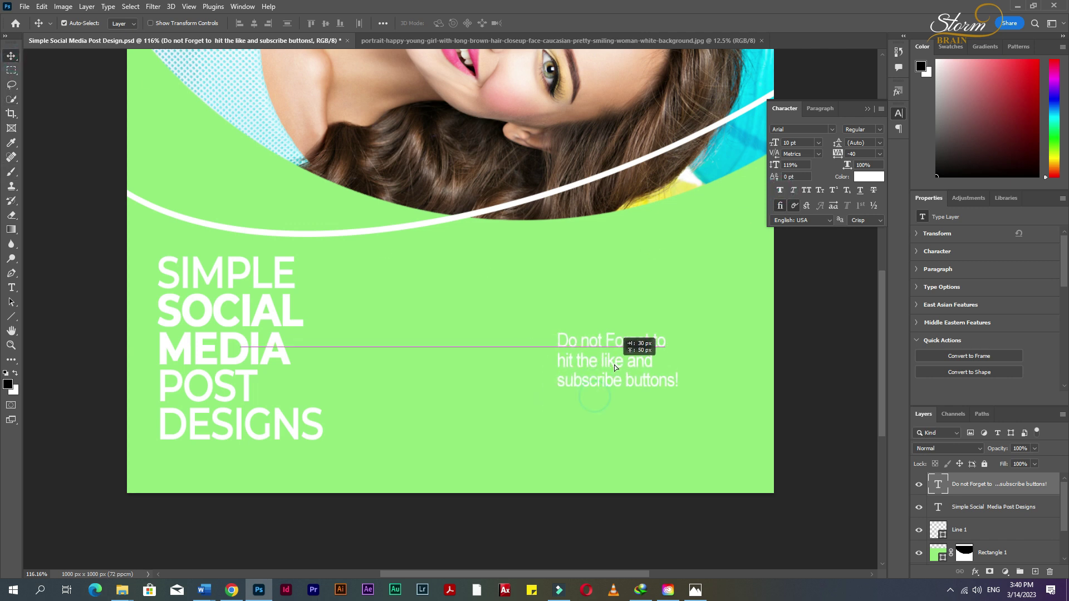
left_click(880, 154)
left_click(866, 217)
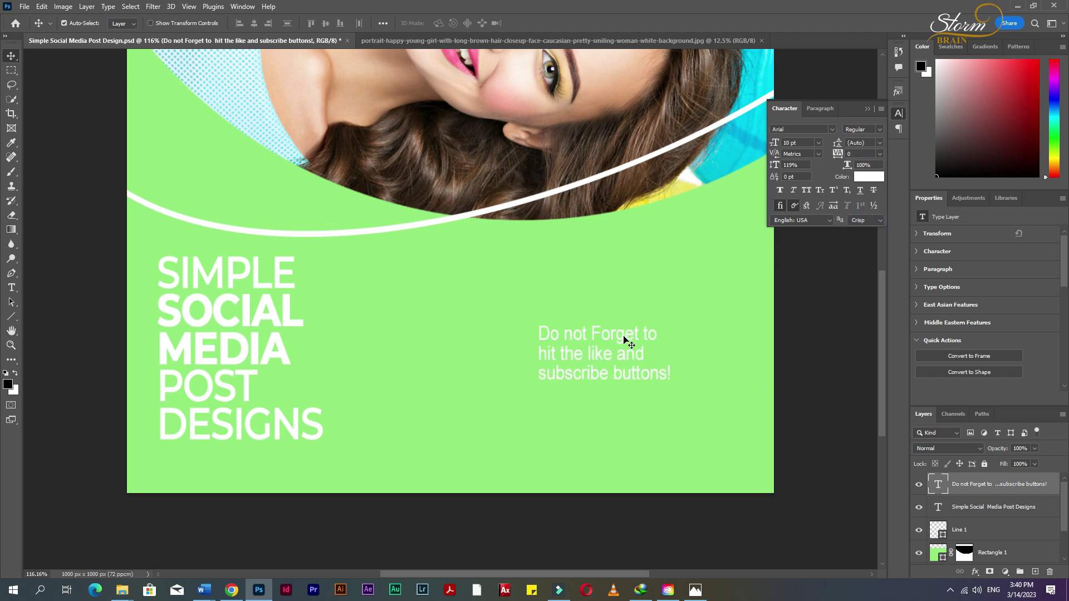
left_click_drag(615, 335, 657, 375)
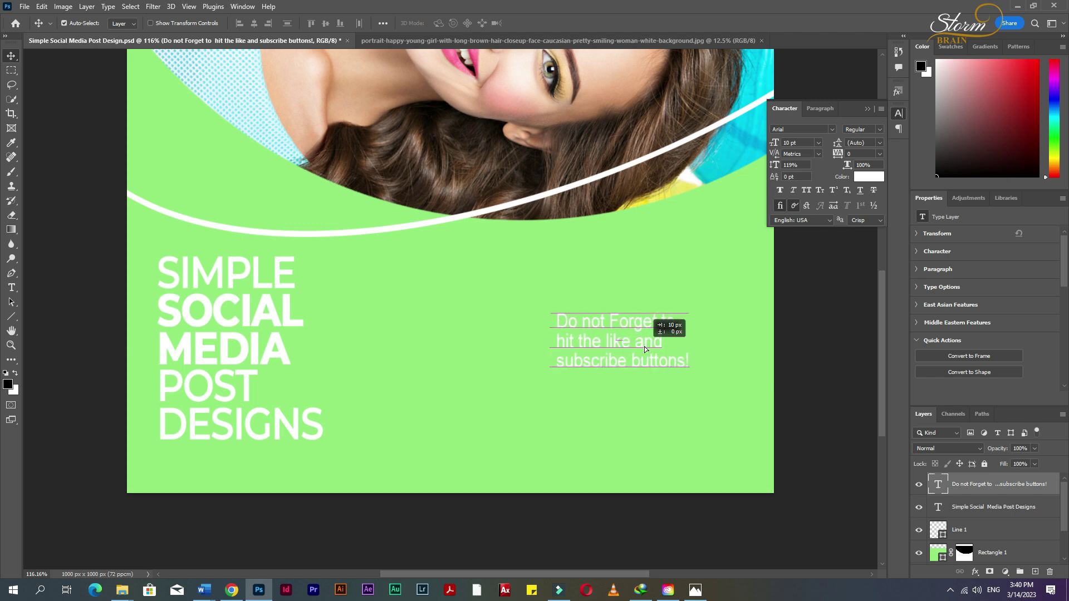
left_click_drag(657, 375, 665, 370)
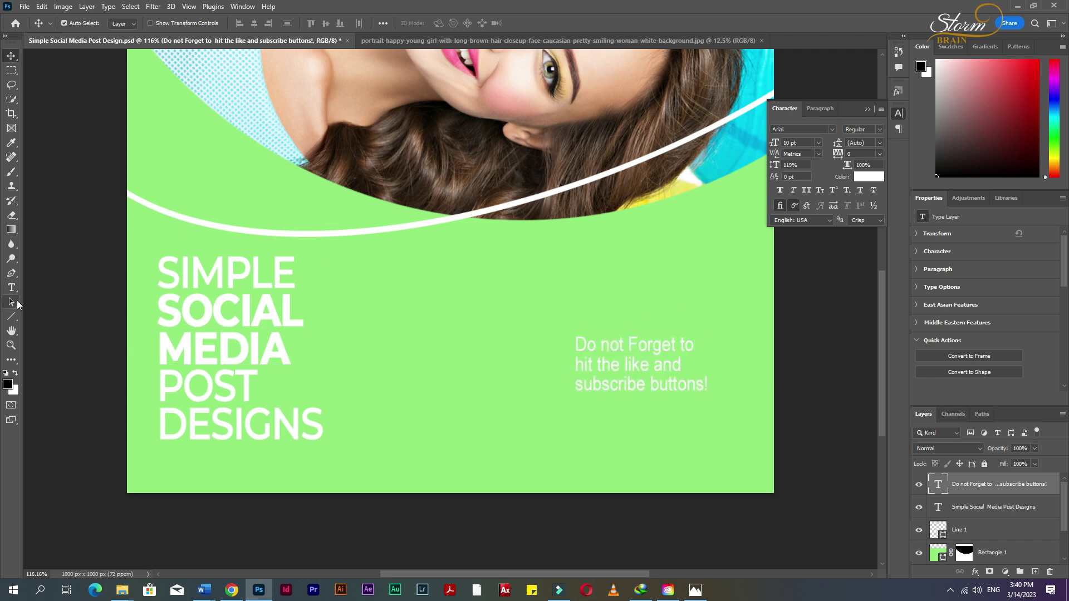
- Draw a rectangle under the reminder text and widen it to about 345 × 62 px
right_click(13, 315)
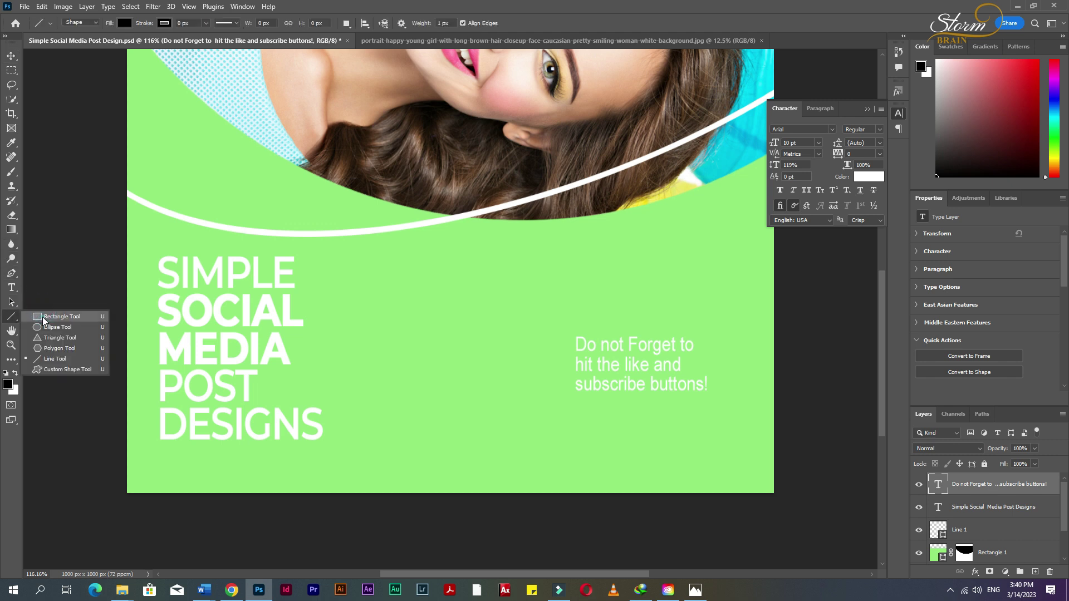
left_click(50, 316)
left_click_drag(561, 411, 722, 449)
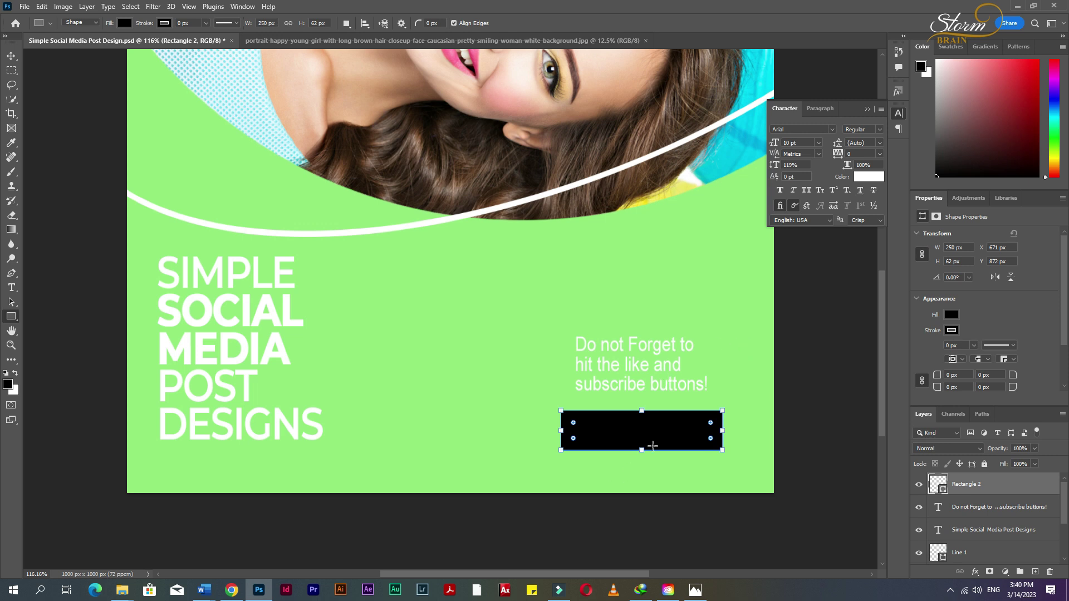
left_click(11, 56)
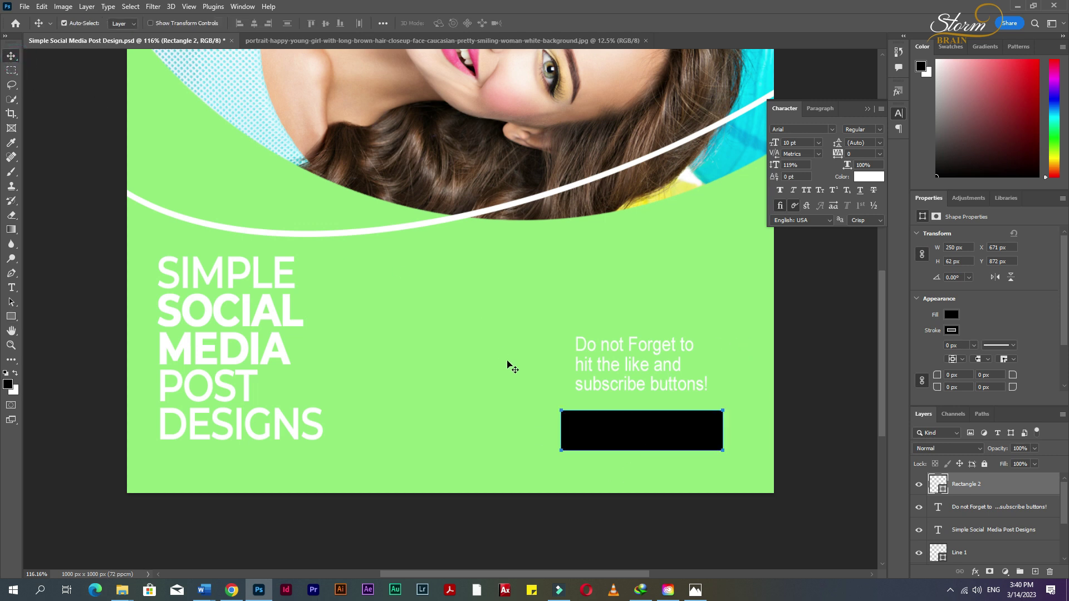
left_click_drag(638, 434, 595, 434)
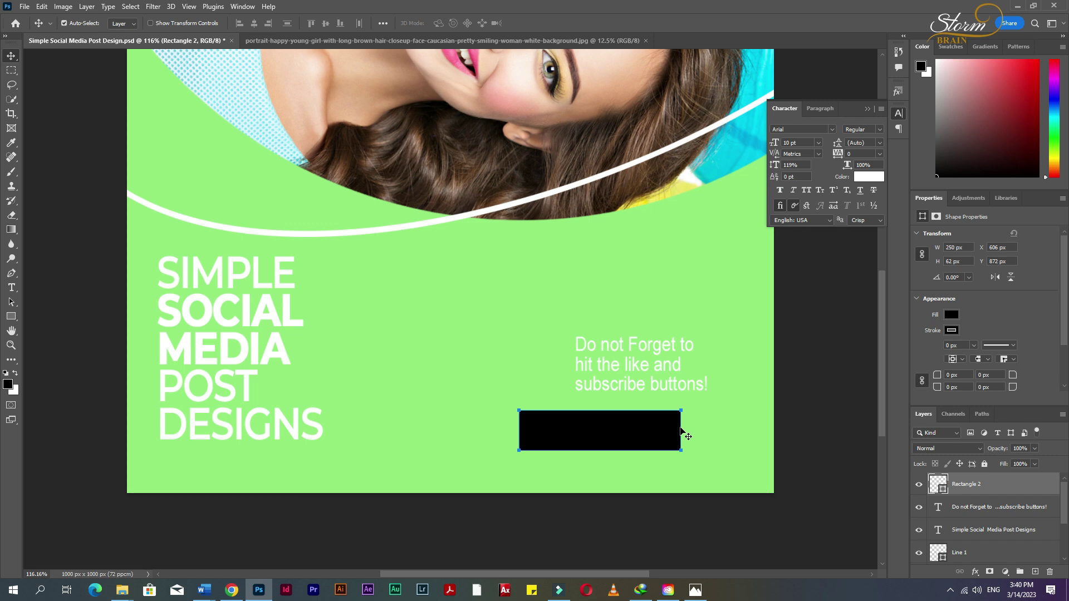
key("ctrl+t")
left_click_drag(682, 428, 744, 431)
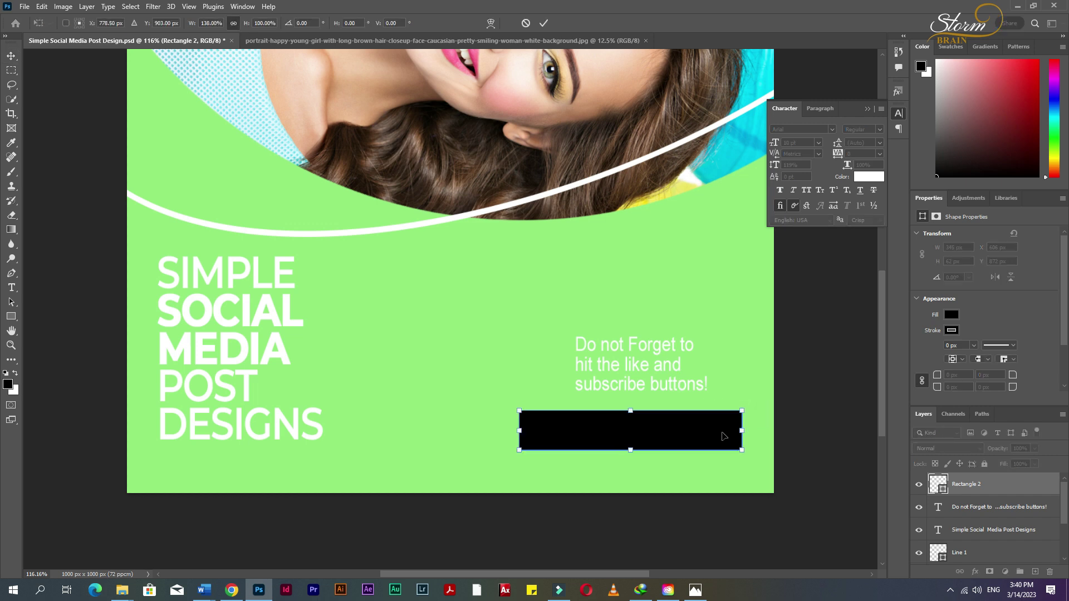
key("Return")
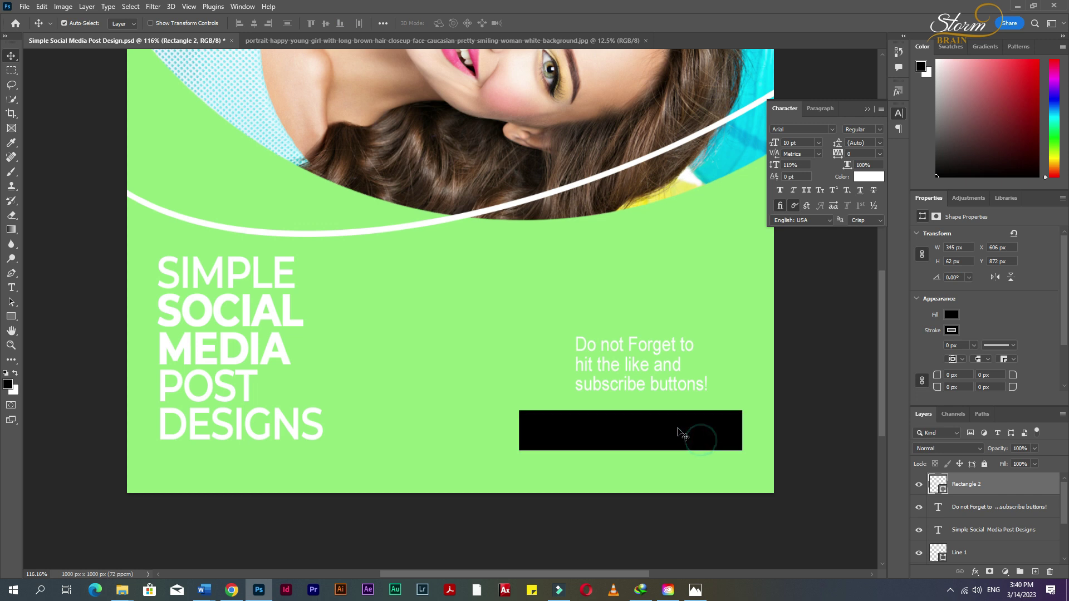
- Fill Rectangle 2 with white
double_click(941, 488)
left_click_drag(758, 181, 718, 117)
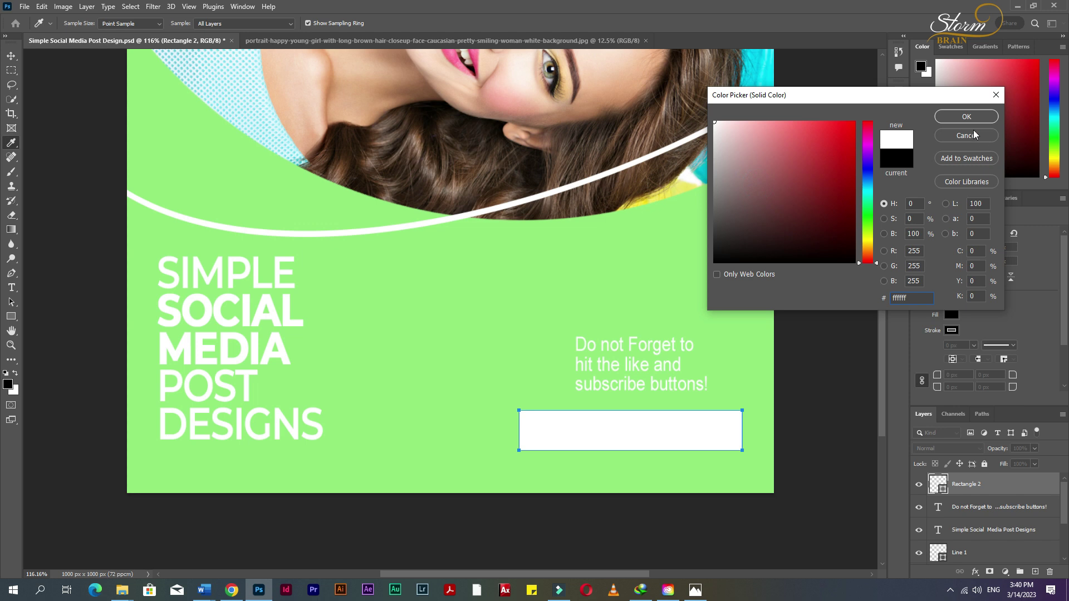
left_click(965, 118)
- Duplicate the headline to its right and retype the copy as 'MAKE IT SIMPLE'
key("t")
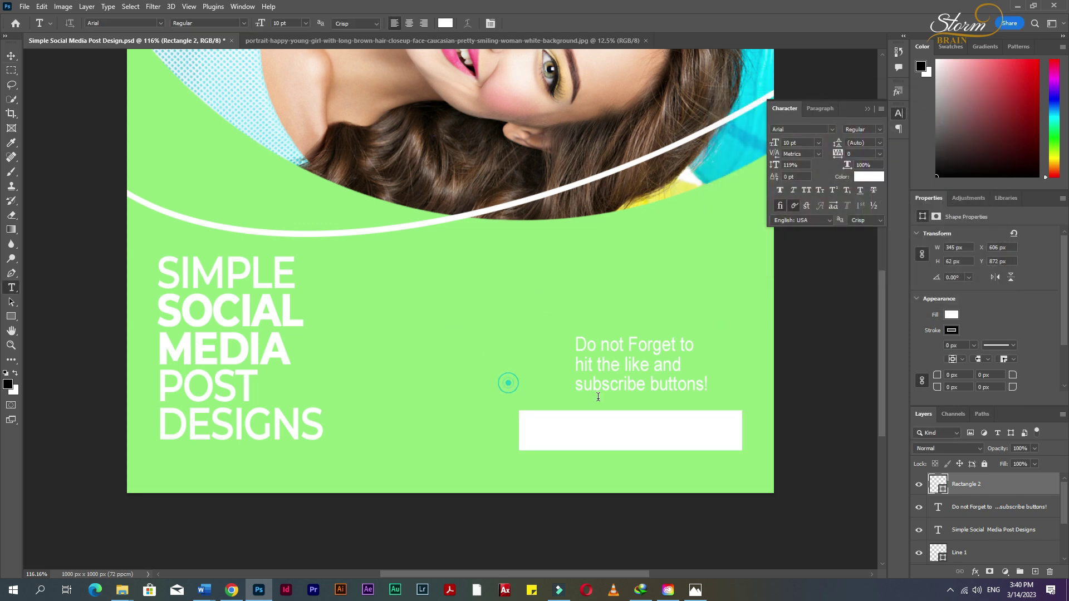
left_click(507, 383)
type("Mak")
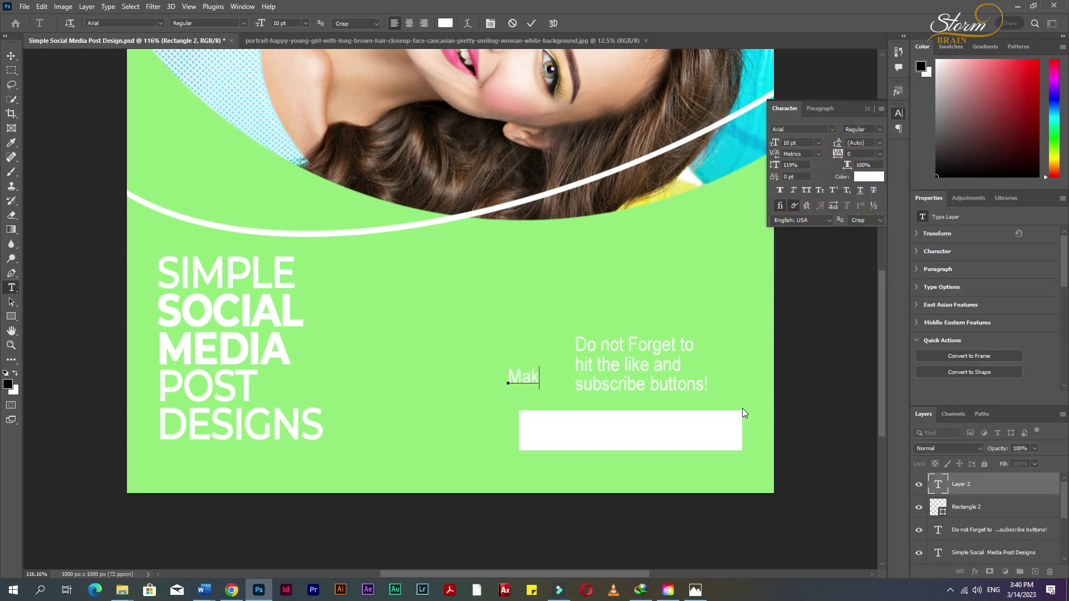
key("BackSpace")
key("BackSpace")
key("BackSpace")
key("Escape")
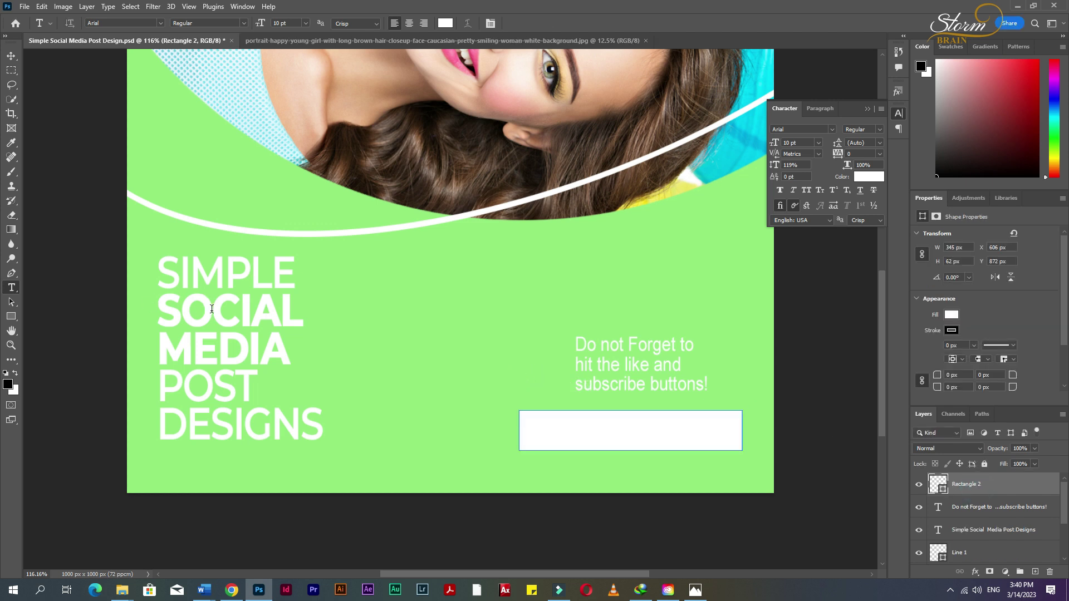
key("v")
left_click_drag(220, 312, 513, 313)
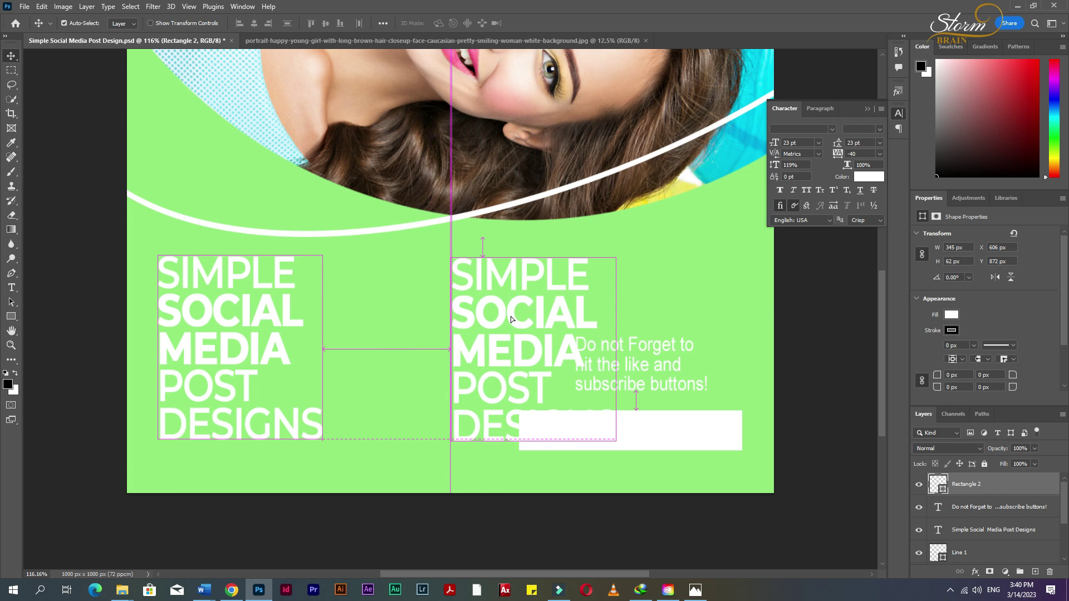
key("t")
left_click(510, 317)
key("ctrl+a")
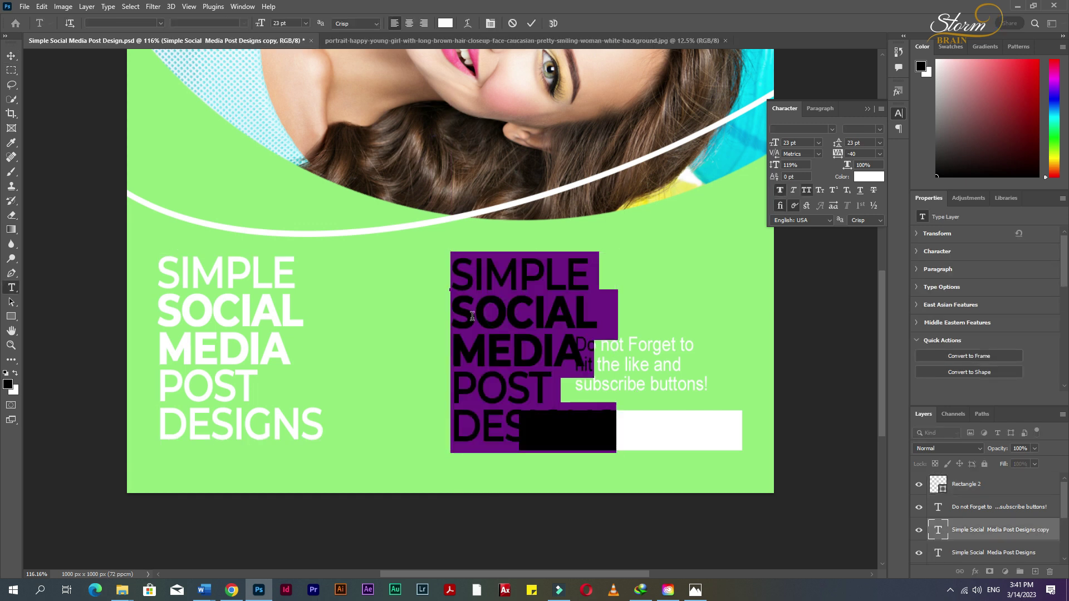
type("MAKE IT SI")
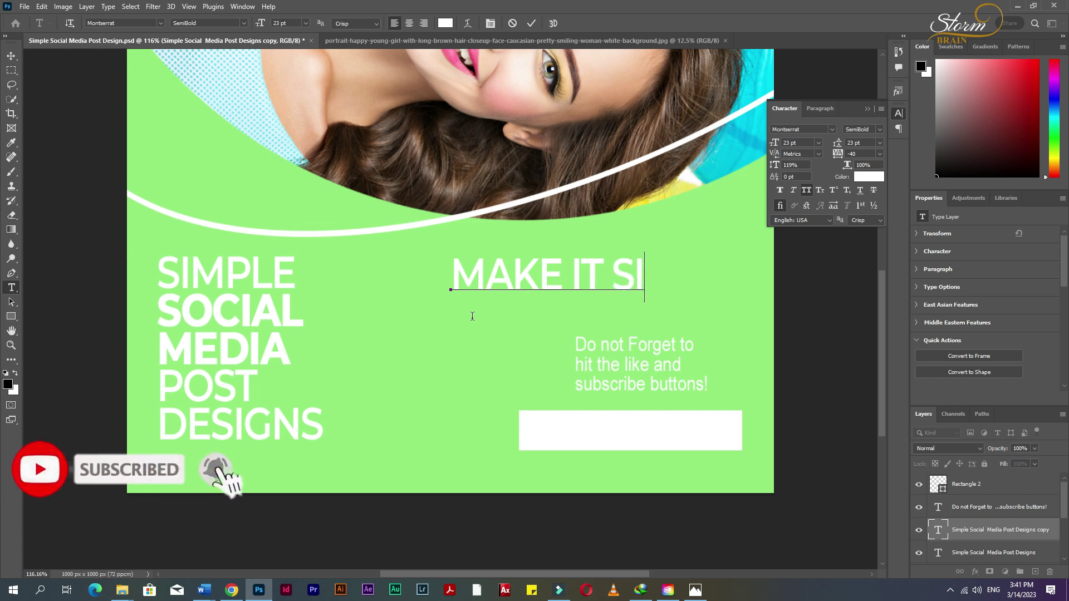
type("MPLE")
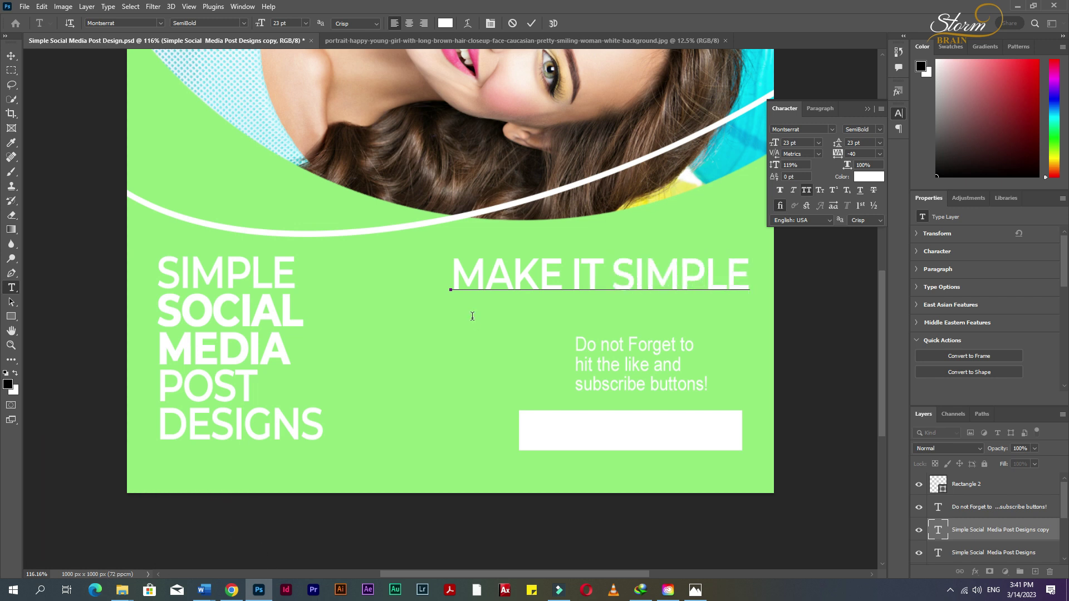
left_click(11, 56)
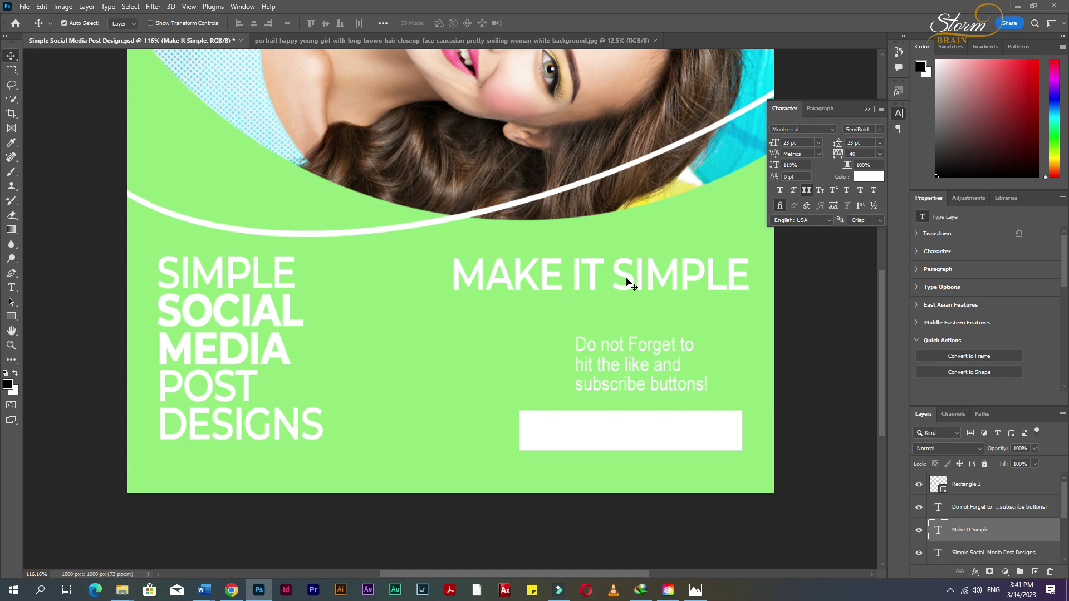
- Colour the MAKE IT SIMPLE text with green sampled from the background
double_click(941, 537)
left_click(869, 177)
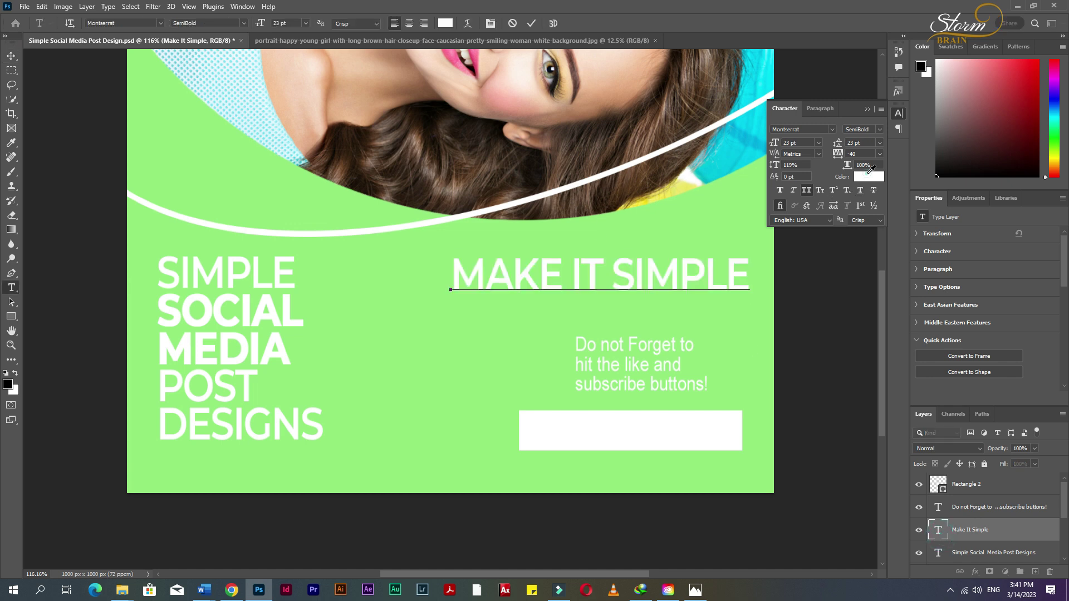
left_click(423, 309)
left_click(996, 119)
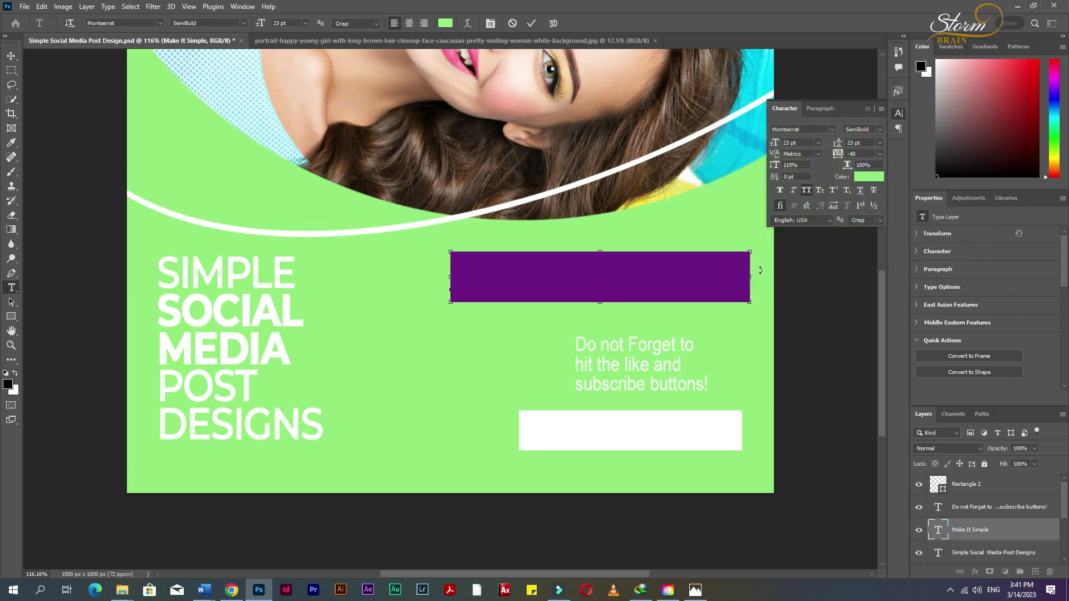
left_click(4, 56)
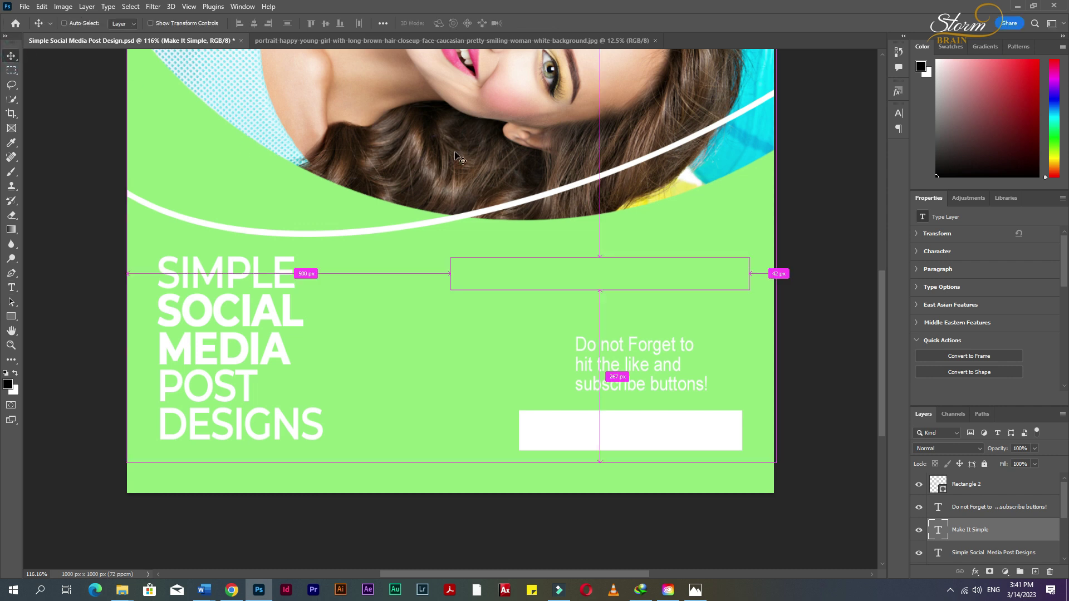
- Move MAKE IT SIMPLE onto the white rectangle and place its layer above it
key("ctrl+t")
mouse_move(671, 298)
left_mouse_down()
mouse_move(714, 441)
mouse_move(699, 443)
left_mouse_up()
key("Return")
left_click_drag(976, 481, 978, 473)
key("ctrl+t")
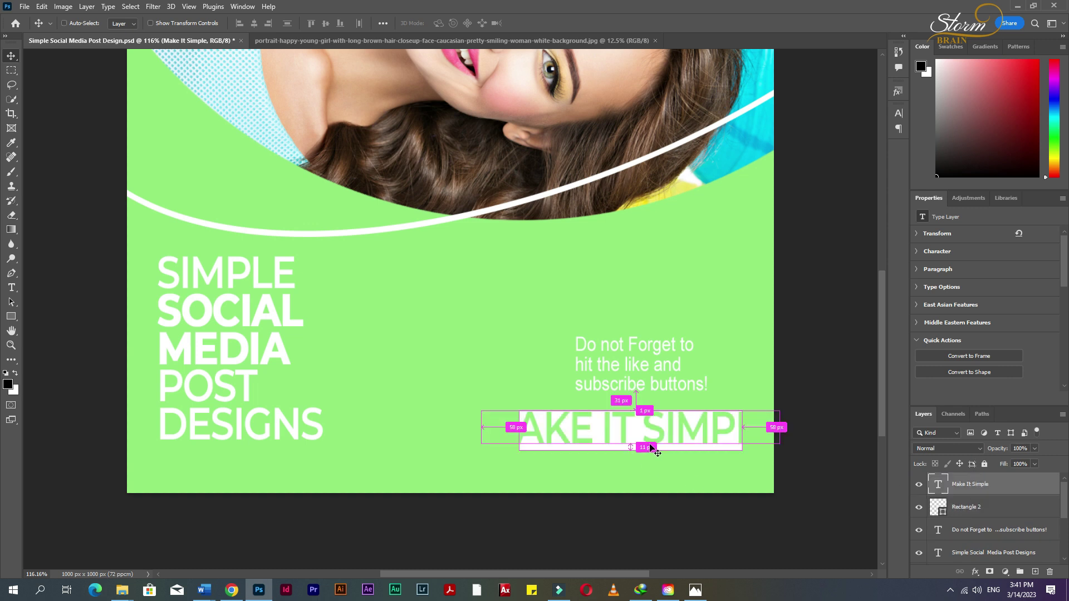
left_click_drag(781, 402, 711, 424)
key("ctrl+z")
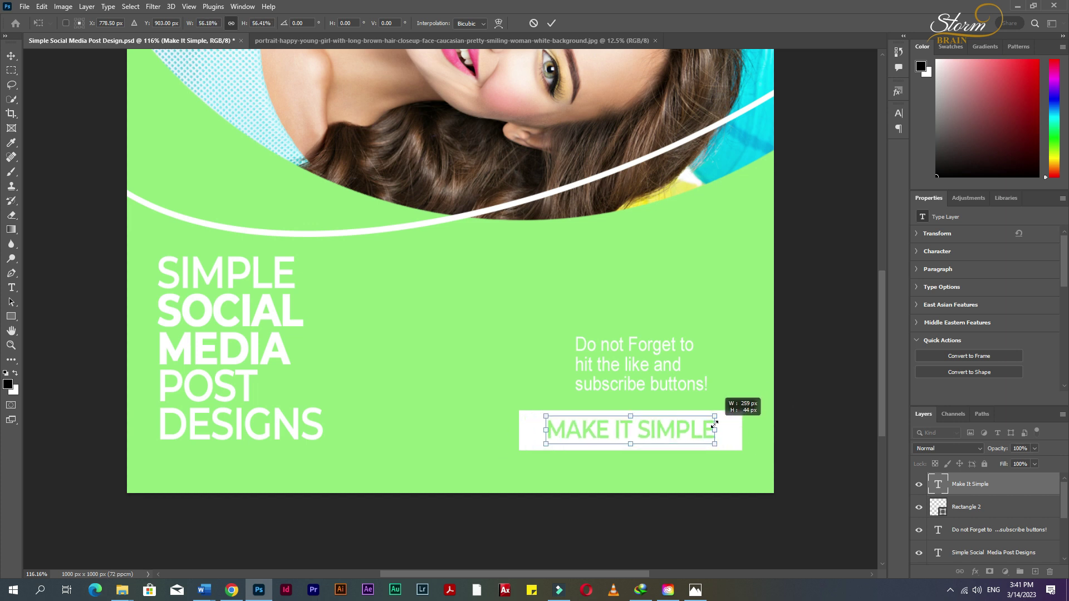
scroll(667, 452, "up", 3)
scroll(667, 452, "up", 1)
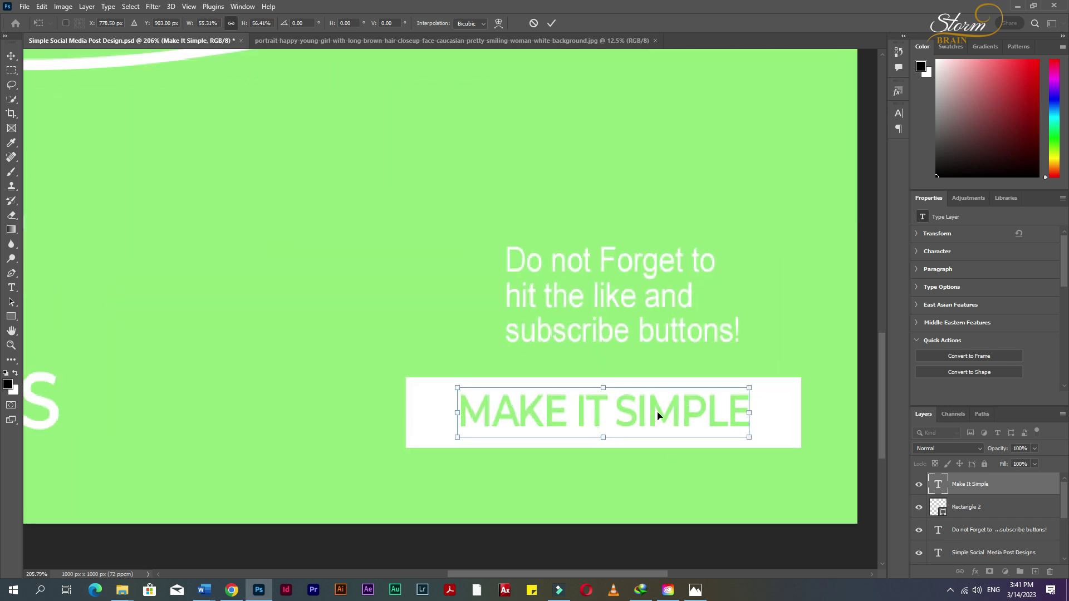
key("Return")
- Apply Faux Bold to the MAKE IT SIMPLE text
key("t")
left_click(647, 412)
key("ctrl+a")
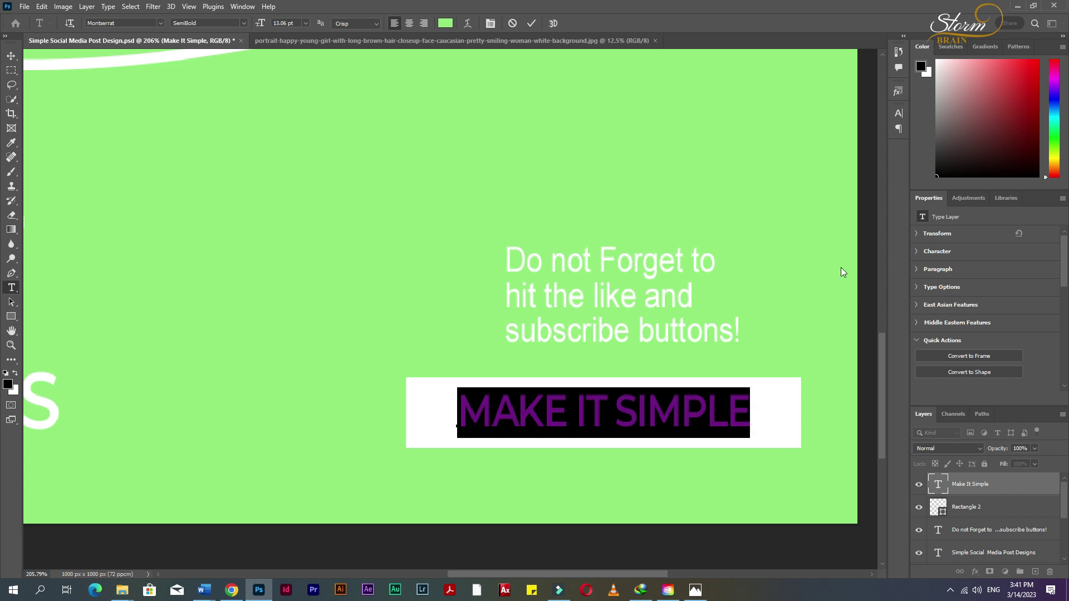
left_click(899, 113)
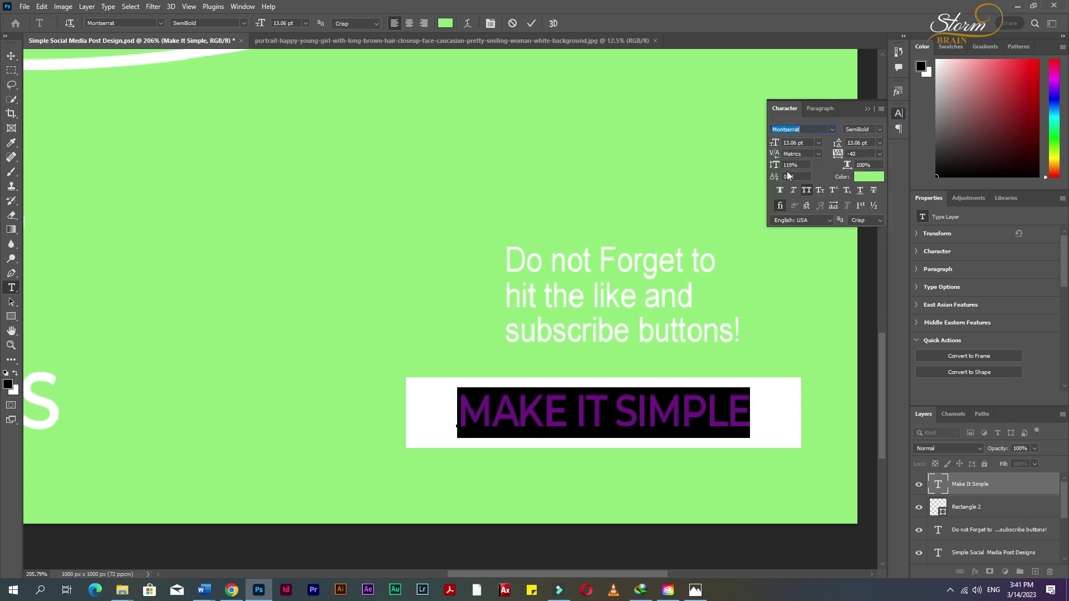
left_click(780, 191)
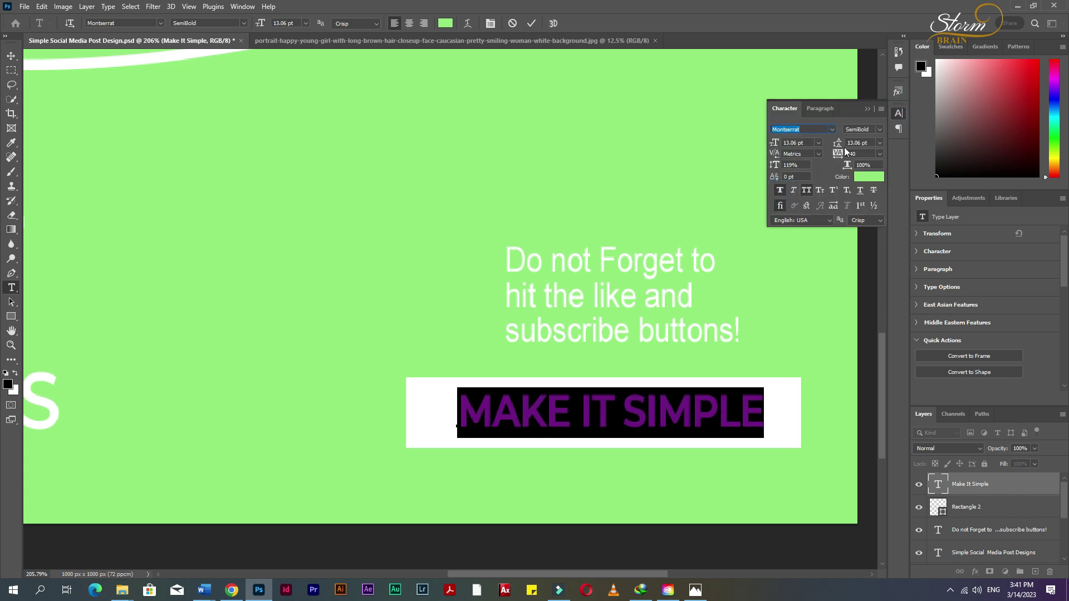
- Set MAKE IT SIMPLE to the Bold font style
left_click(879, 129)
left_click(866, 249)
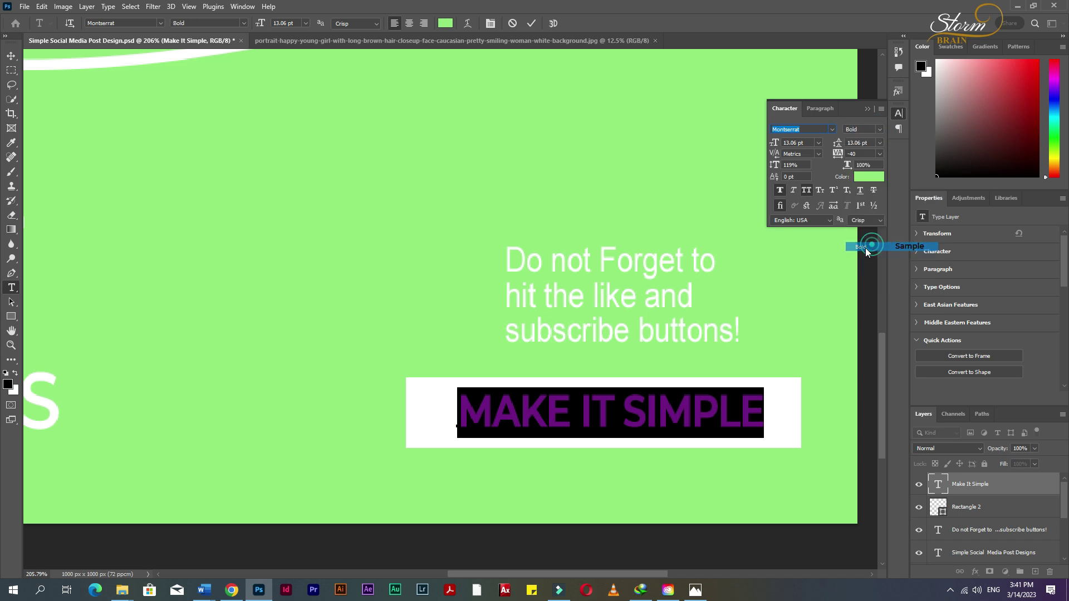
left_click(15, 58)
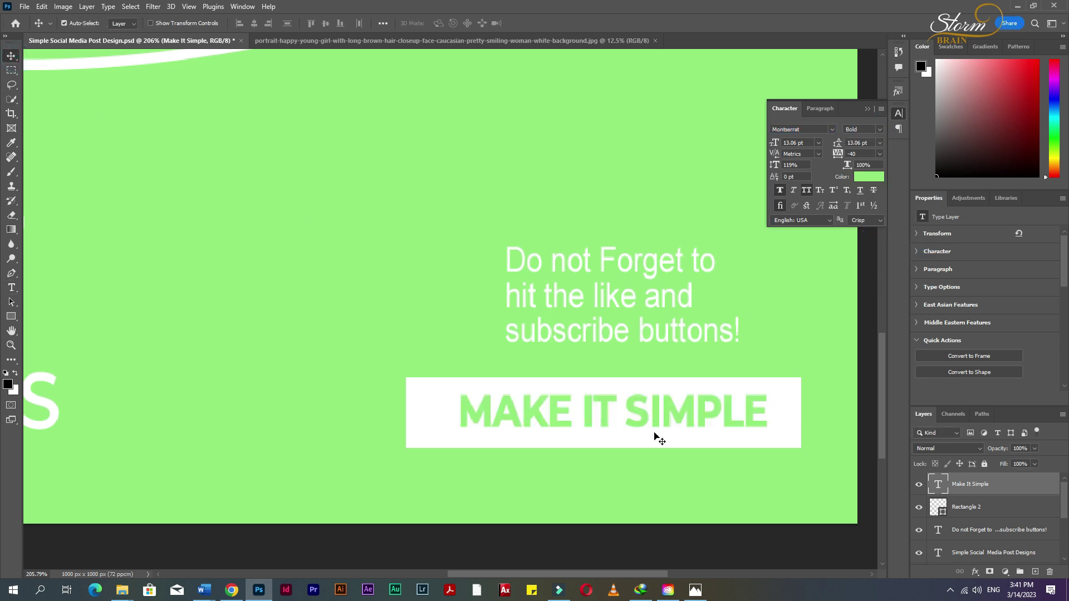
- Centre MAKE IT SIMPLE horizontally on Rectangle 2
left_click_drag(602, 409, 602, 413)
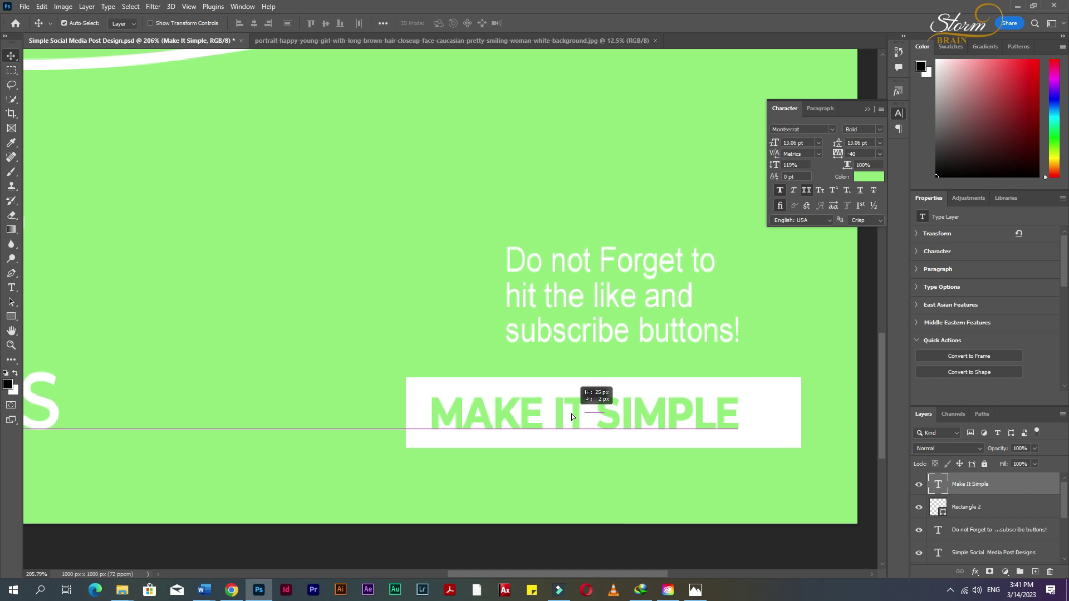
left_click(791, 441, "shift")
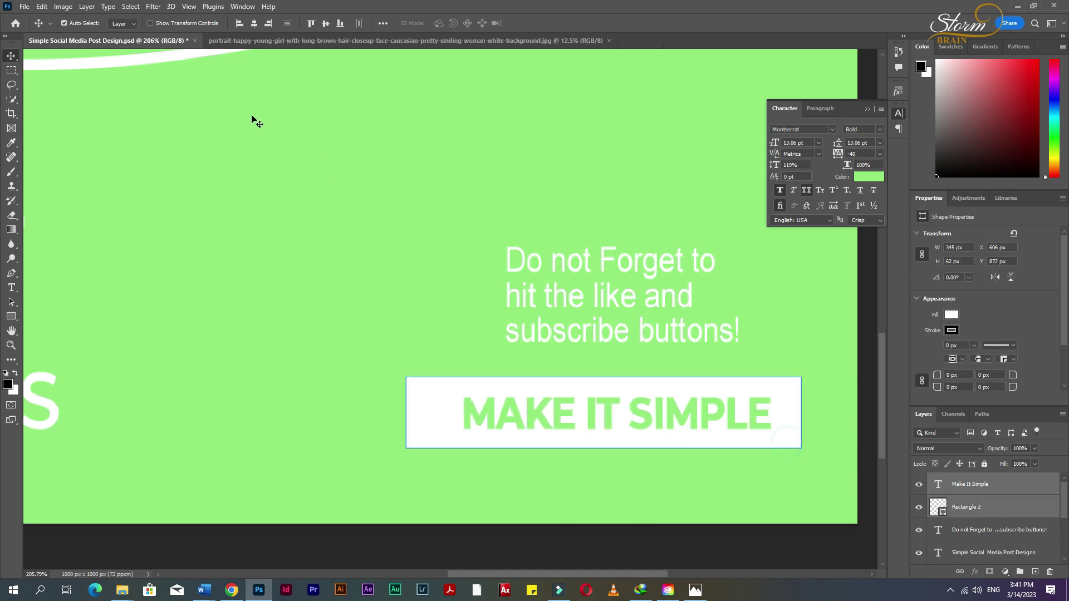
left_click(255, 24)
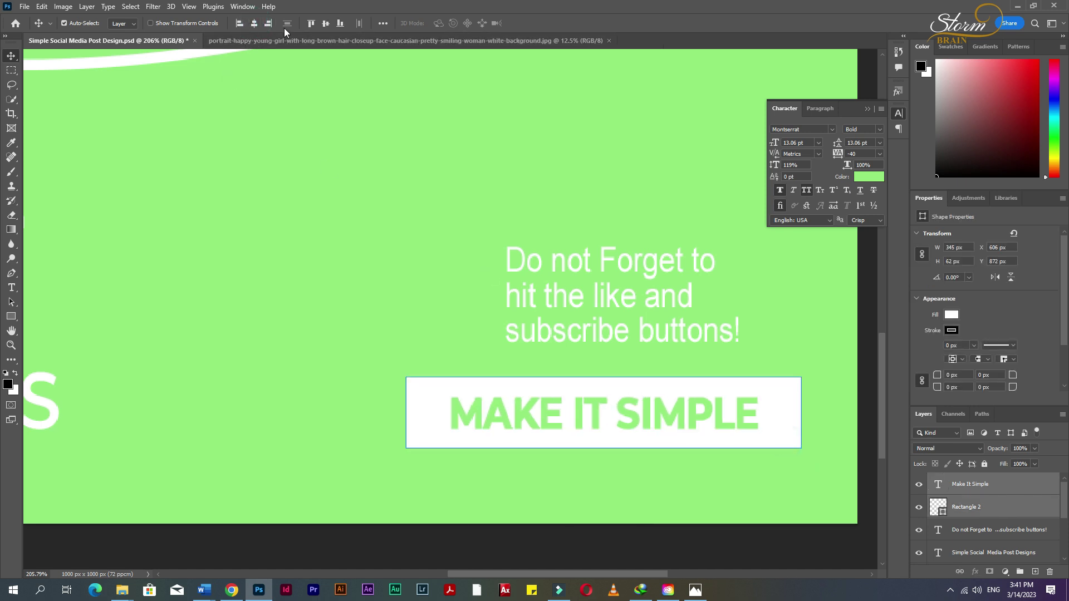
scroll(691, 411, "down", 2)
scroll(692, 410, "down", 3)
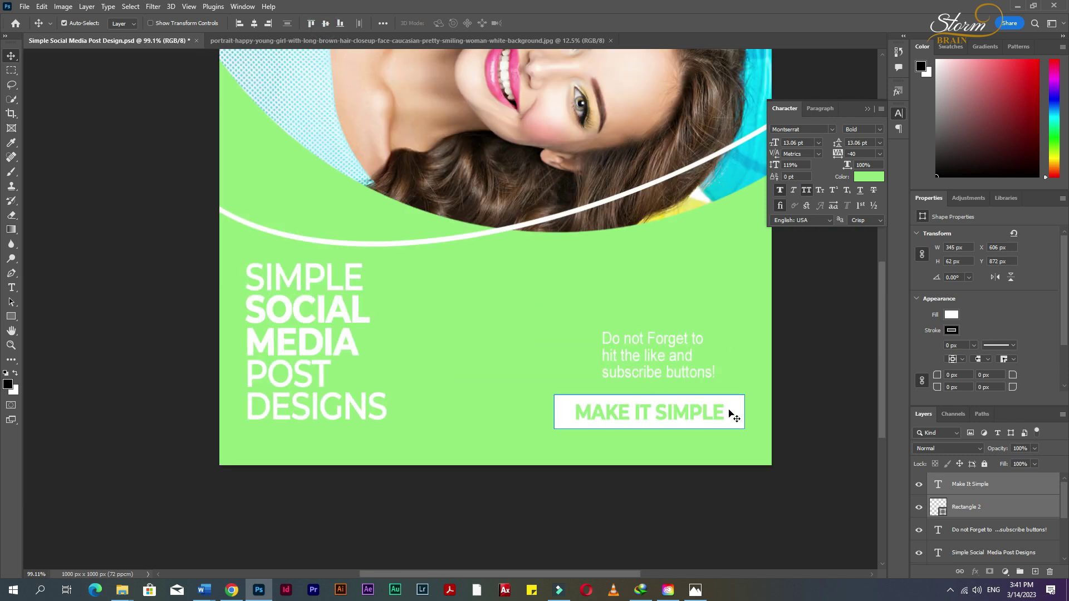
left_click(737, 422)
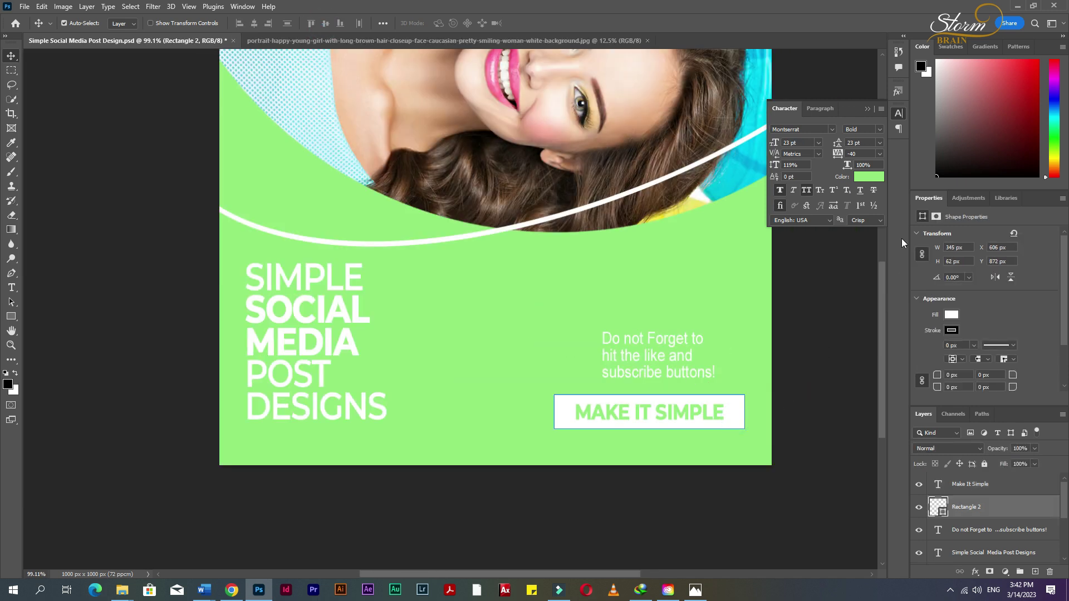
scroll(727, 421, "up", 2)
scroll(730, 413, "up", 1)
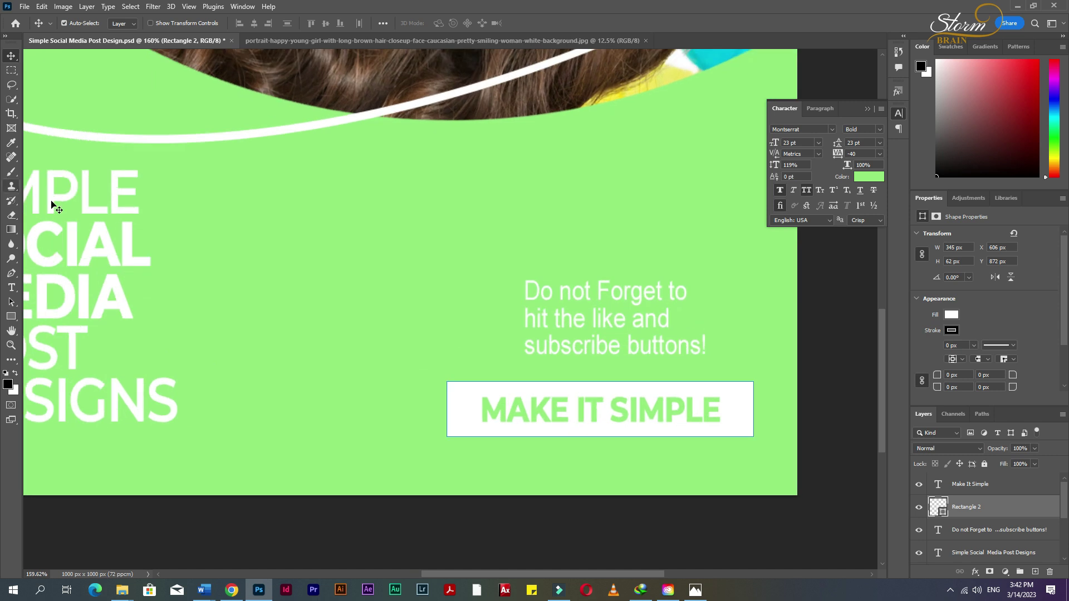
- Try an 18 px button corner radius and move the reminder left and down beside the button
left_click(11, 316)
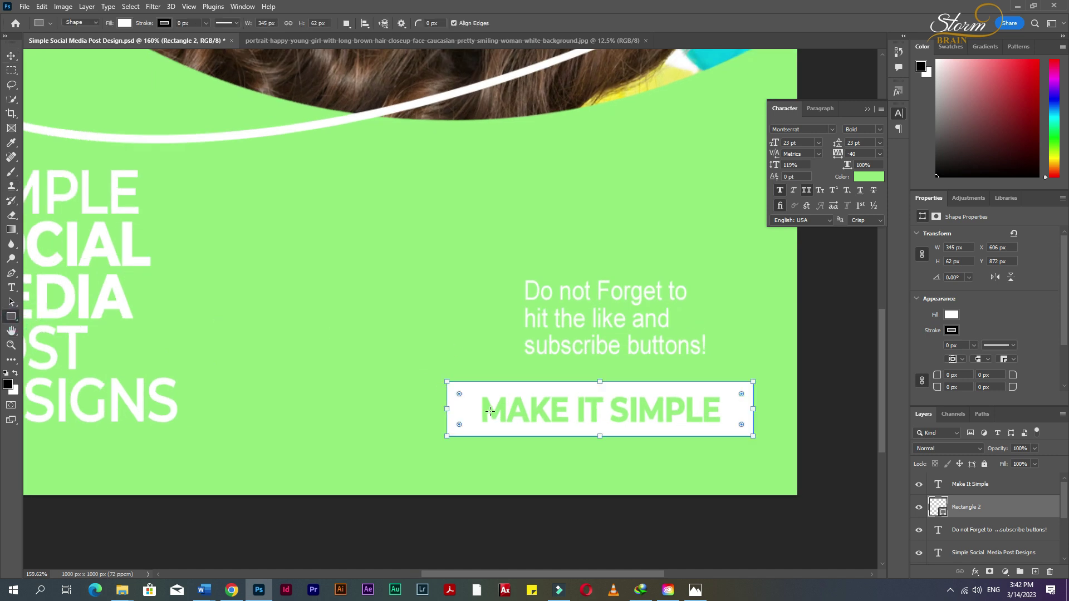
left_click_drag(458, 394, 463, 398)
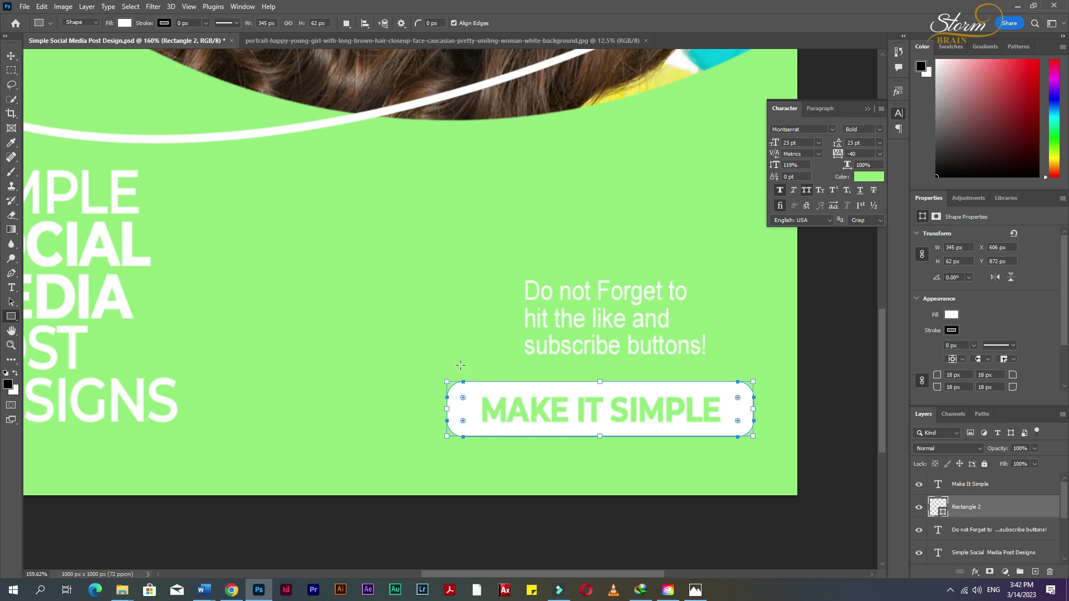
left_click(11, 56)
left_click(359, 376, "ctrl")
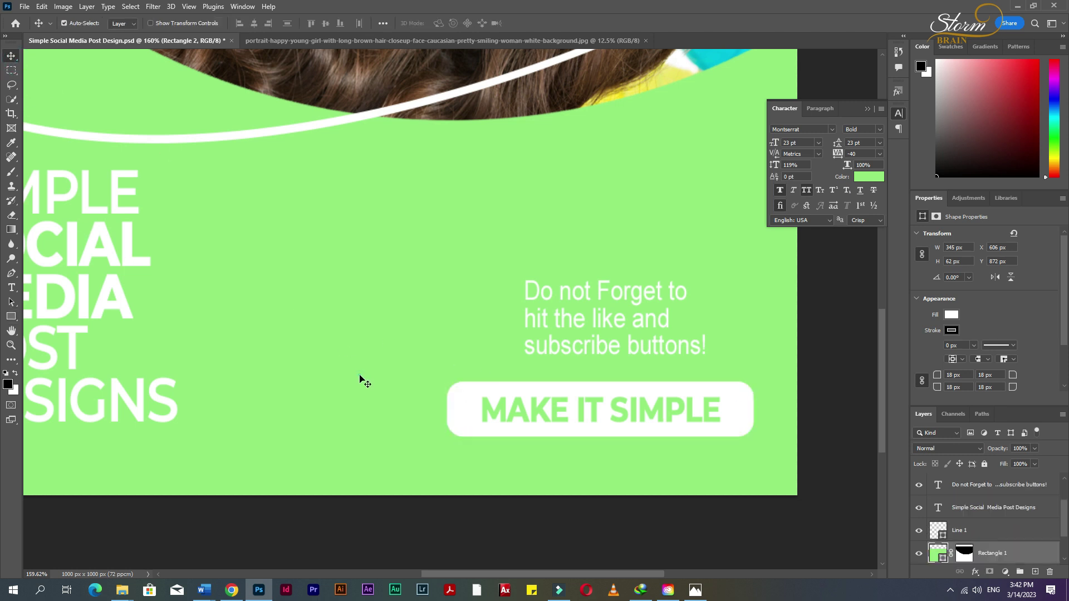
left_click_drag(566, 349, 486, 364)
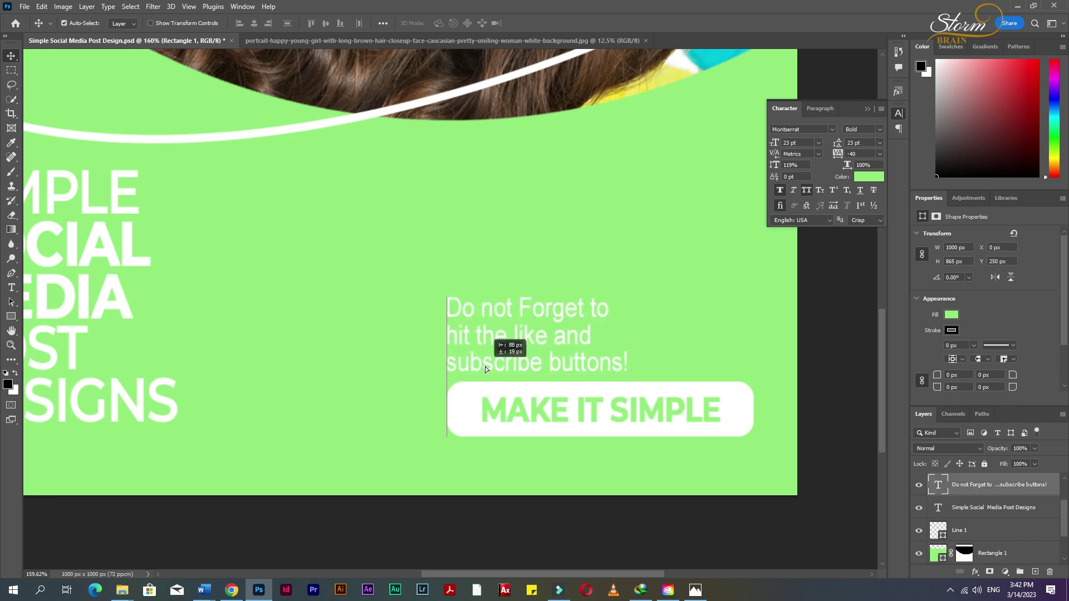
- Reset the button's corner radius to 0 px for square corners
left_click(503, 388)
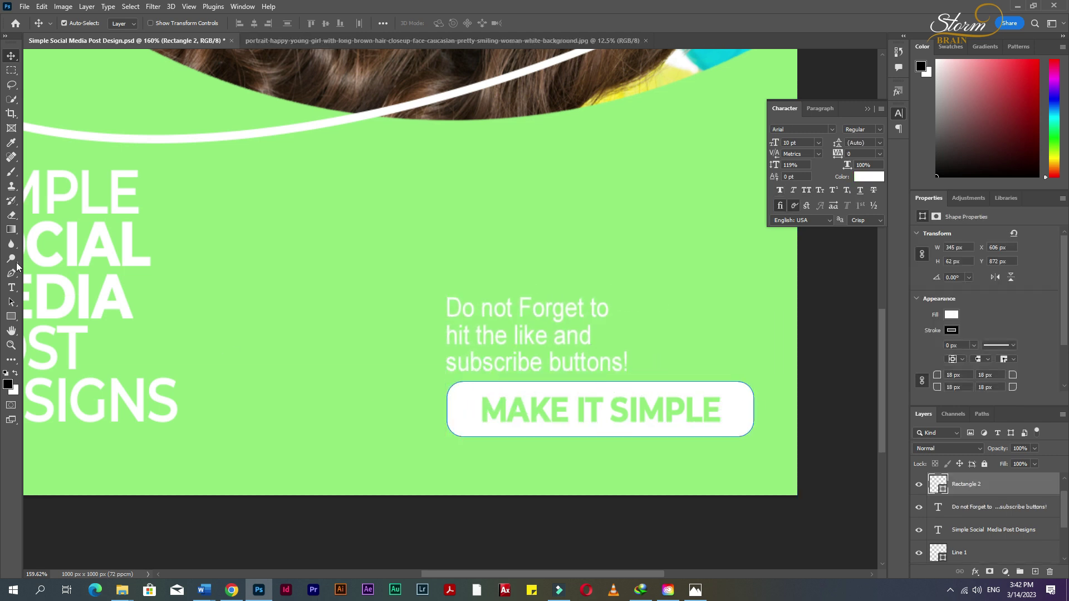
key("u")
left_click_drag(463, 399, 440, 379)
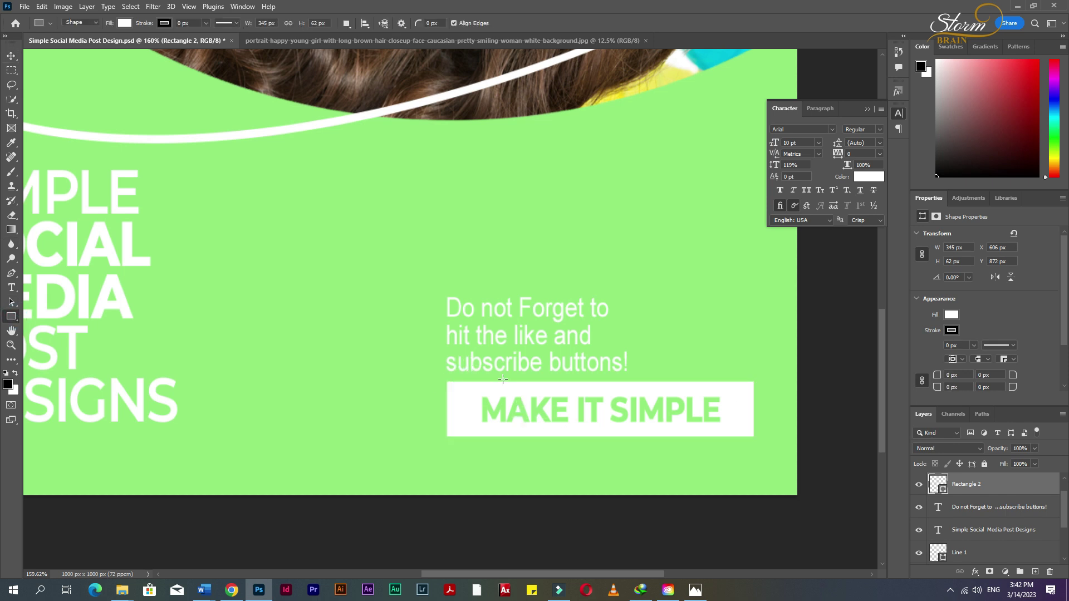
scroll(470, 388, "down", 5)
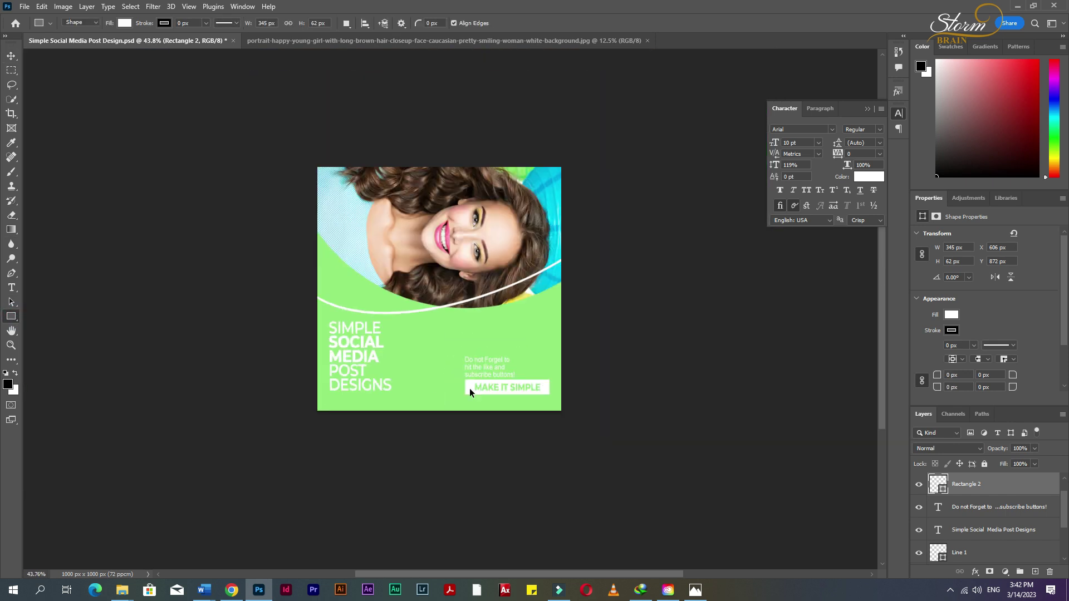
- Collapse the Character panel and fit the whole post on screen
left_click(867, 108)
key("z")
right_click(342, 336)
left_click(372, 344)
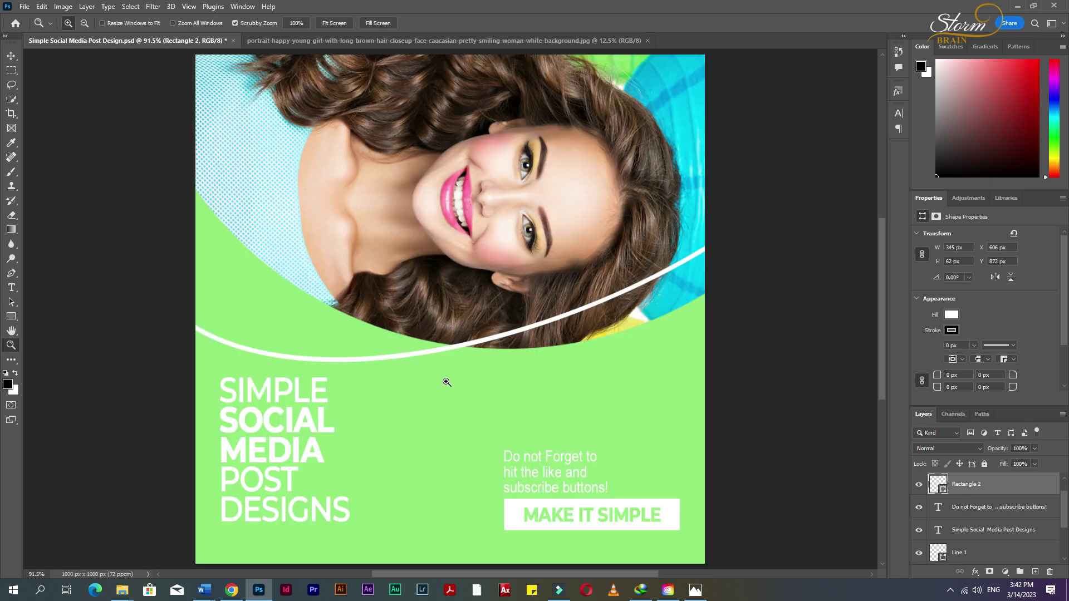
left_click(11, 57)
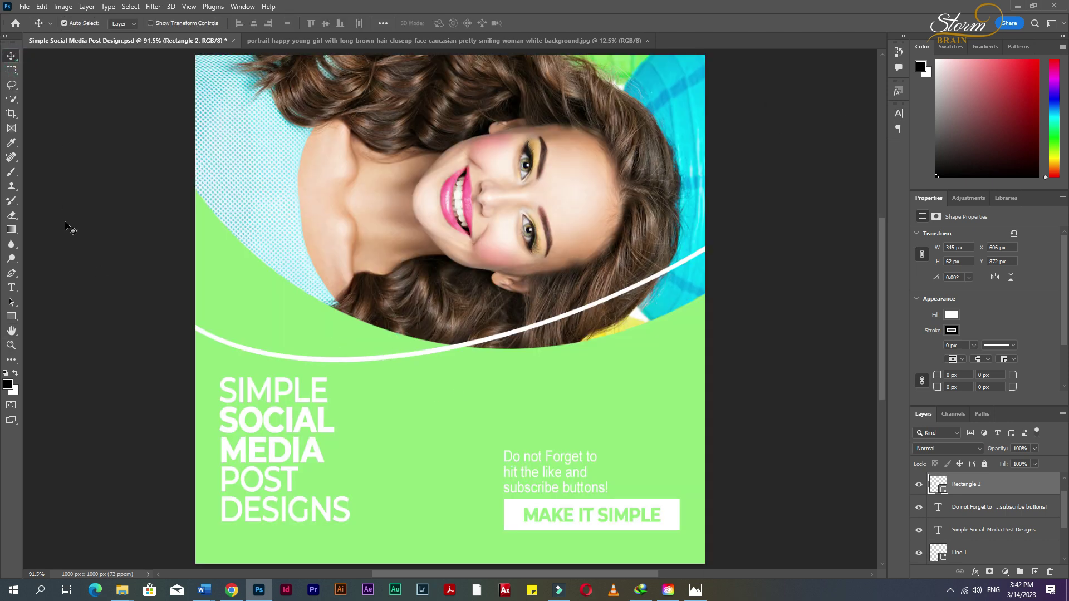
left_click(104, 300)
scroll(320, 468, "down", 2)
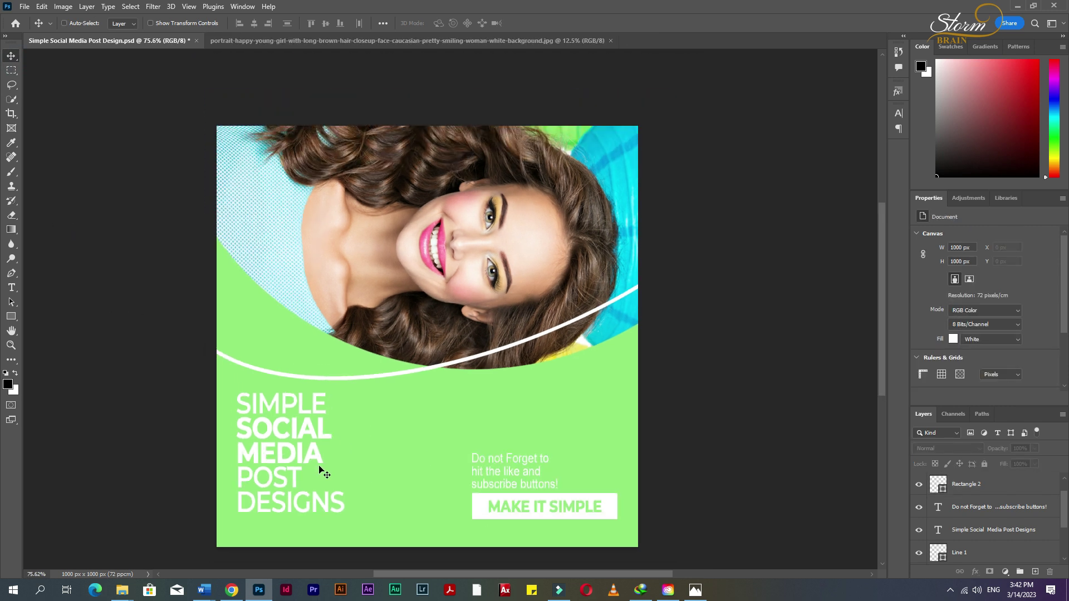
scroll(311, 463, "up", 1)
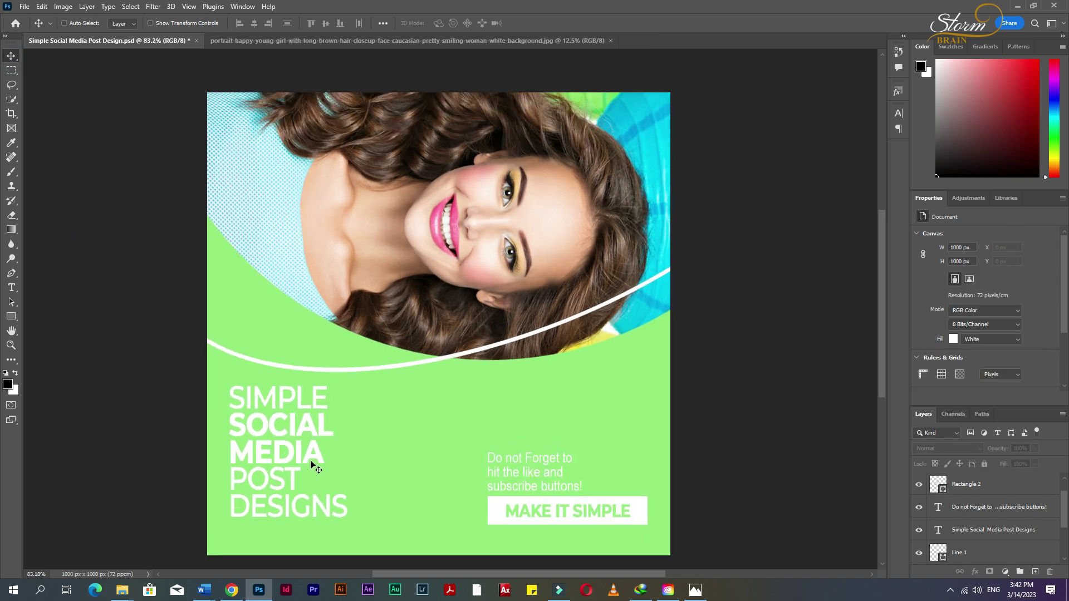
- Draw a small square of about 41 × 44 px at the post's bottom-left corner
left_click(11, 316)
mouse_move(206, 536)
left_mouse_down()
mouse_move(260, 552)
mouse_move(225, 555)
left_mouse_up()
key("v")
key("ctrl+minus")
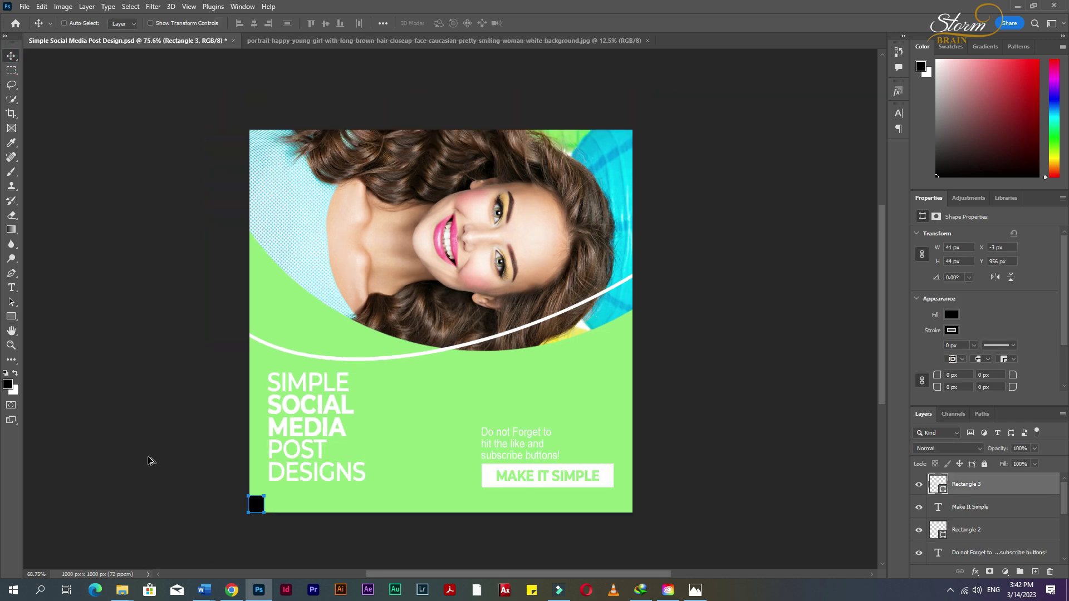
scroll(251, 457, "up", 3)
left_click_drag(253, 529, 278, 539)
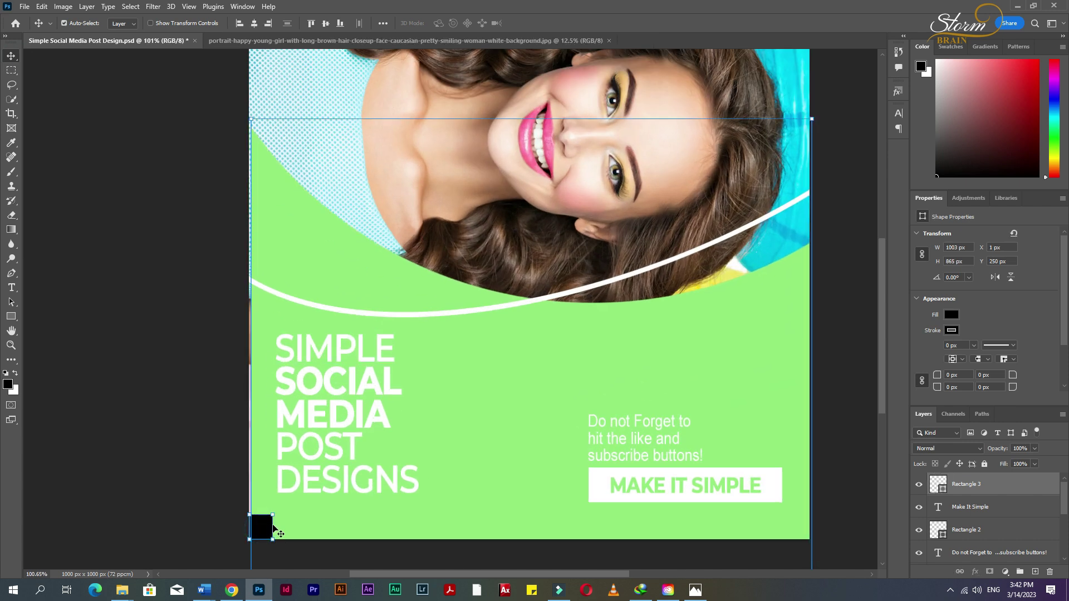
left_click(257, 536)
- Fill Rectangle 3 with white sampled from the button
double_click(943, 493)
left_click(788, 475)
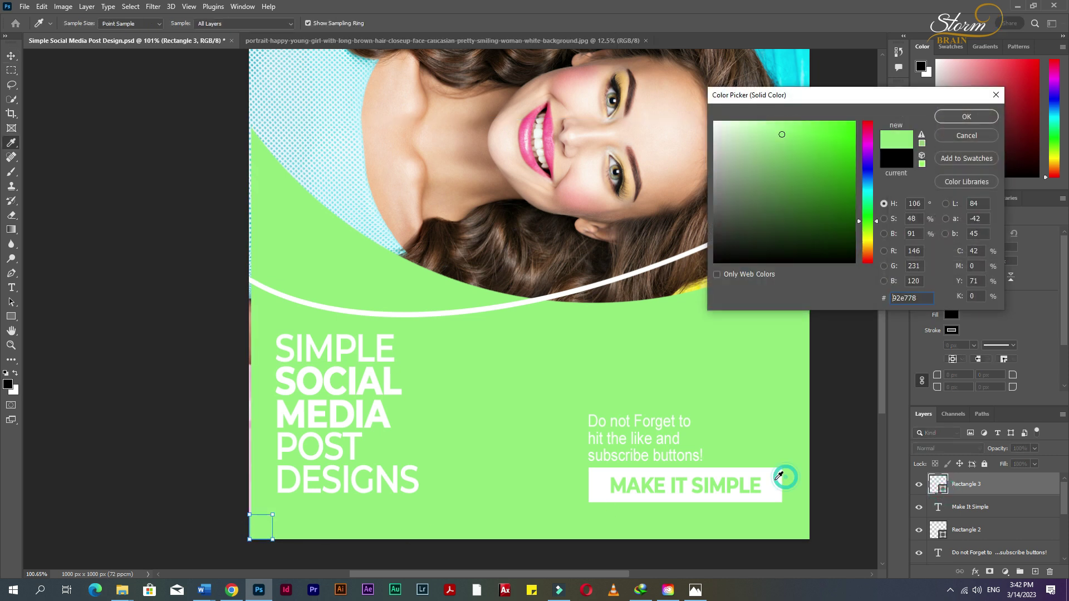
left_click(953, 118)
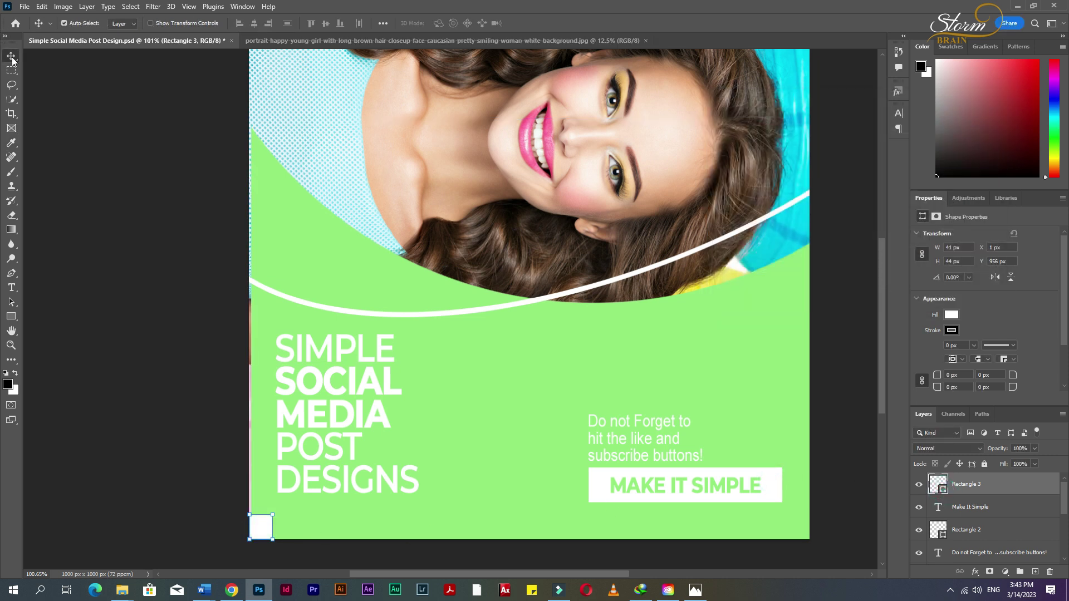
left_click(309, 225)
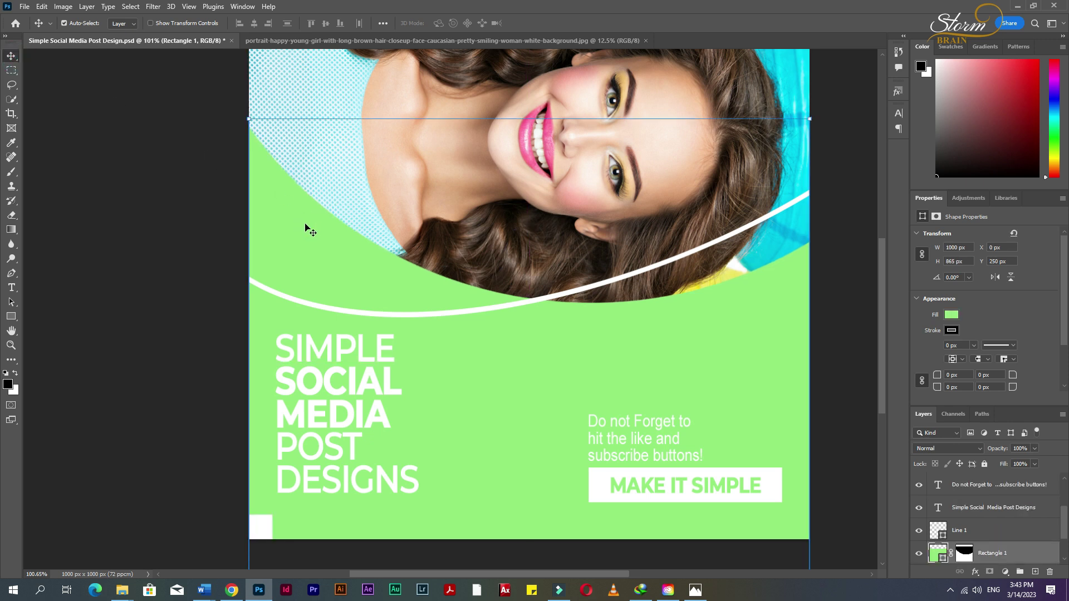
left_click(188, 373)
scroll(413, 458, "down", 3)
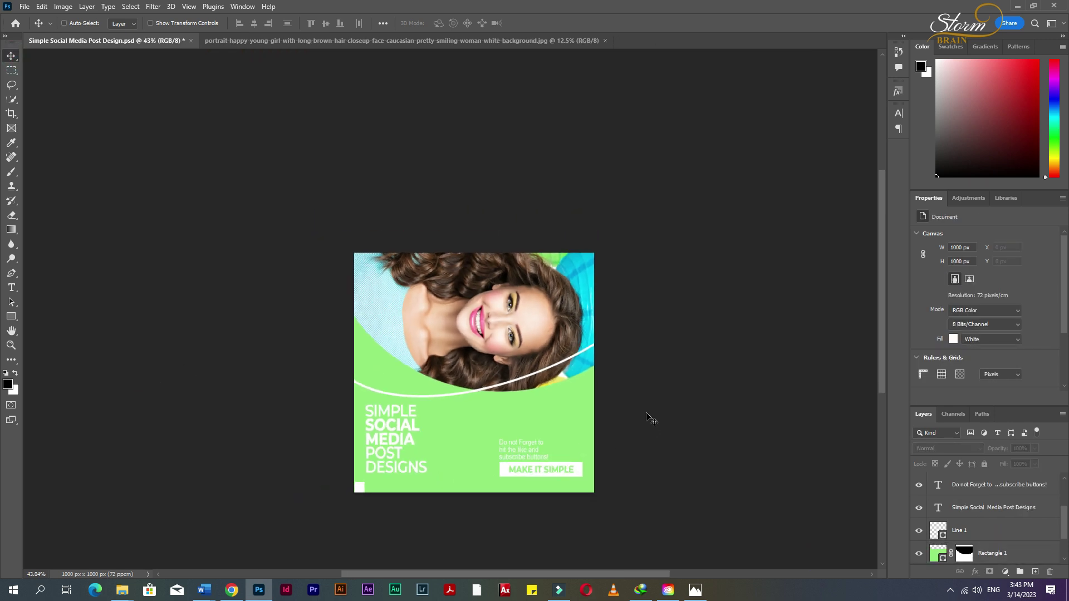
- Duplicate the white square to the right edge and clip it to the green Rectangle 1 panel
scroll(649, 440, "up", 1)
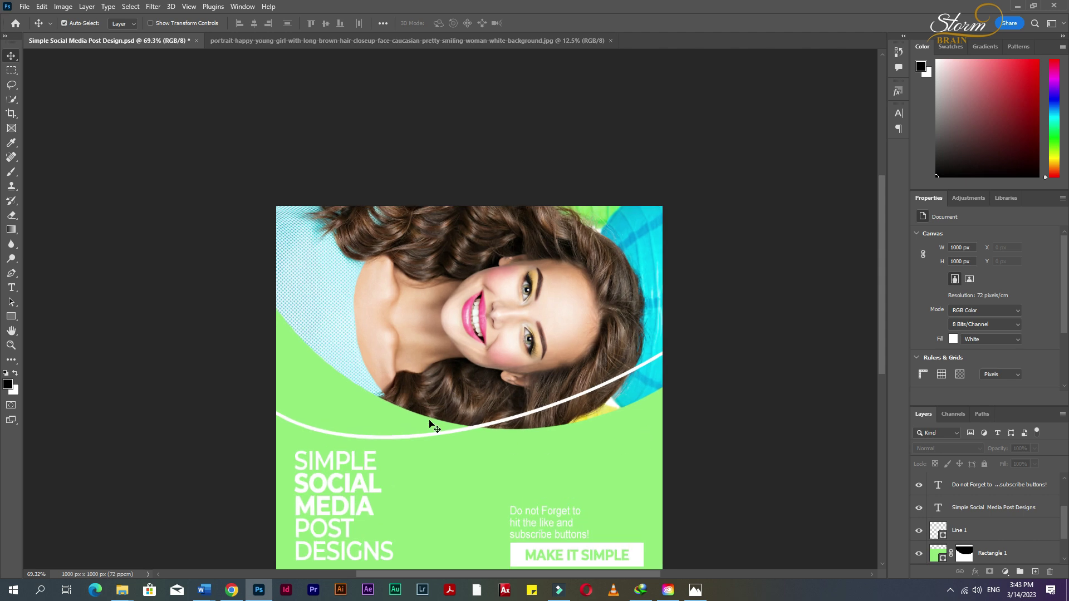
key("ctrl")
scroll(454, 448, "down", 2)
left_click_drag(335, 557, 643, 405)
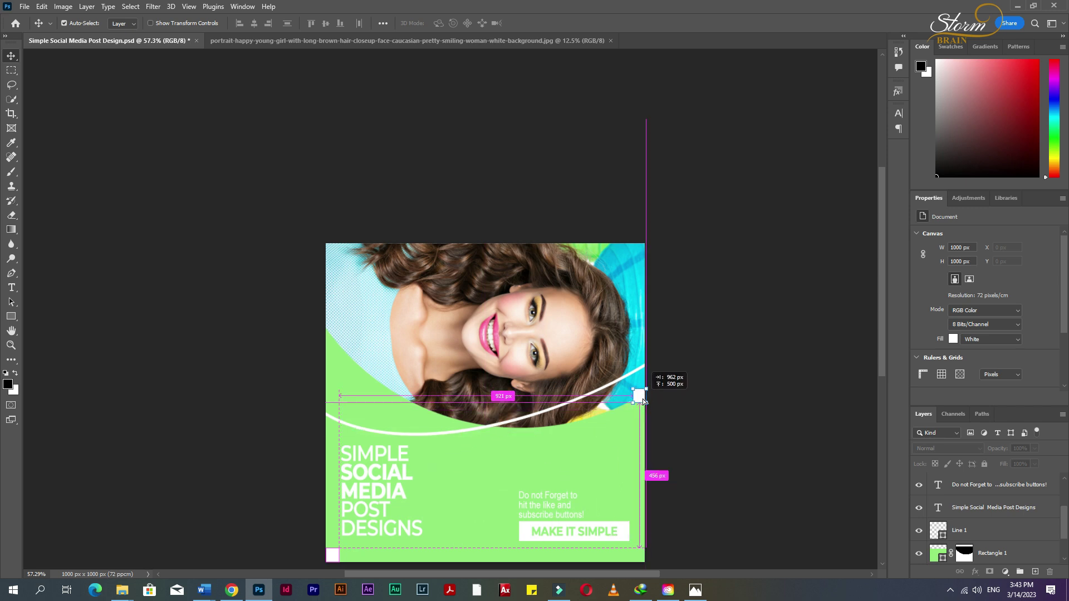
left_click_drag(643, 404, 640, 403)
left_click_drag(994, 484, 983, 550)
left_click(982, 539, "alt")
- Nudge the white square copy up beneath the end of the white line
scroll(793, 488, "up", 5)
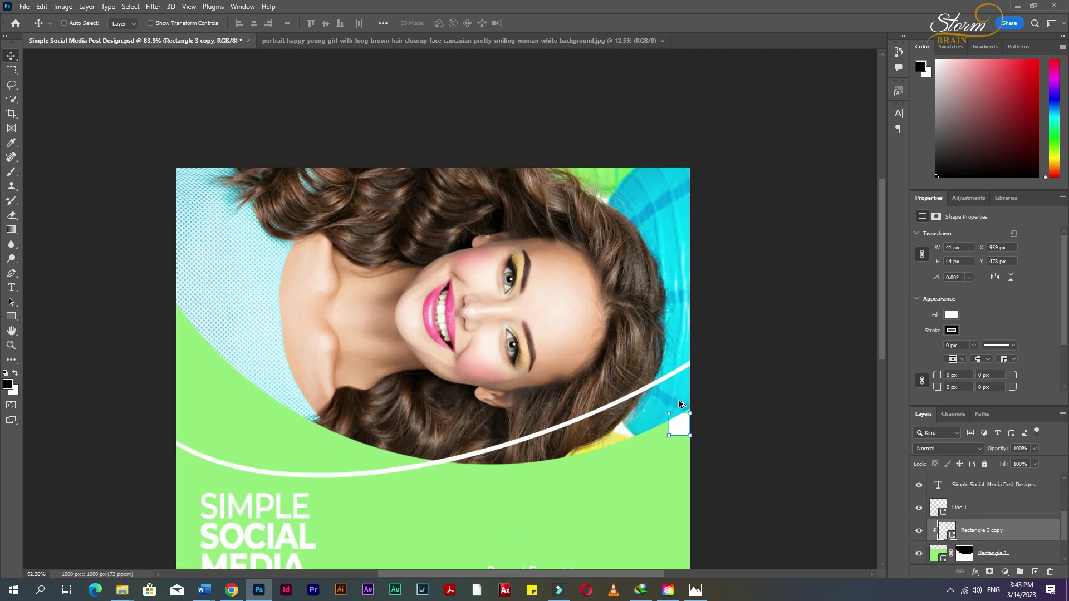
left_click_drag(759, 490, 768, 458)
key("ctrl+t")
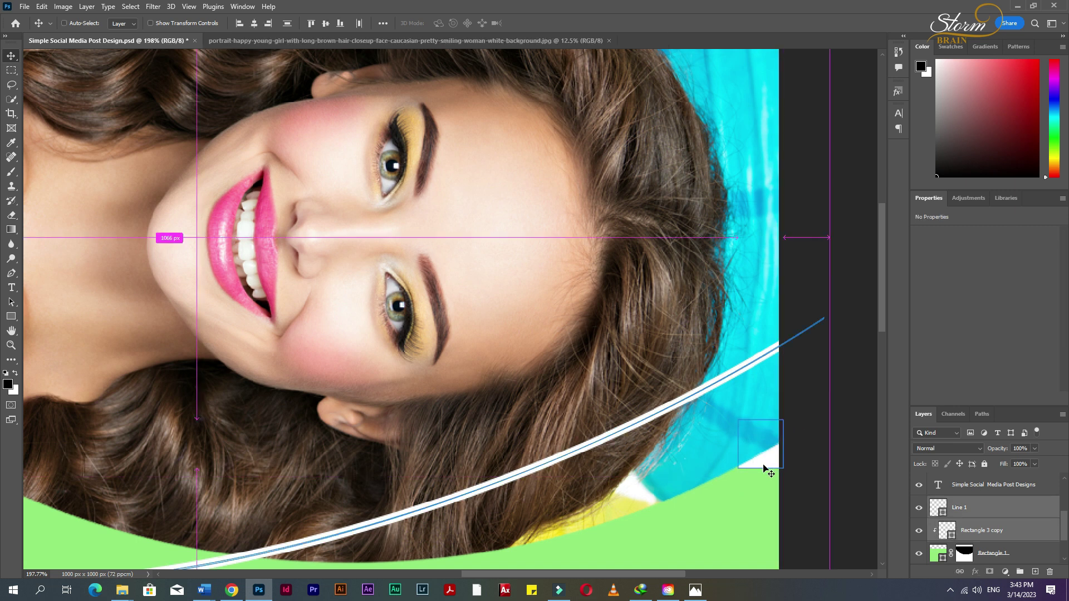
key("Return")
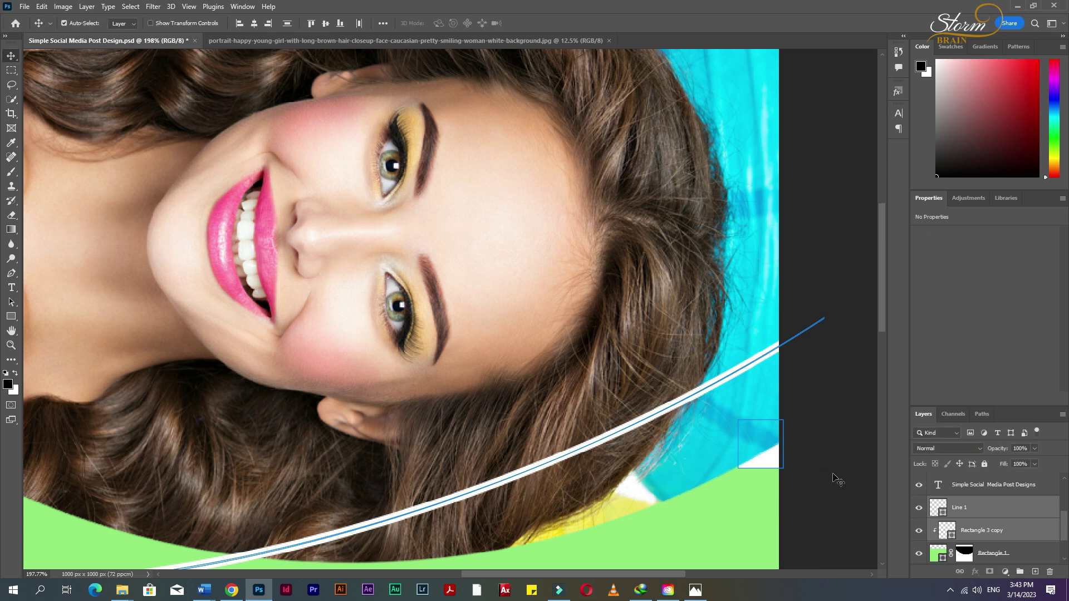
left_click(776, 454, "ctrl")
- Enlarge the white copy to about 239% and shift it up under the line
key("ctrl+t")
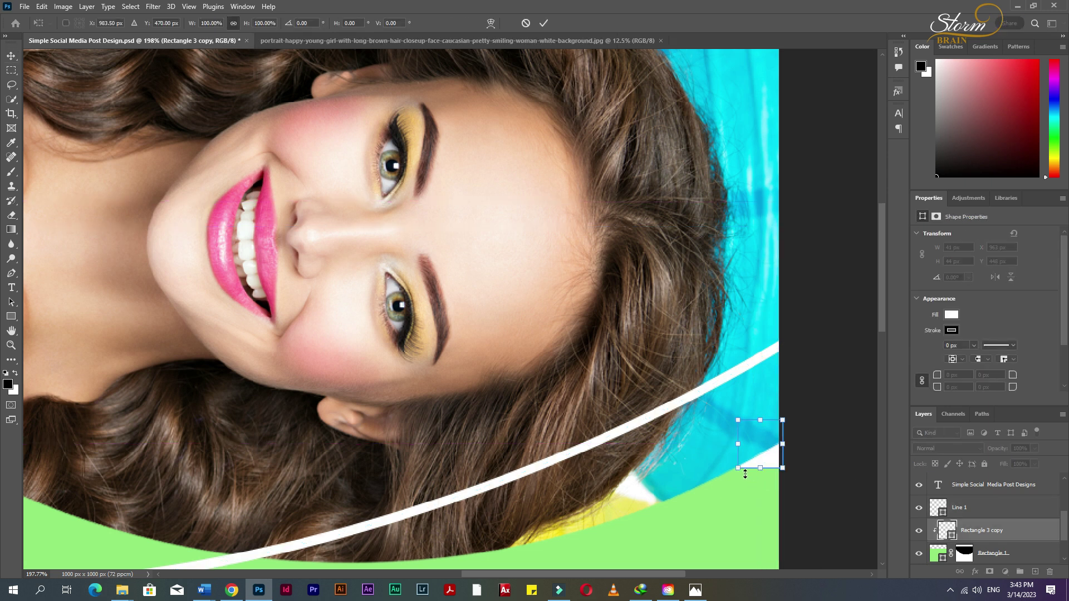
left_click_drag(733, 476, 675, 527)
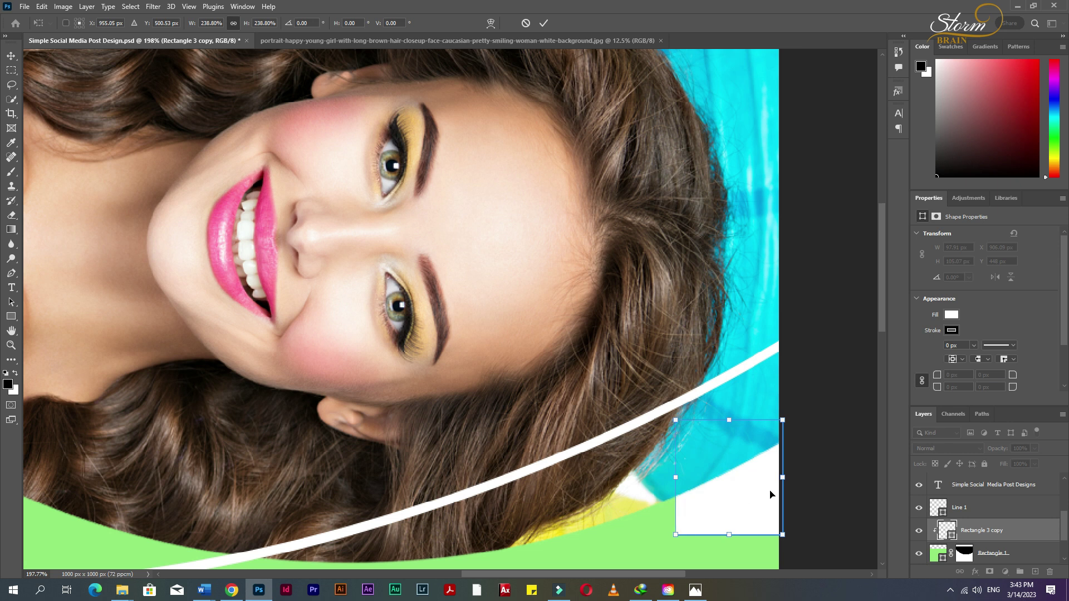
left_click_drag(760, 488, 761, 456)
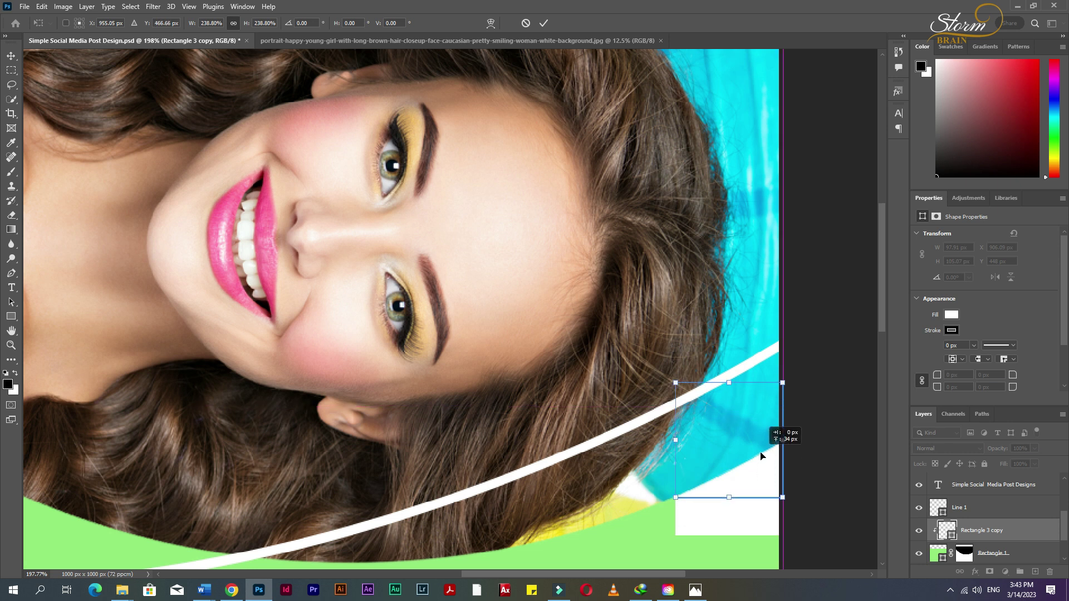
key("Return")
left_click(829, 493)
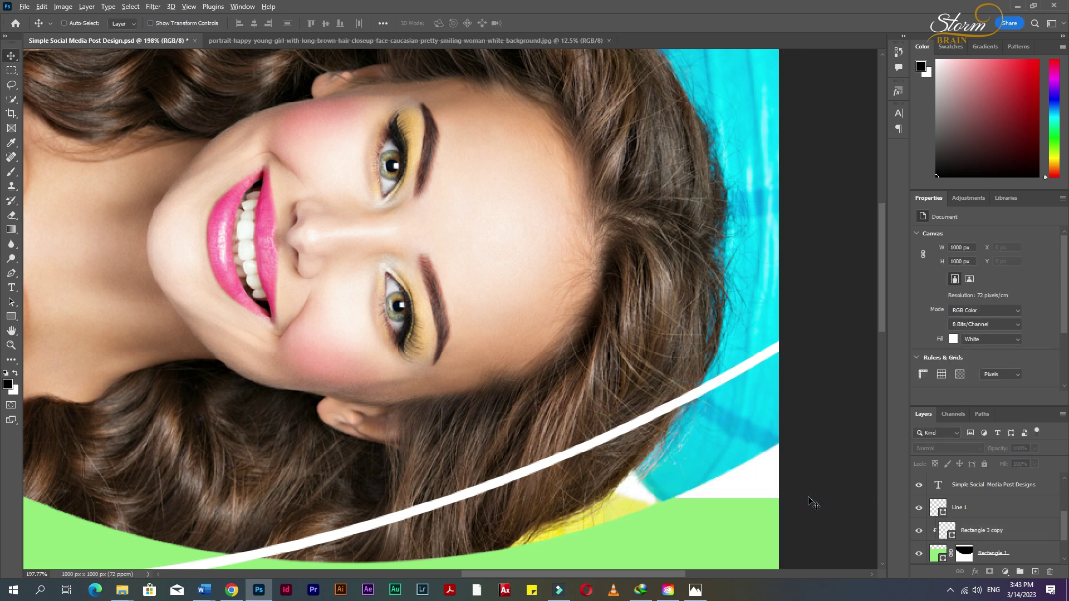
scroll(807, 498, "down", 3)
scroll(538, 465, "down", 2)
scroll(449, 465, "down", 2)
scroll(306, 463, "down", 1)
scroll(407, 514, "up", 1)
scroll(407, 513, "up", 1)
scroll(404, 518, "up", 2)
left_click(587, 458, "ctrl")
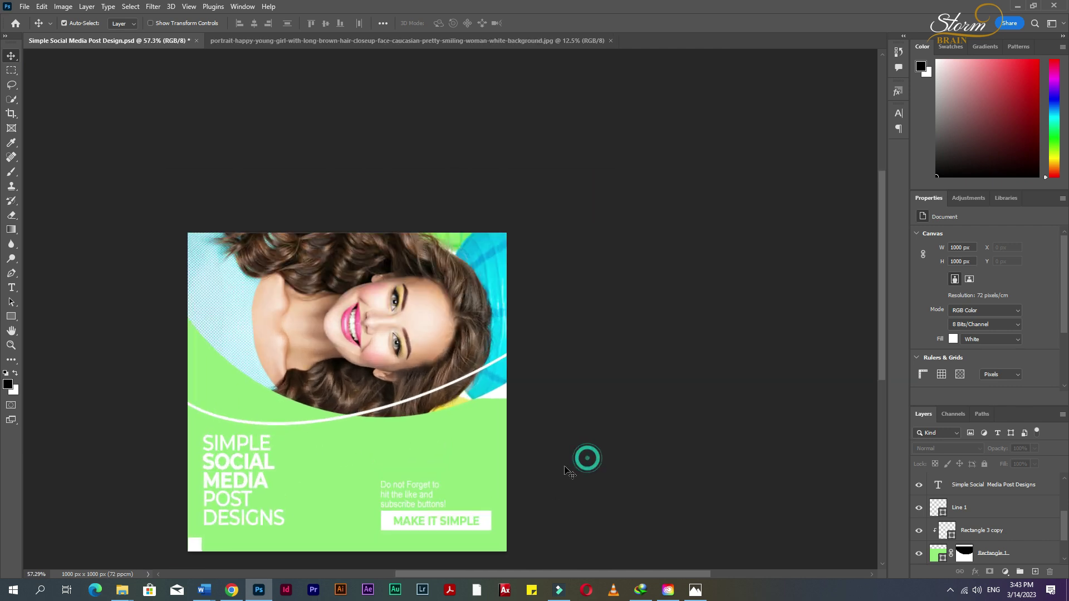
scroll(191, 411, "down", 1)
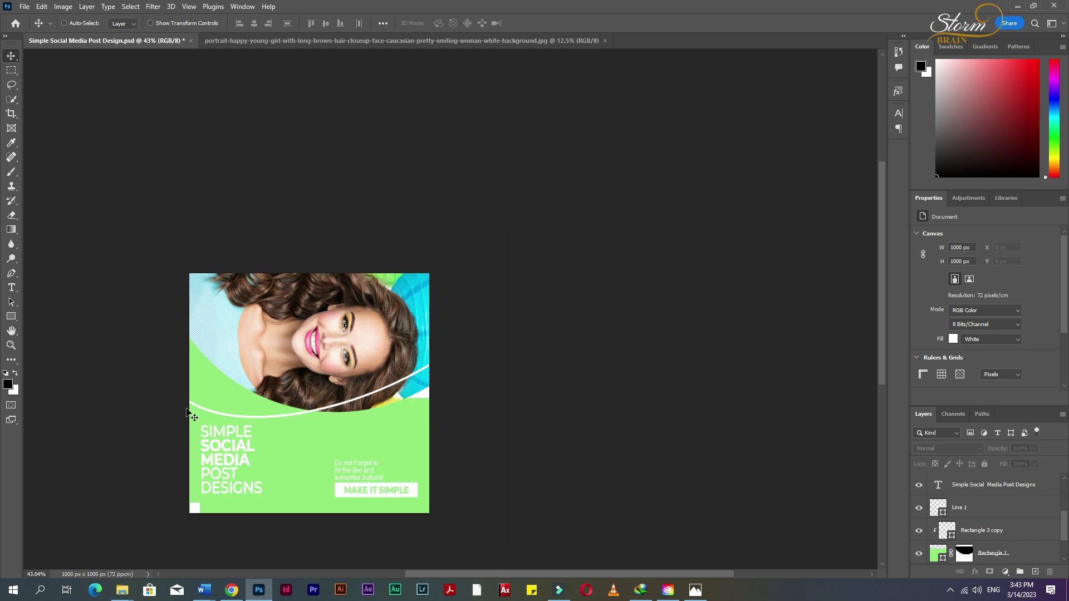
scroll(238, 422, "up", 2)
scroll(249, 441, "up", 2)
scroll(289, 458, "up", 2)
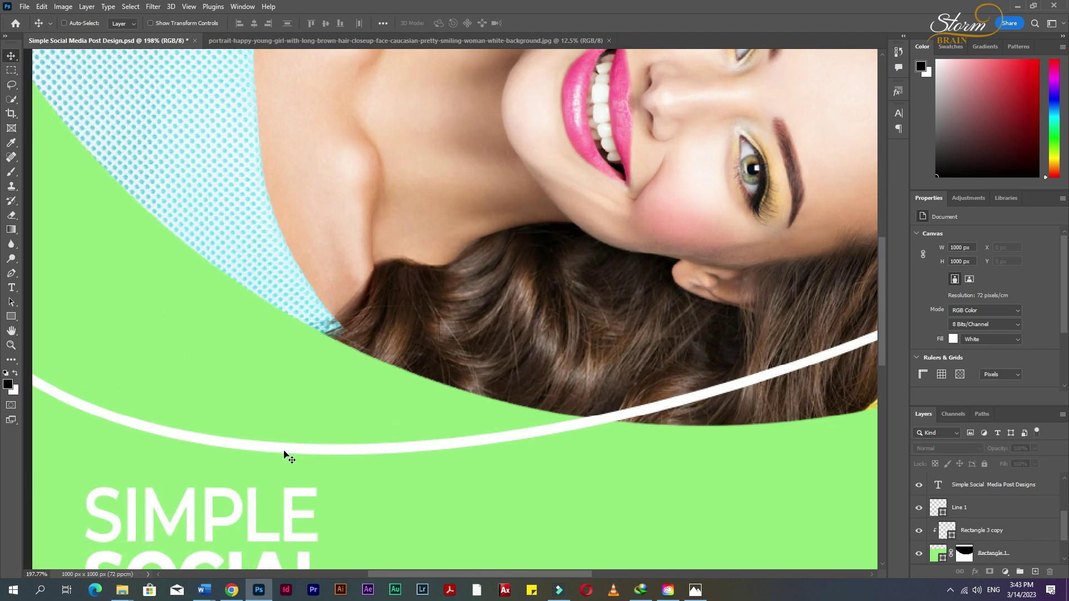
scroll(301, 459, "up", 1)
scroll(318, 462, "up", 2)
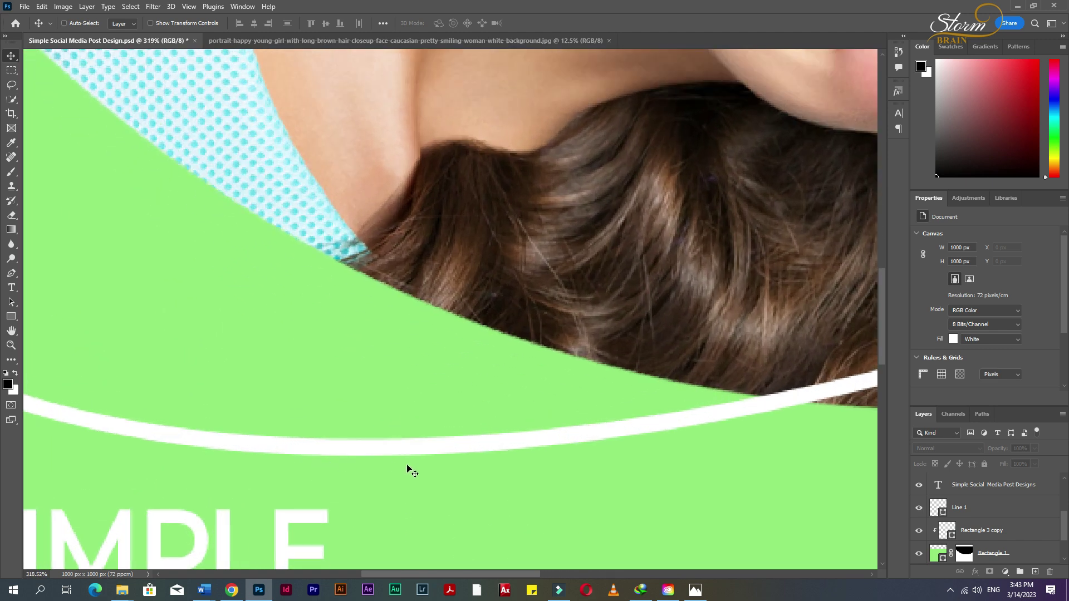
scroll(408, 469, "down", 5)
scroll(417, 477, "down", 3)
scroll(448, 489, "up", 2)
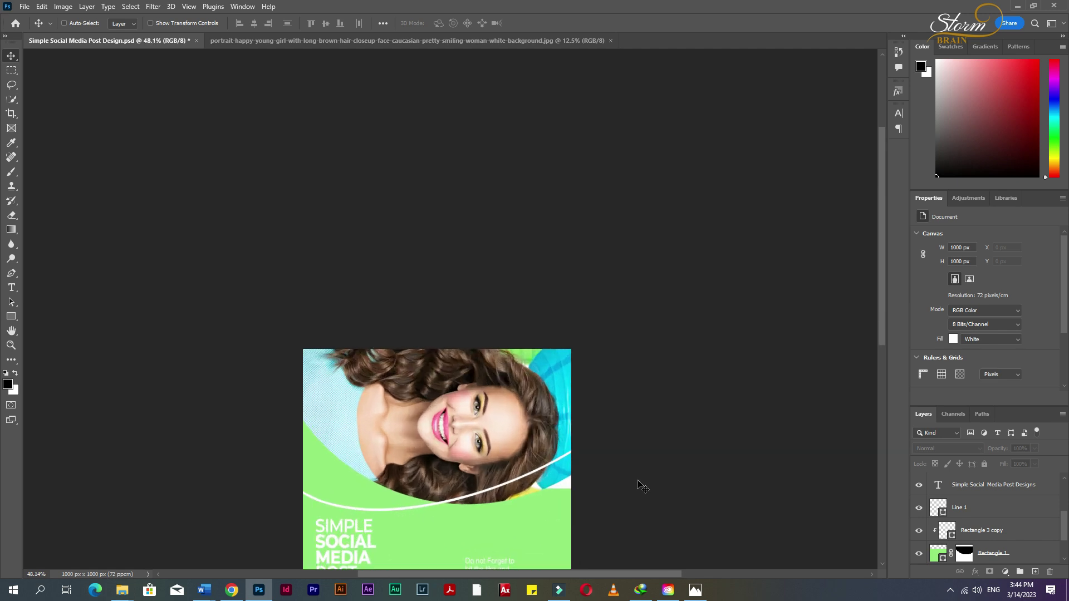
scroll(646, 483, "down", 2)
scroll(644, 485, "down", 2)
scroll(644, 484, "down", 2)
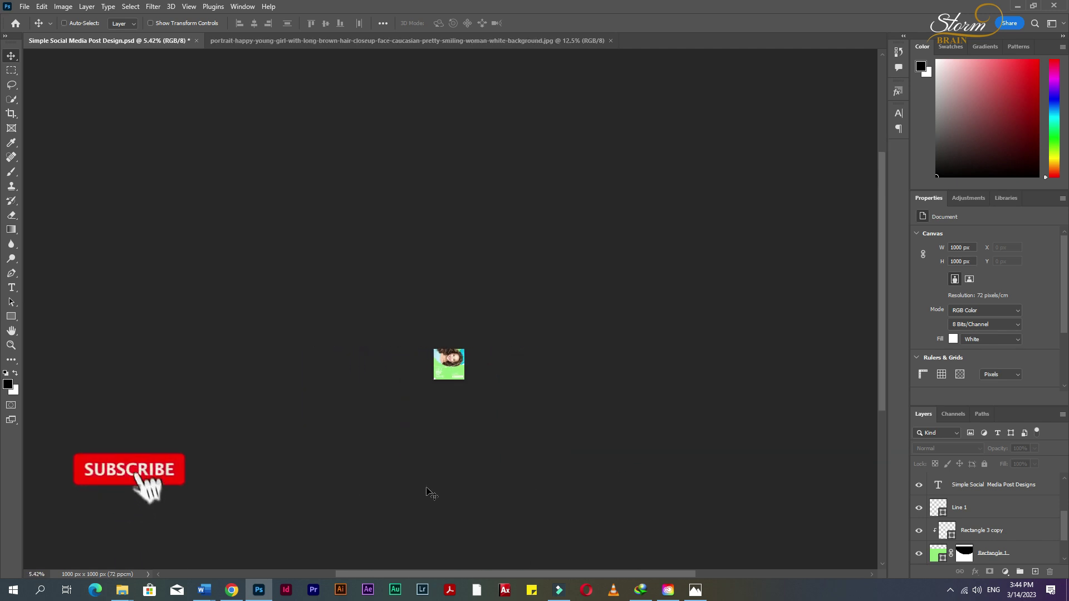
scroll(389, 432, "up", 1)
key("z")
right_click(440, 371)
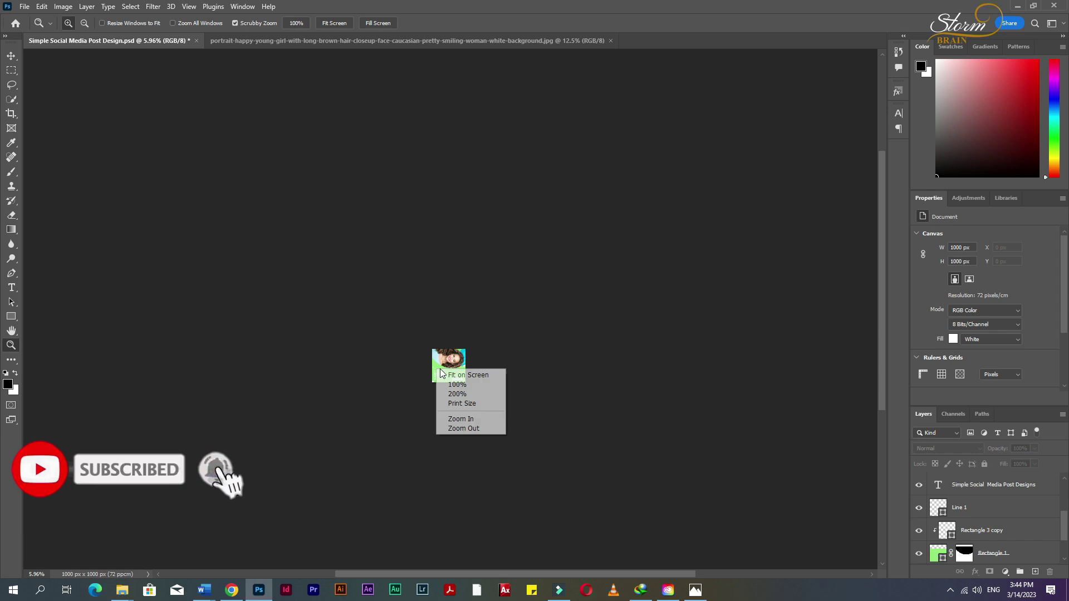
left_click(468, 375)
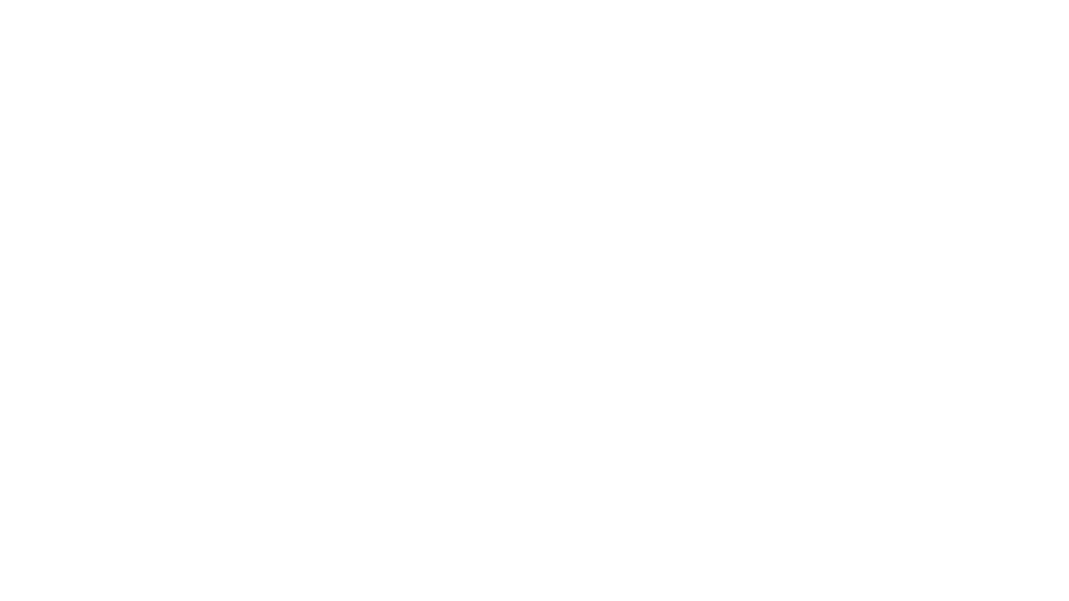